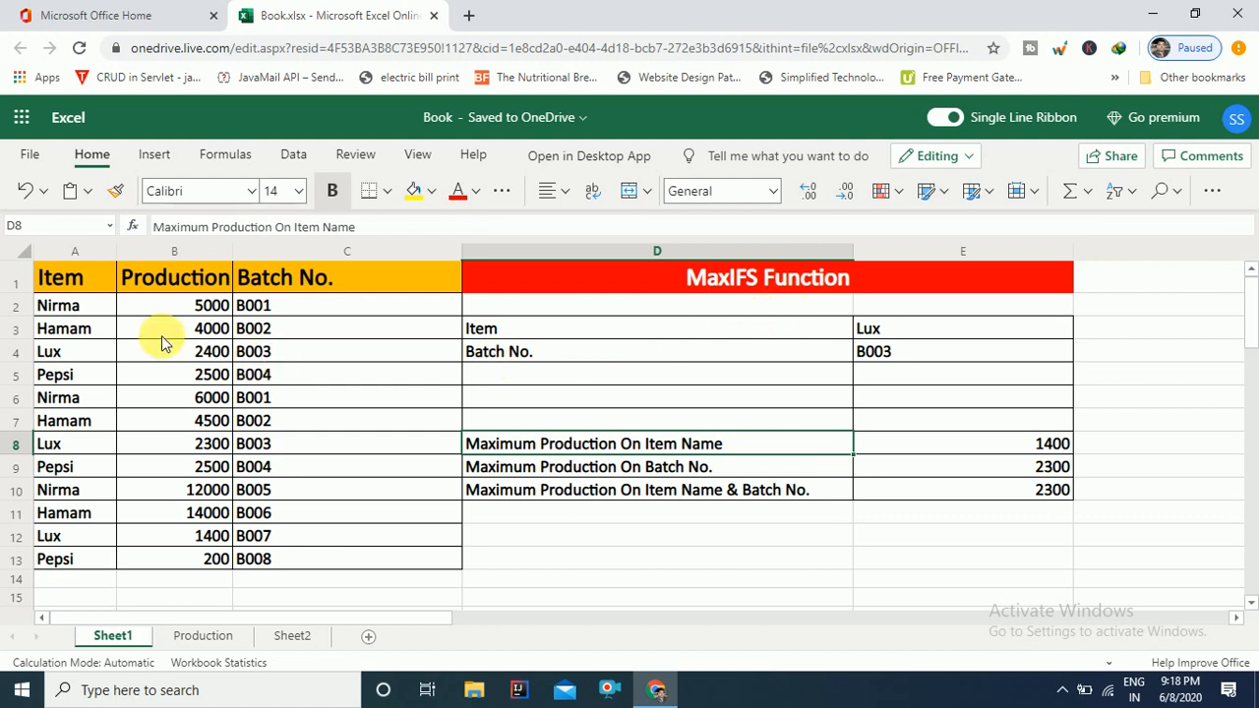
Step: Change the function in the Maximum Production On Item Name formula in E8 to MAXIFS, with arguments B2:B13,A2:A13,E3
click(67, 308)
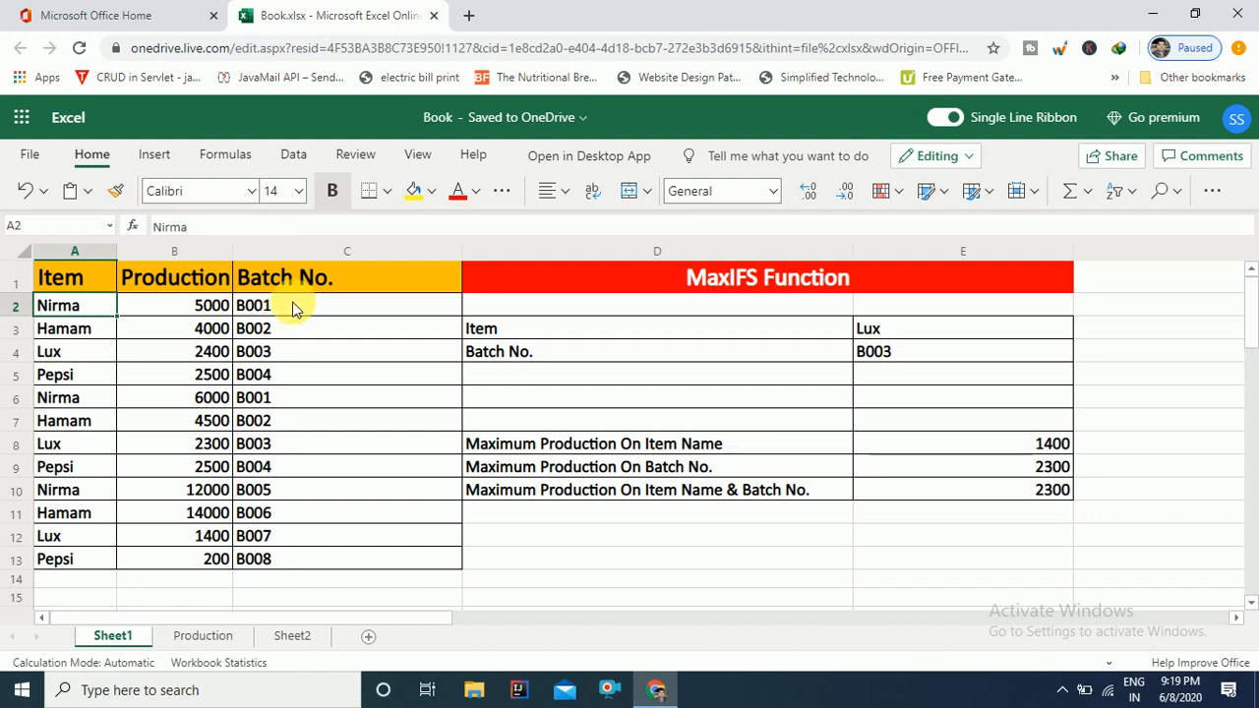
click(785, 451)
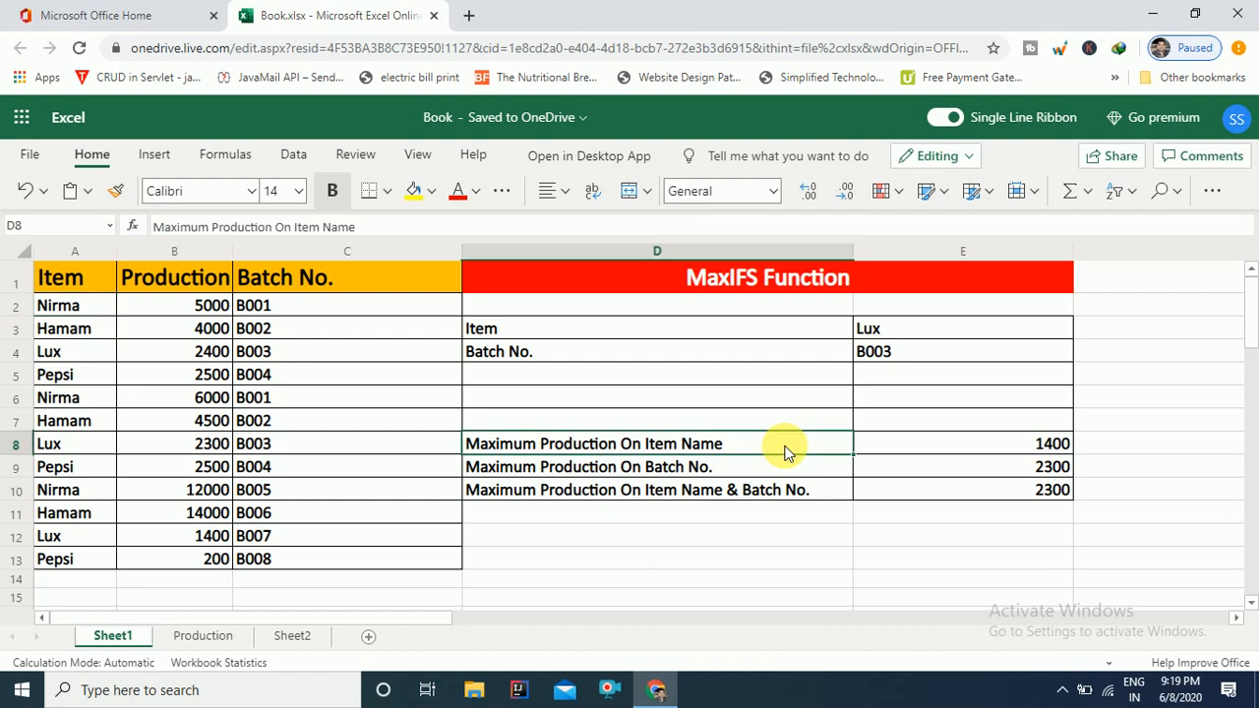
click(1033, 444)
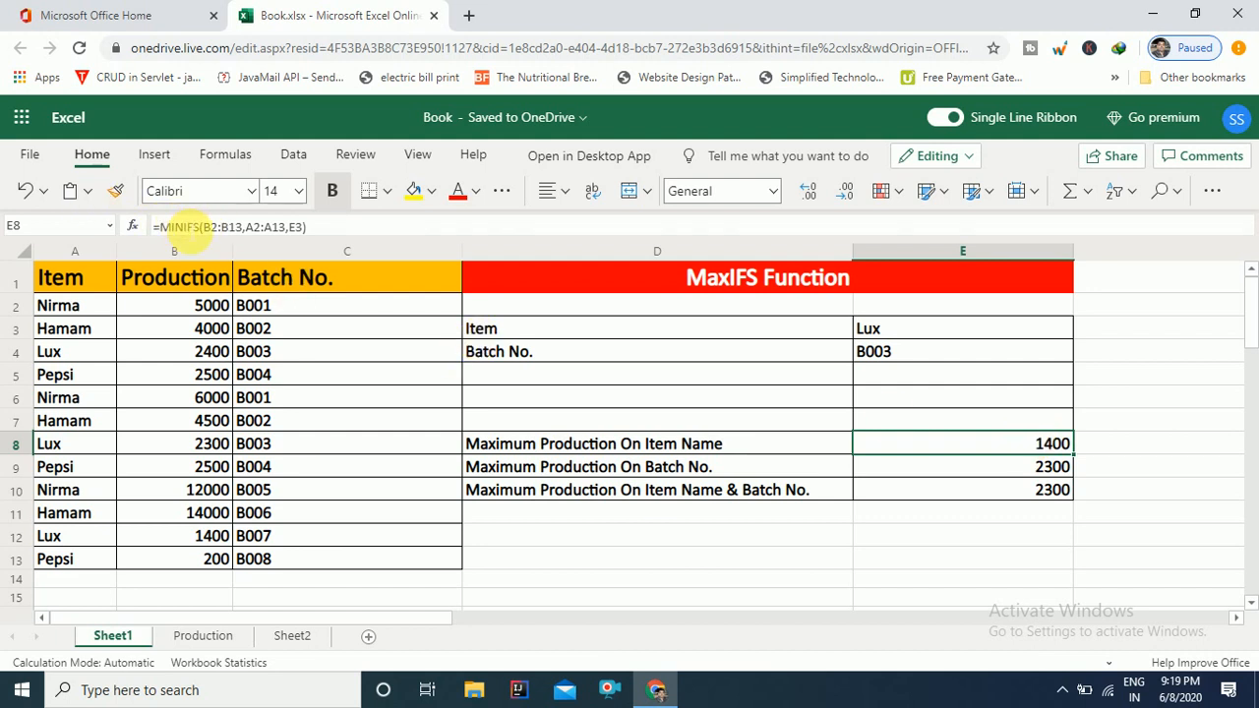
click(174, 227)
key(BackSpace)
key(BackSpace)
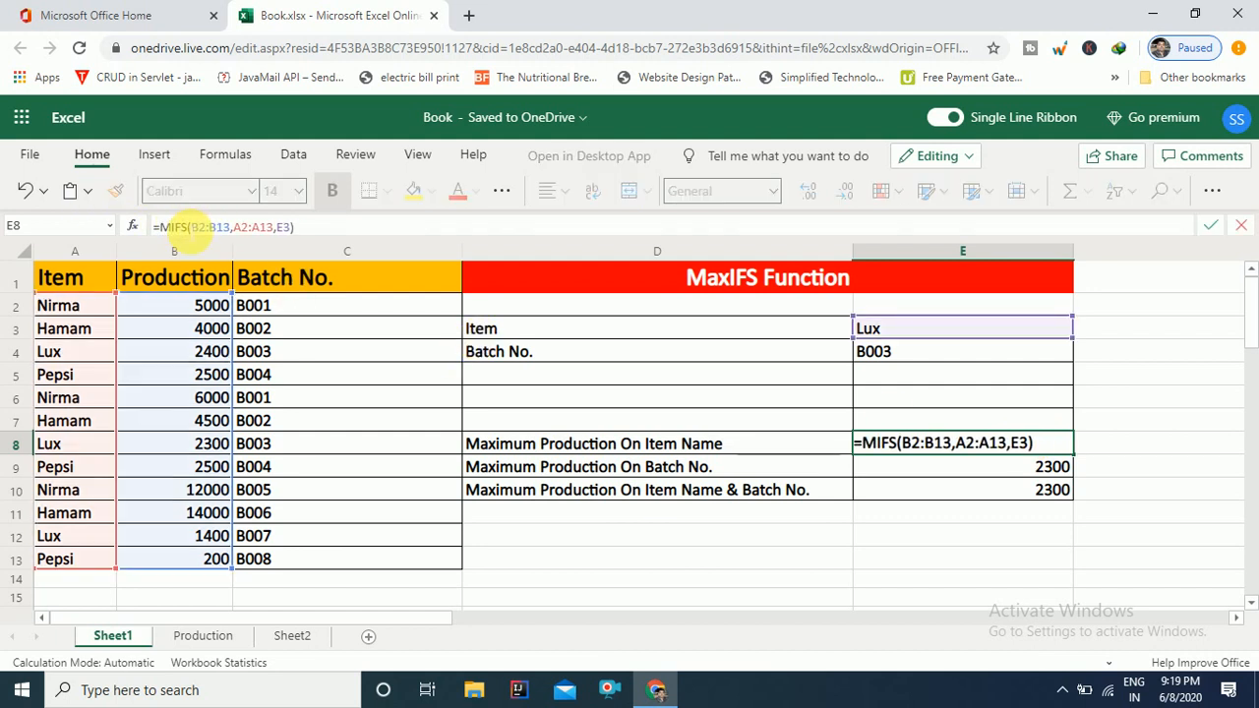
text(ax)
key(Return)
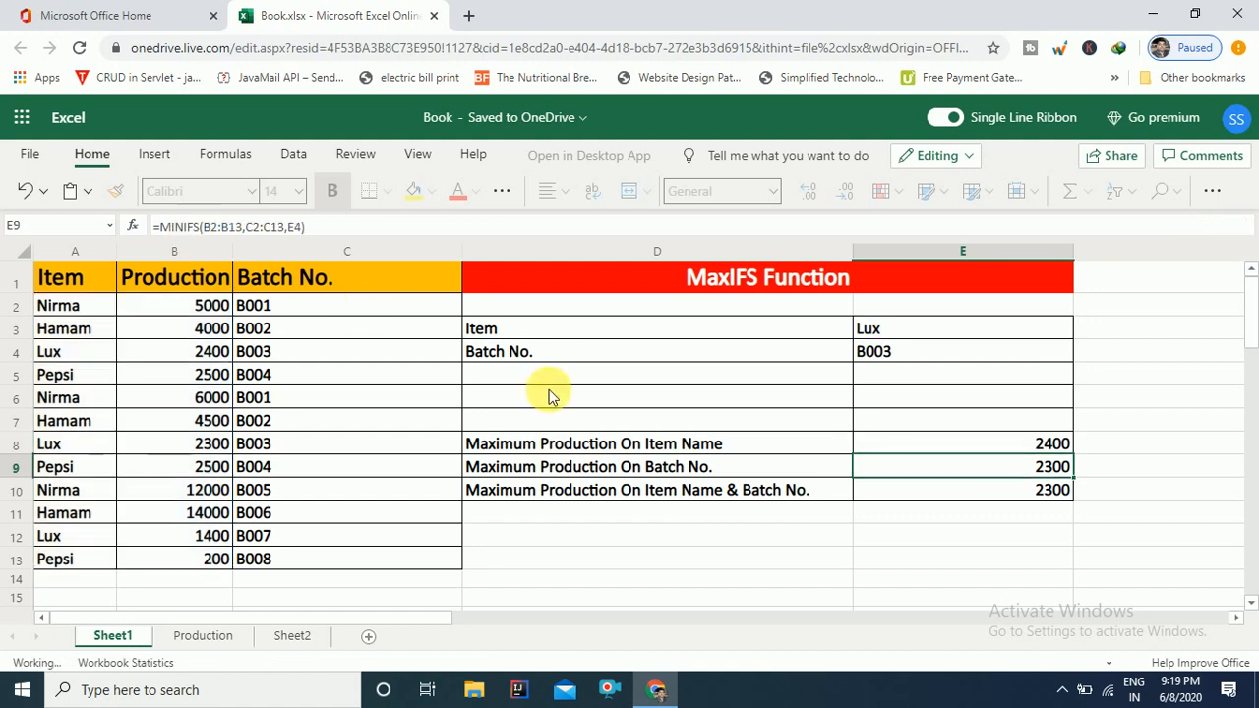
Step: Check the item criterion in E3 against the production values of the Lux rows in column B
click(911, 334)
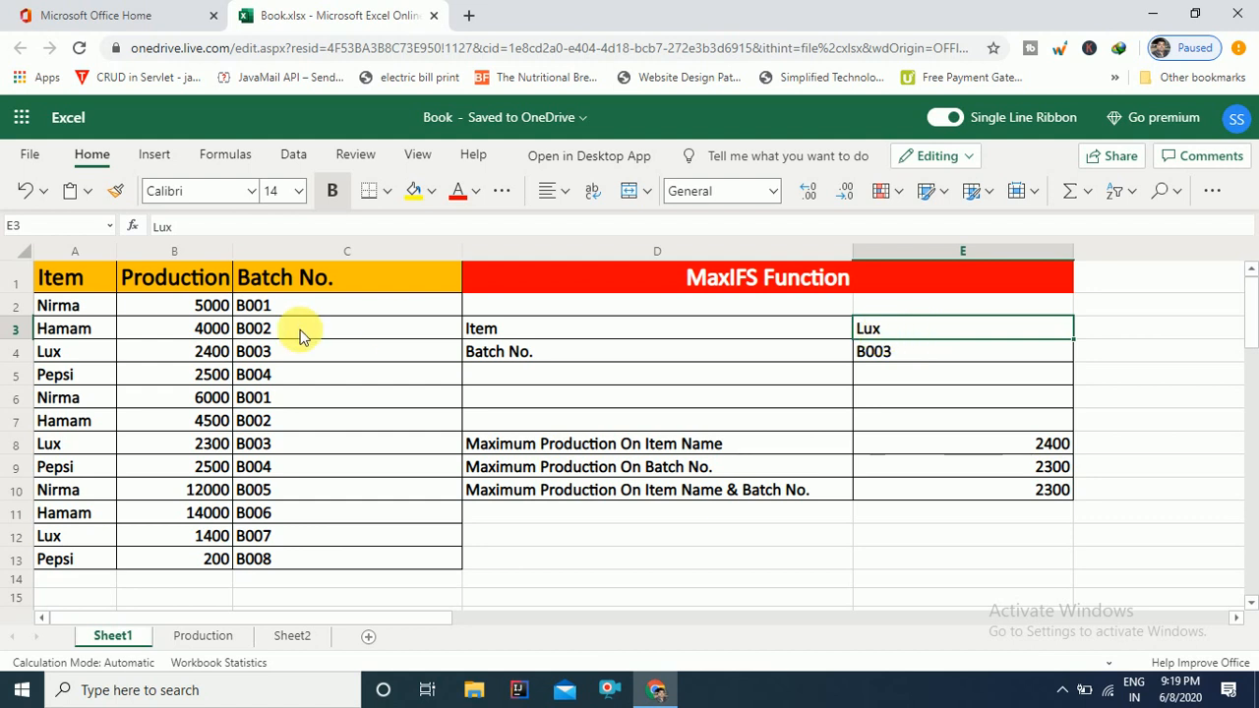
click(224, 356)
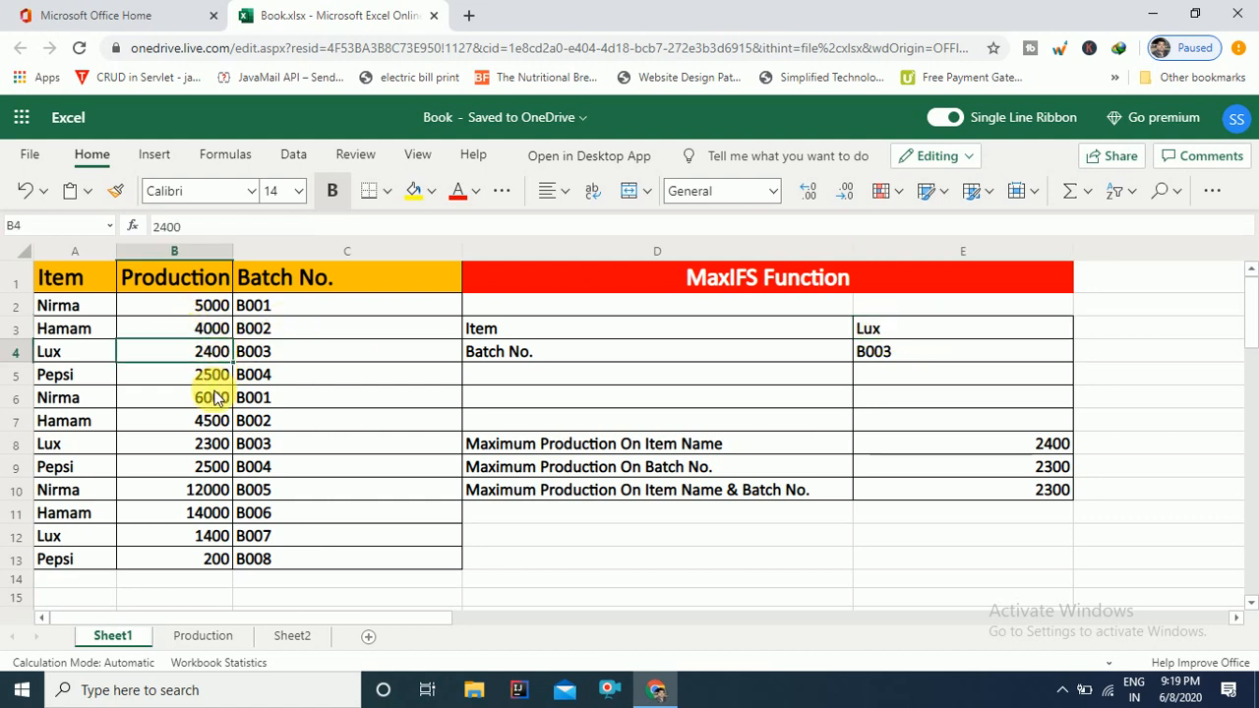
click(221, 447)
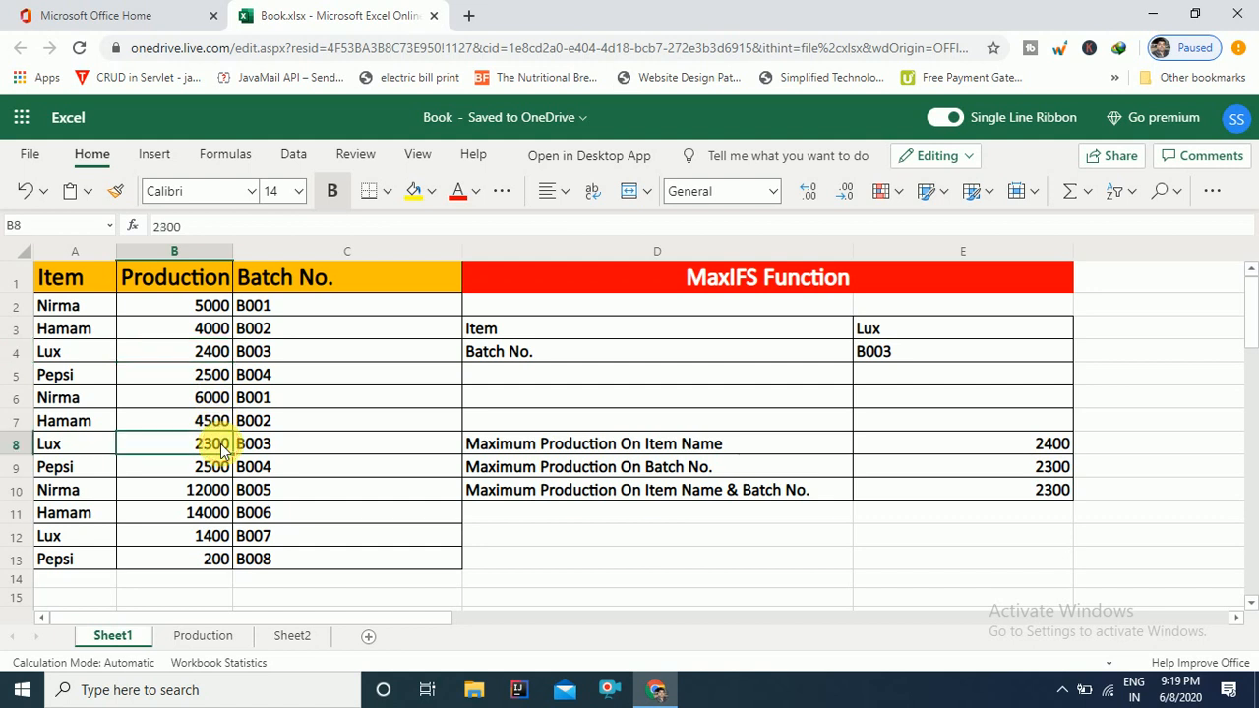
click(218, 541)
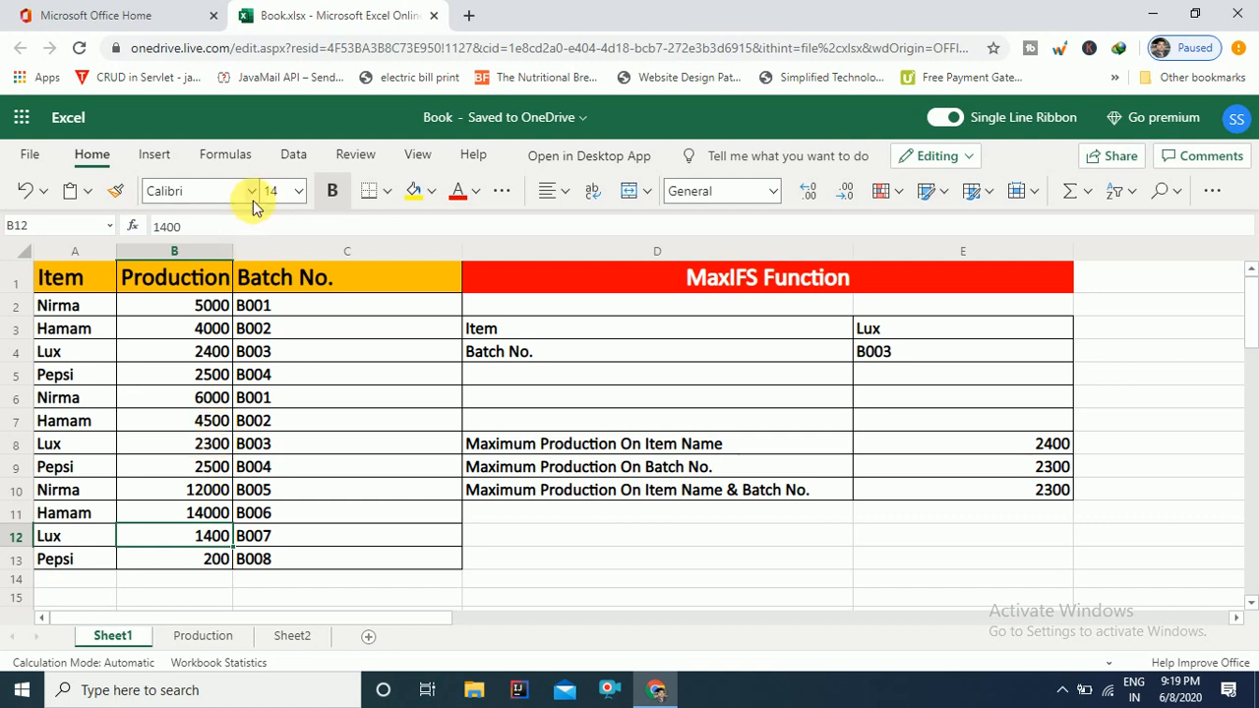
click(208, 364)
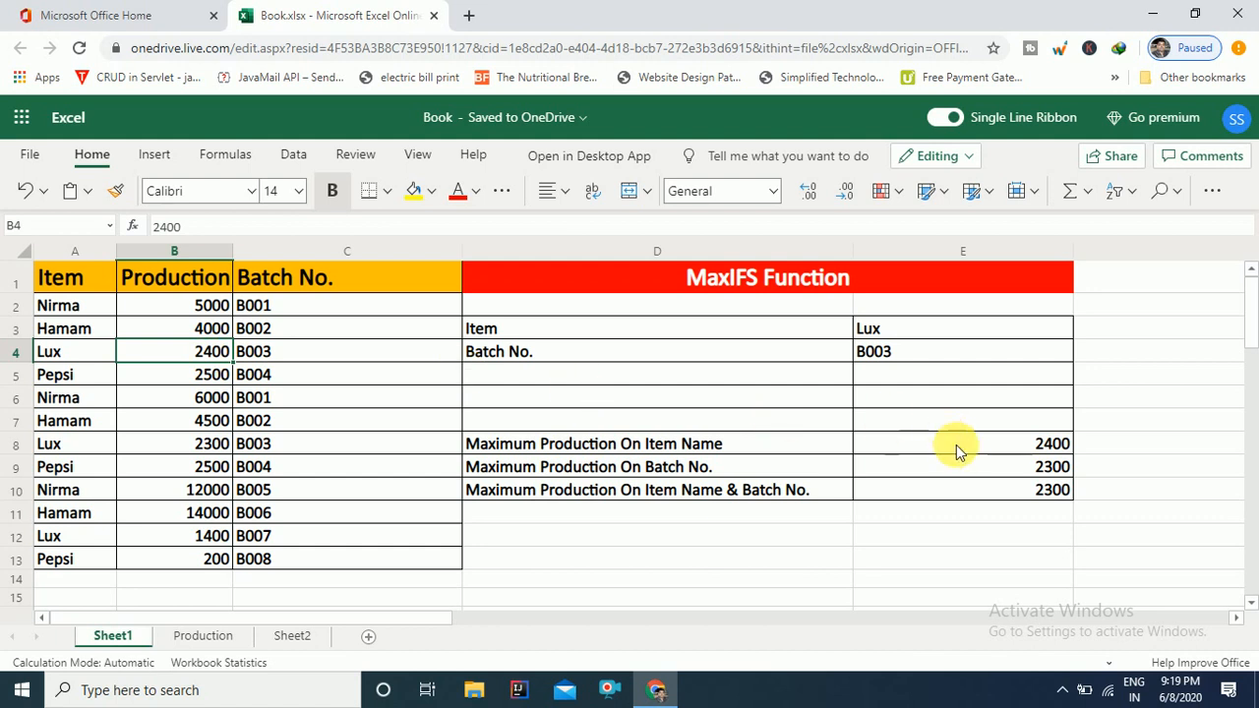
Step: Change the function in the Maximum Production On Batch No. formula in E9 to MAXIFS, with arguments B2:B13,C2:C13,E4
click(1022, 471)
double_click(1022, 471)
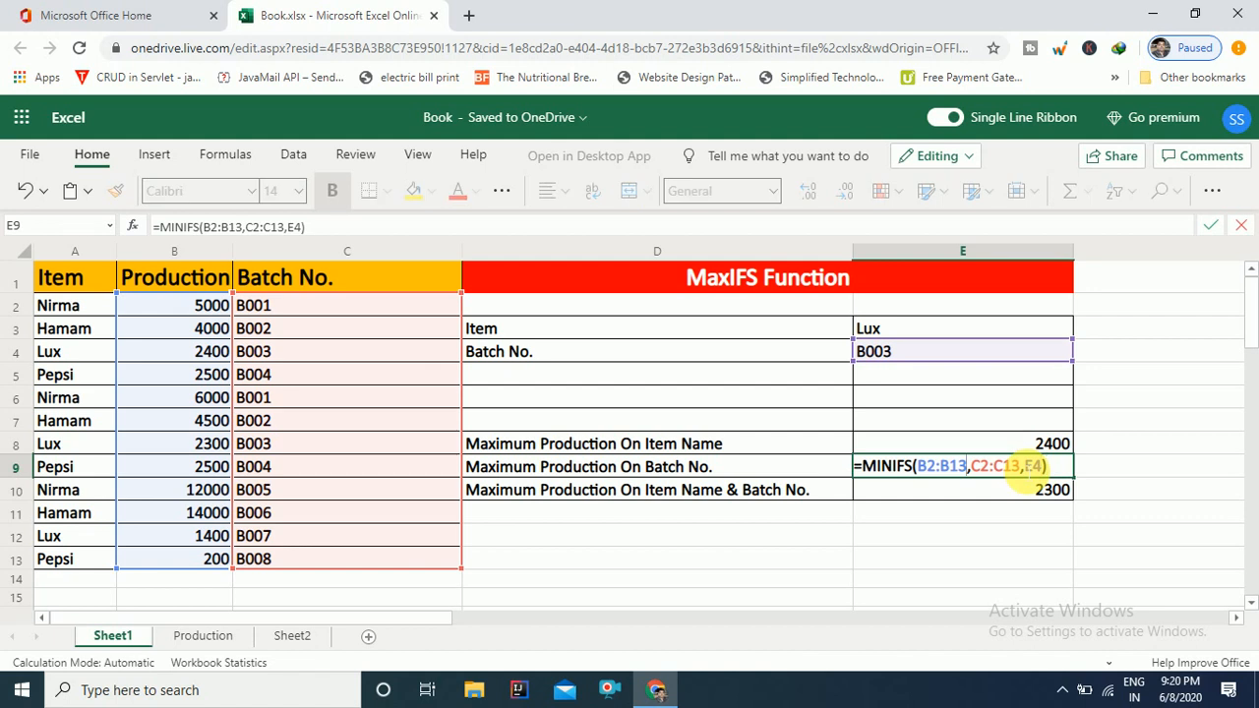
key(BackSpace)
key(BackSpace)
text(a)
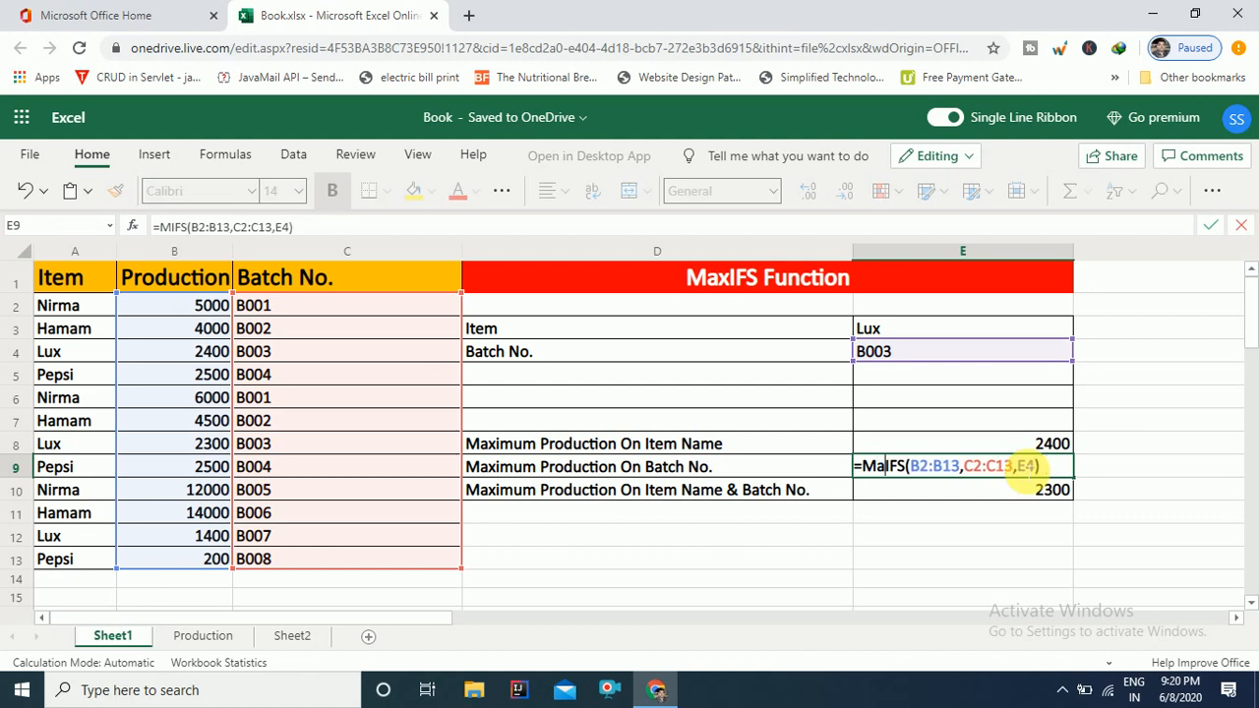
text(x)
key(Return)
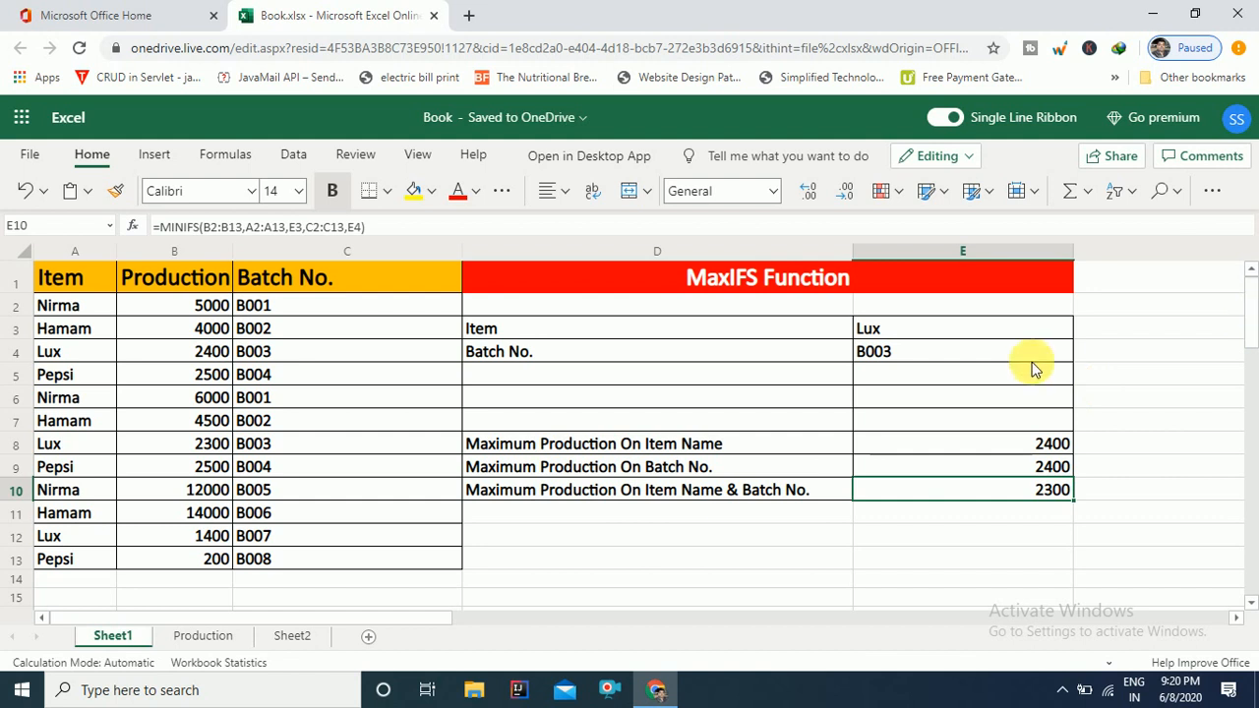
Step: Set the batch number of the first Hamam row in C3 to B003 and compare it with the other B003 rows
click(1020, 357)
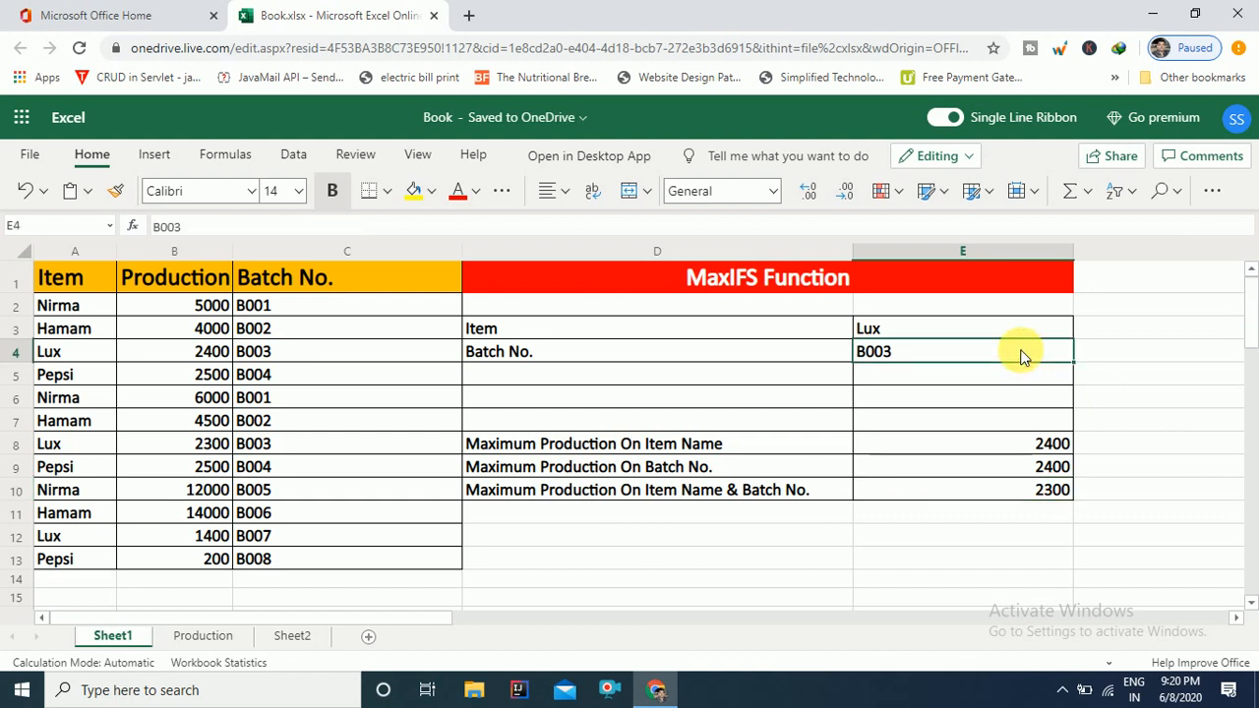
click(316, 354)
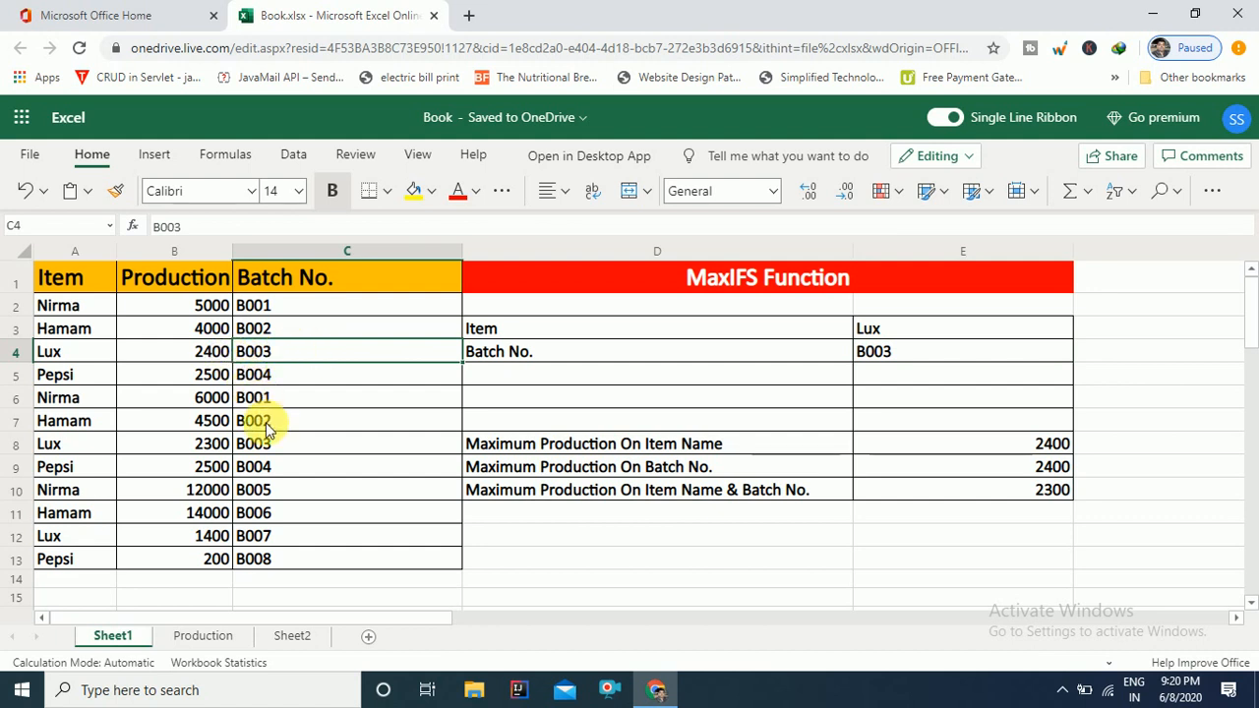
click(288, 450)
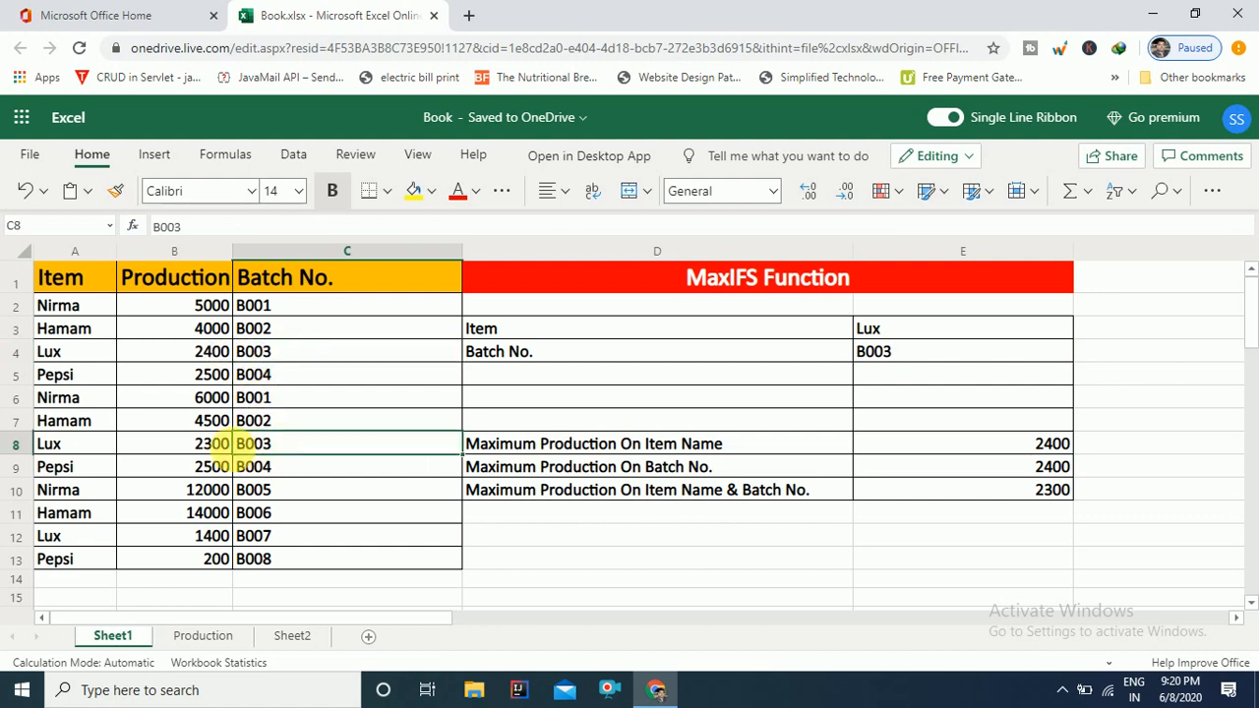
click(210, 453)
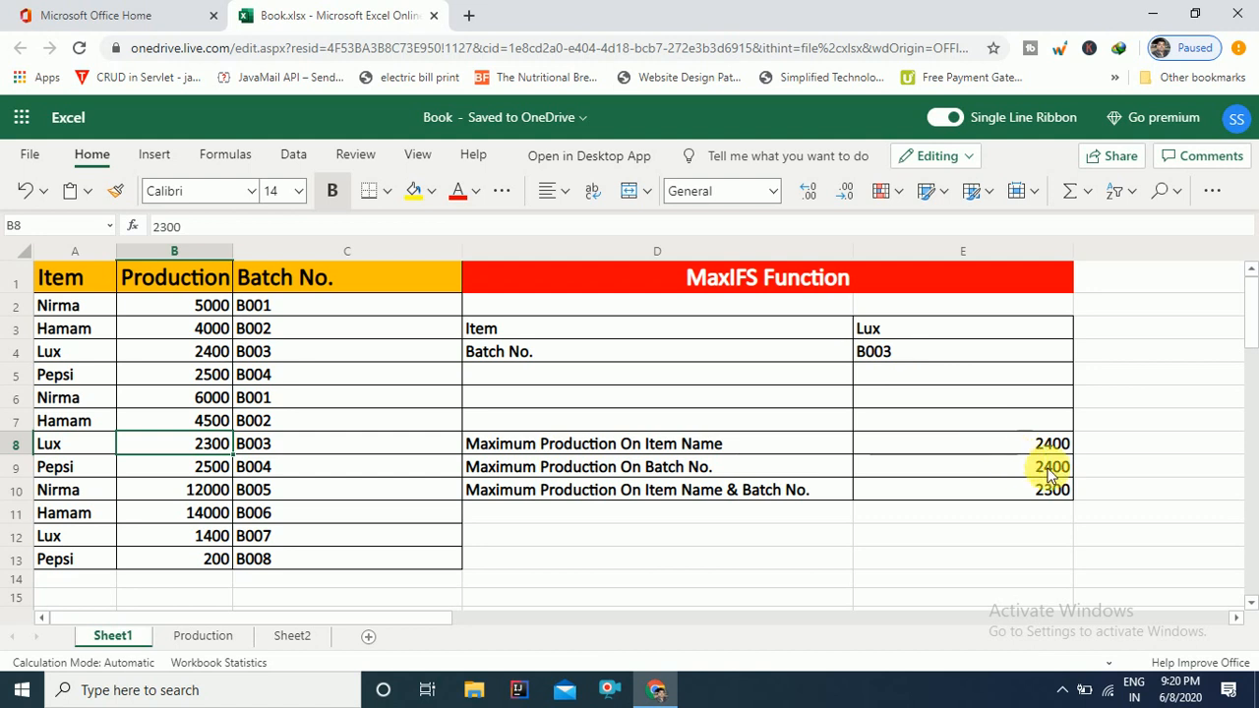
click(316, 336)
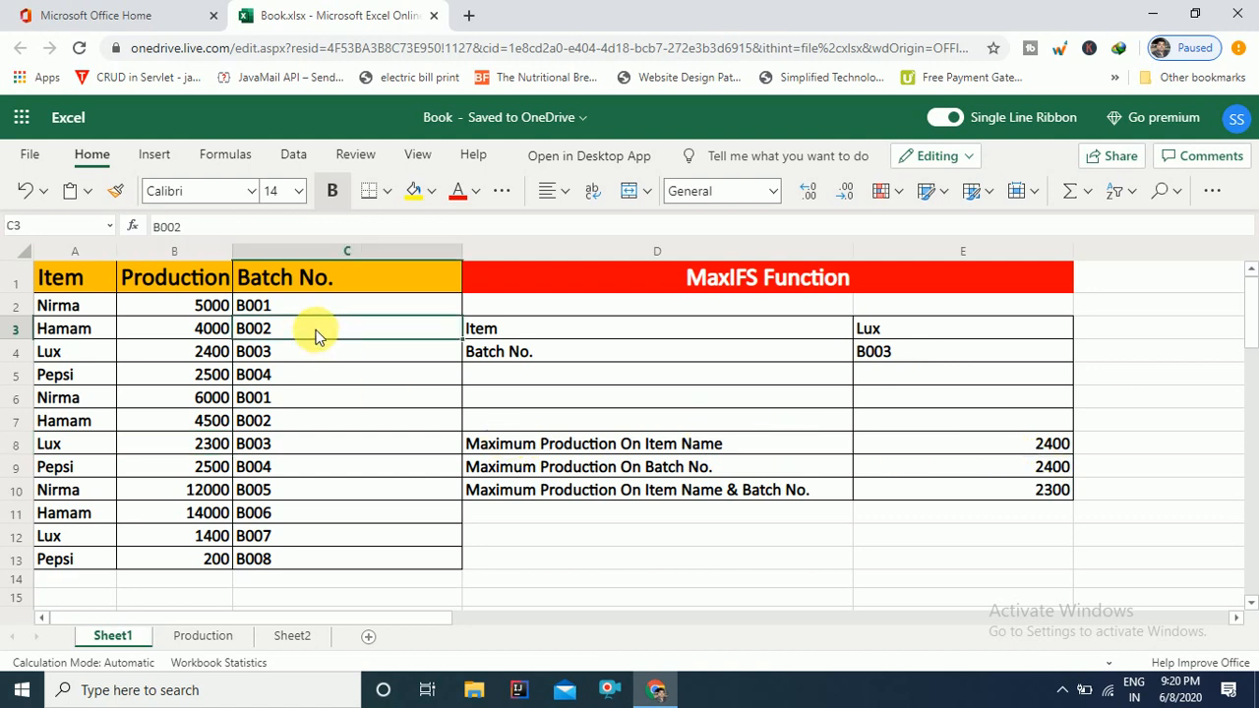
text(B003)
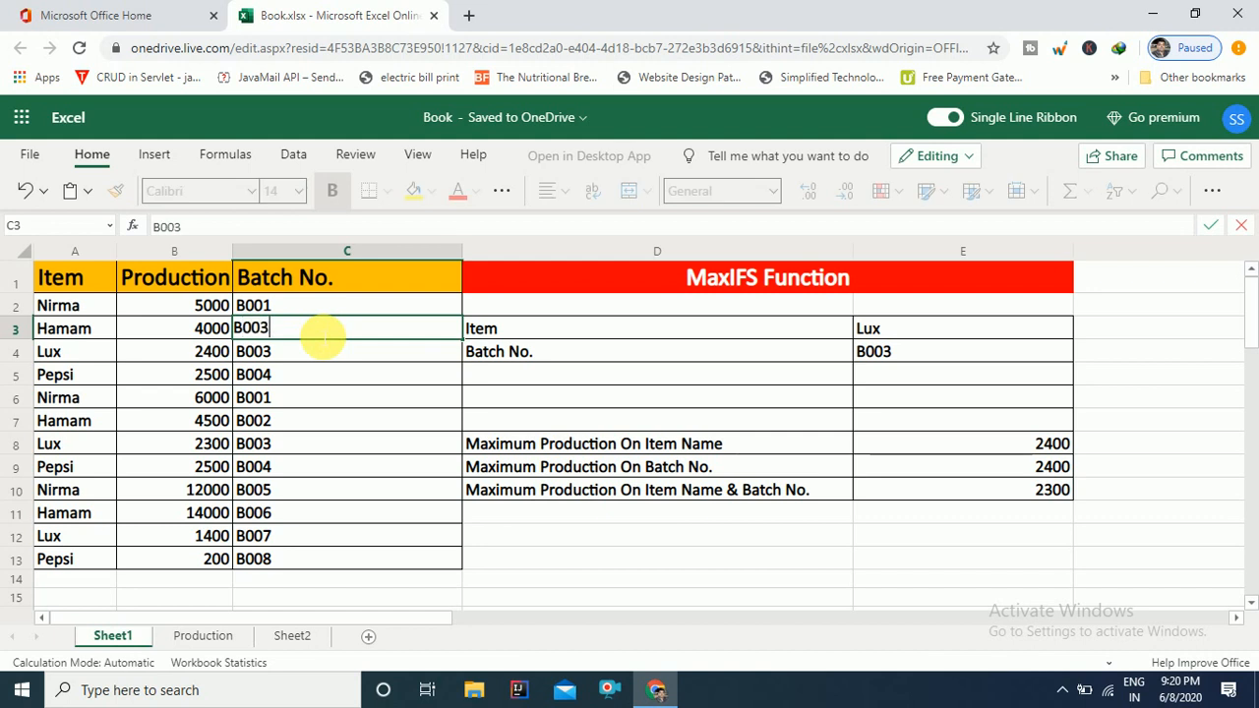
key(Return)
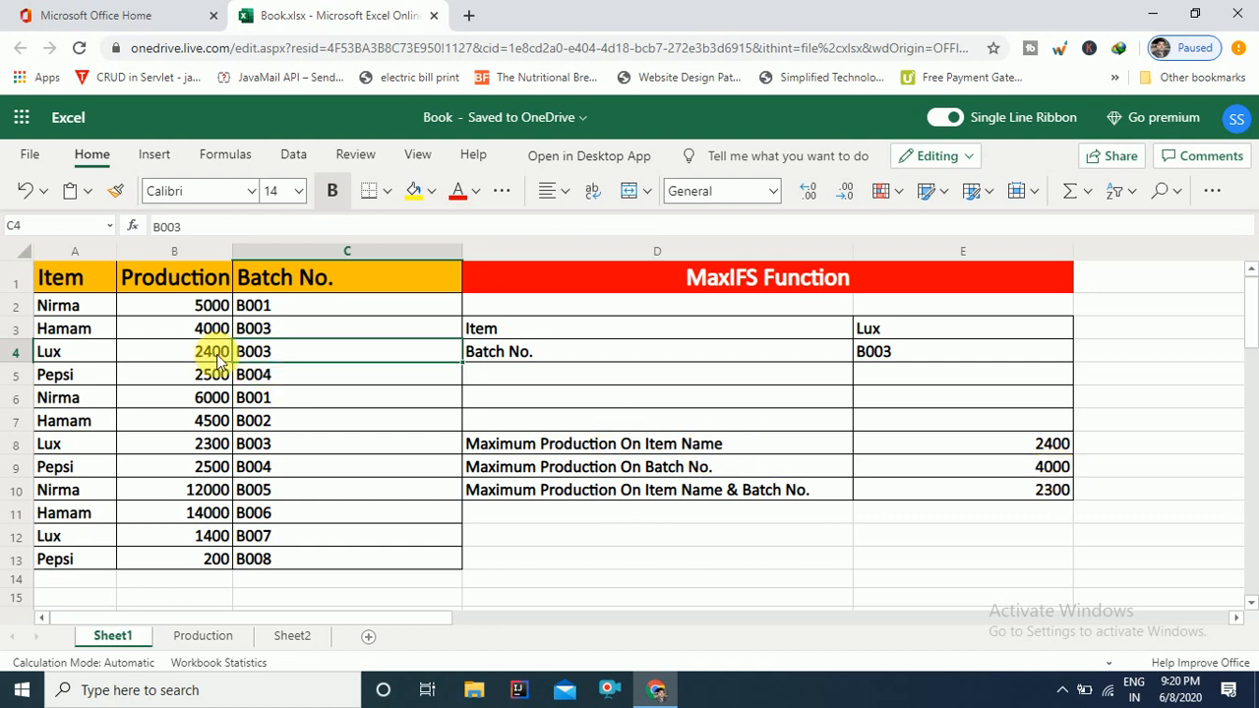
click(303, 329)
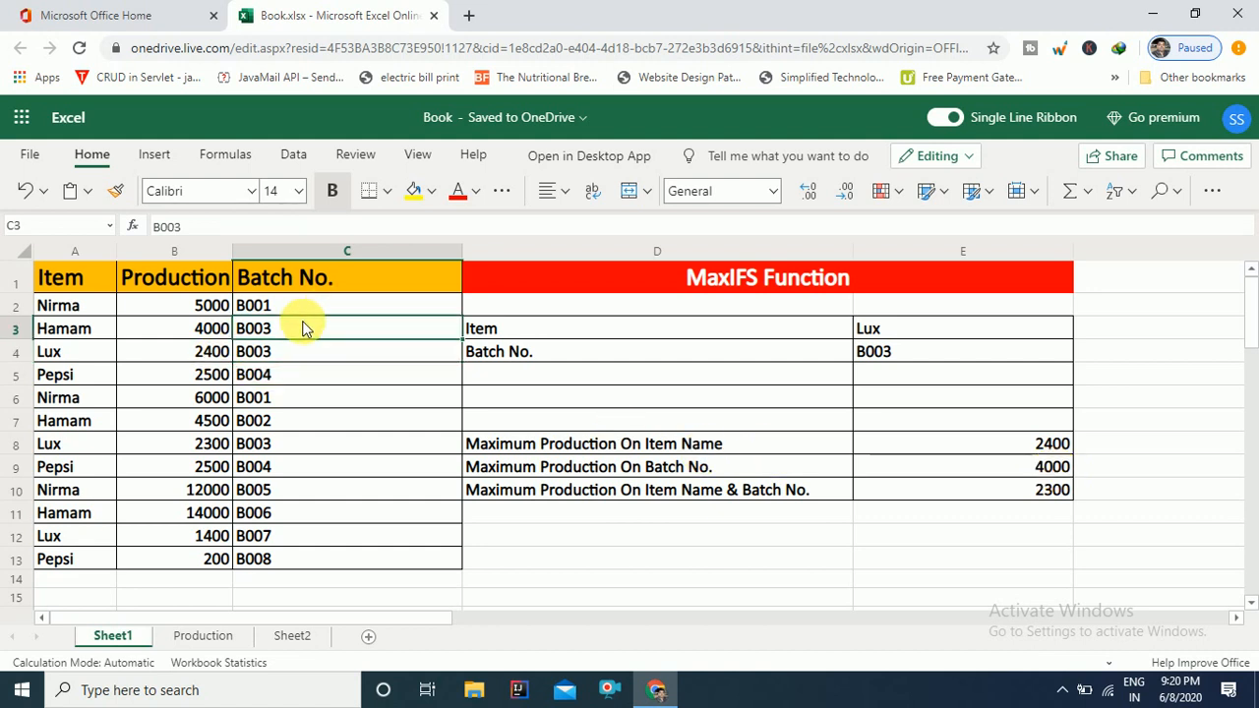
click(292, 348)
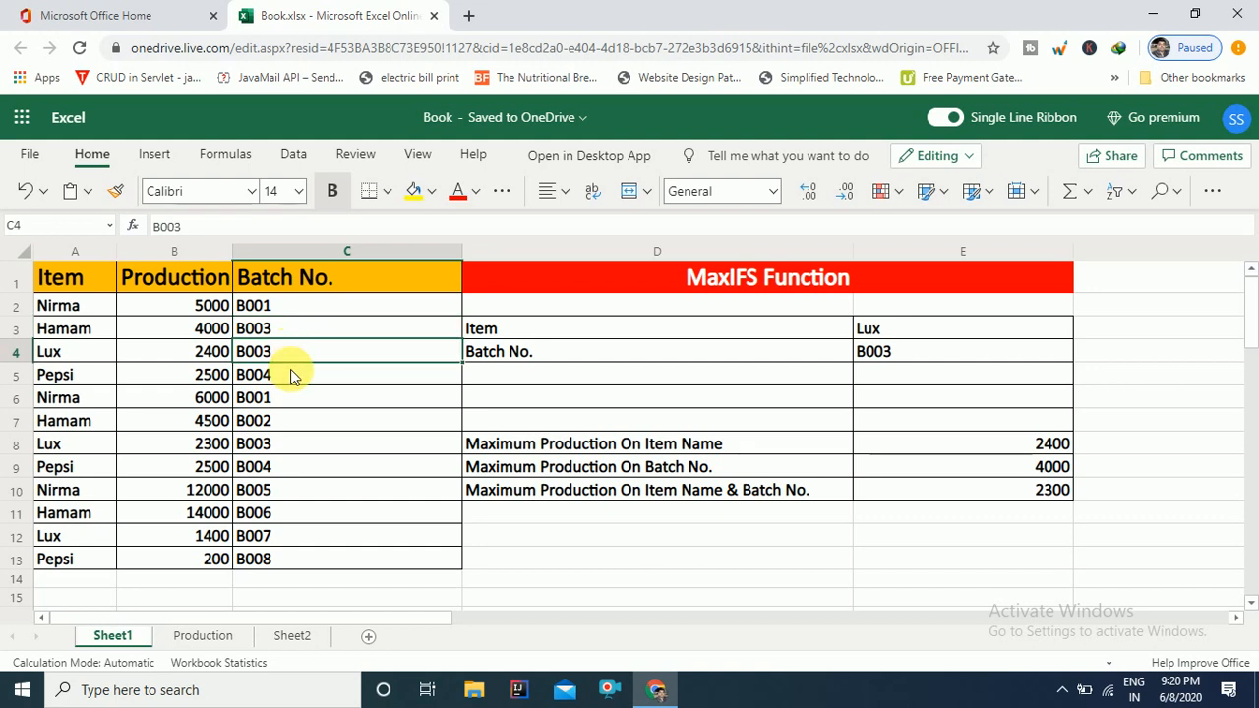
click(298, 448)
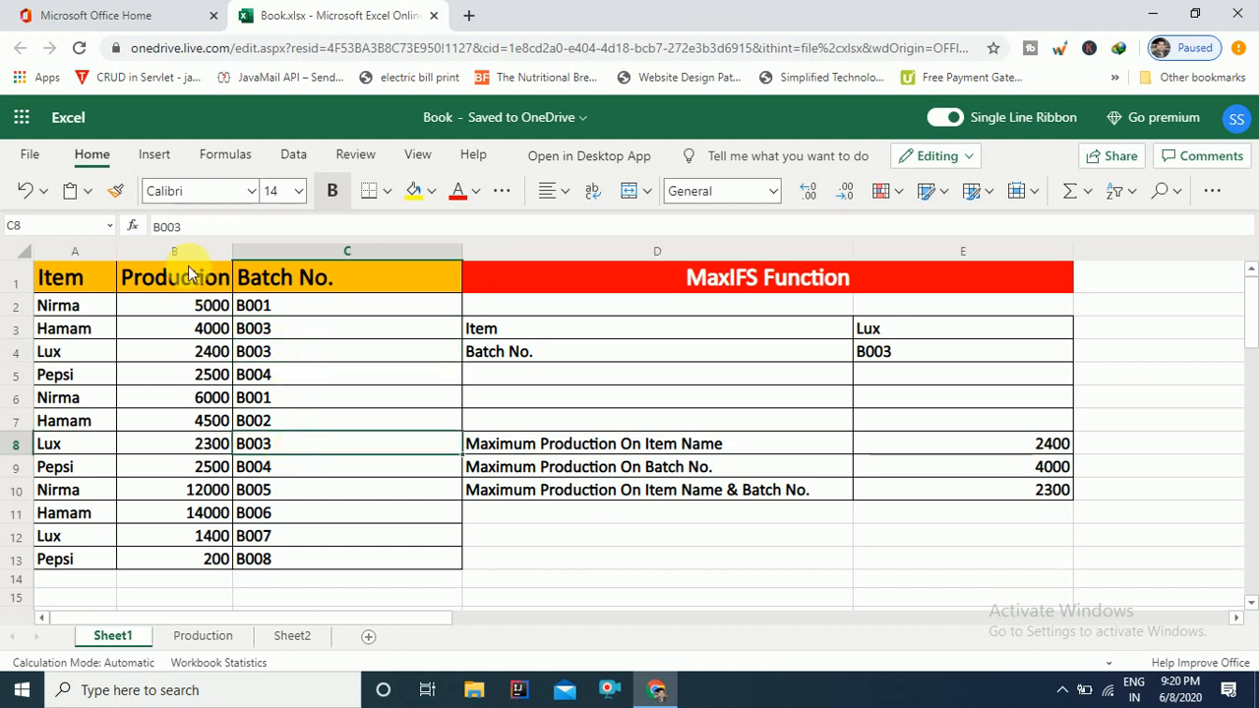
click(225, 334)
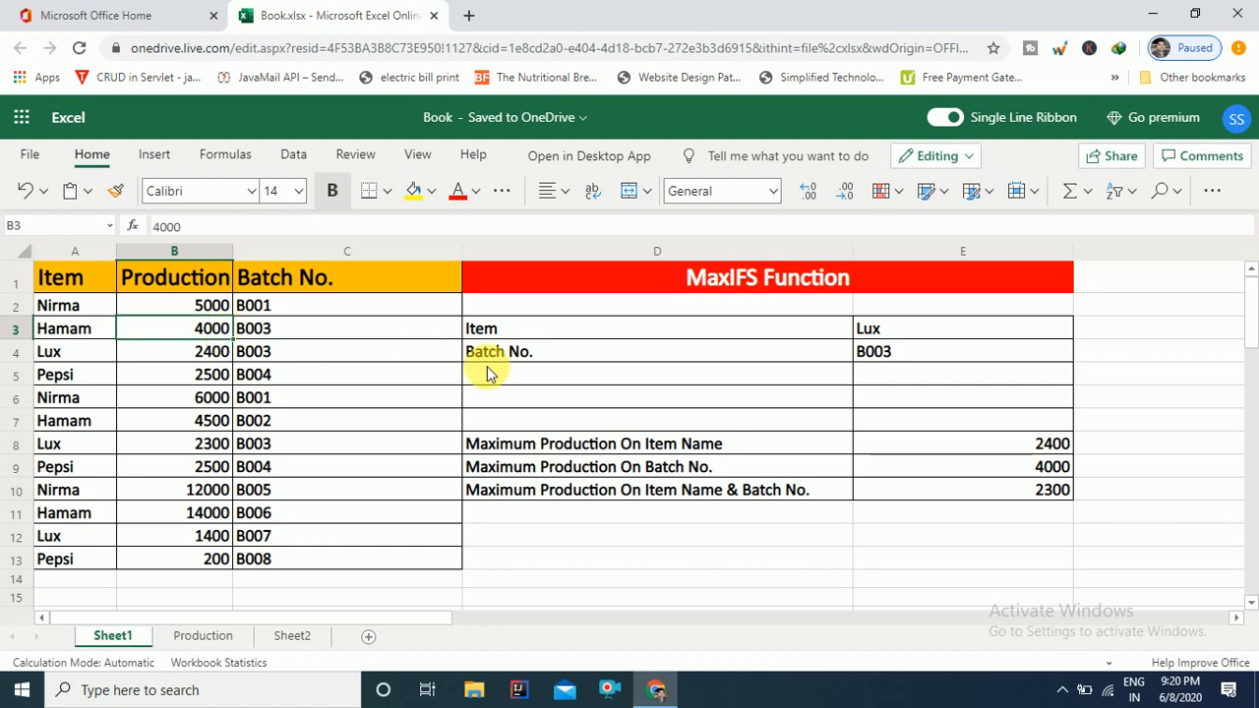
Step: Change the function in the combined item and batch formula in E10 to MAXIFS, with arguments B2:B13,A2:A13,E3,C2:C13,E4
click(962, 488)
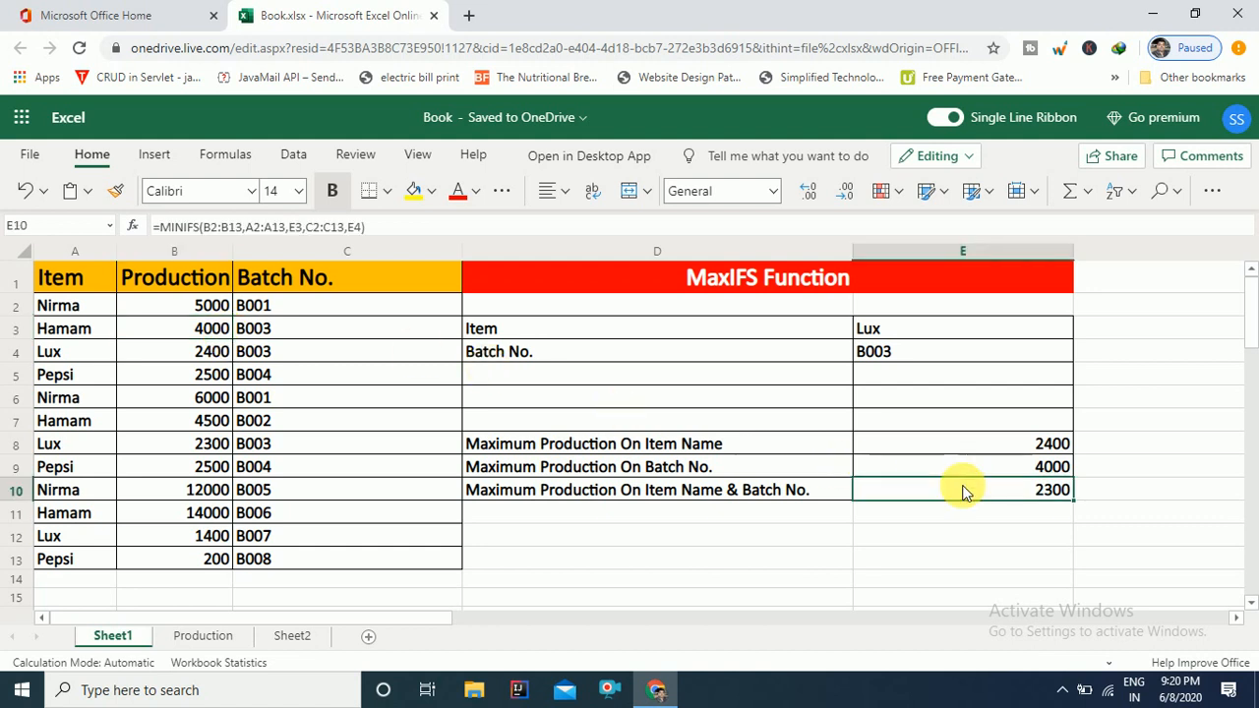
double_click(963, 490)
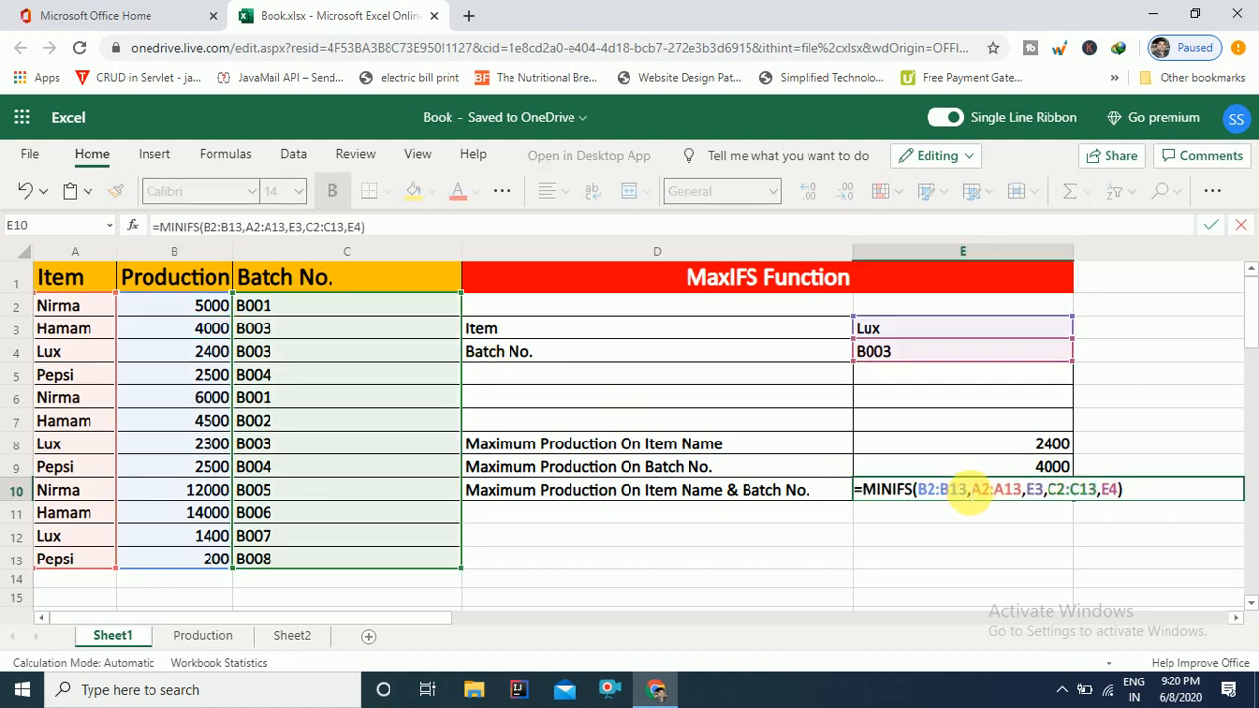
key(Left)
key(Left)
key(Left)
key(BackSpace)
key(BackSpace)
text(ax)
key(Return)
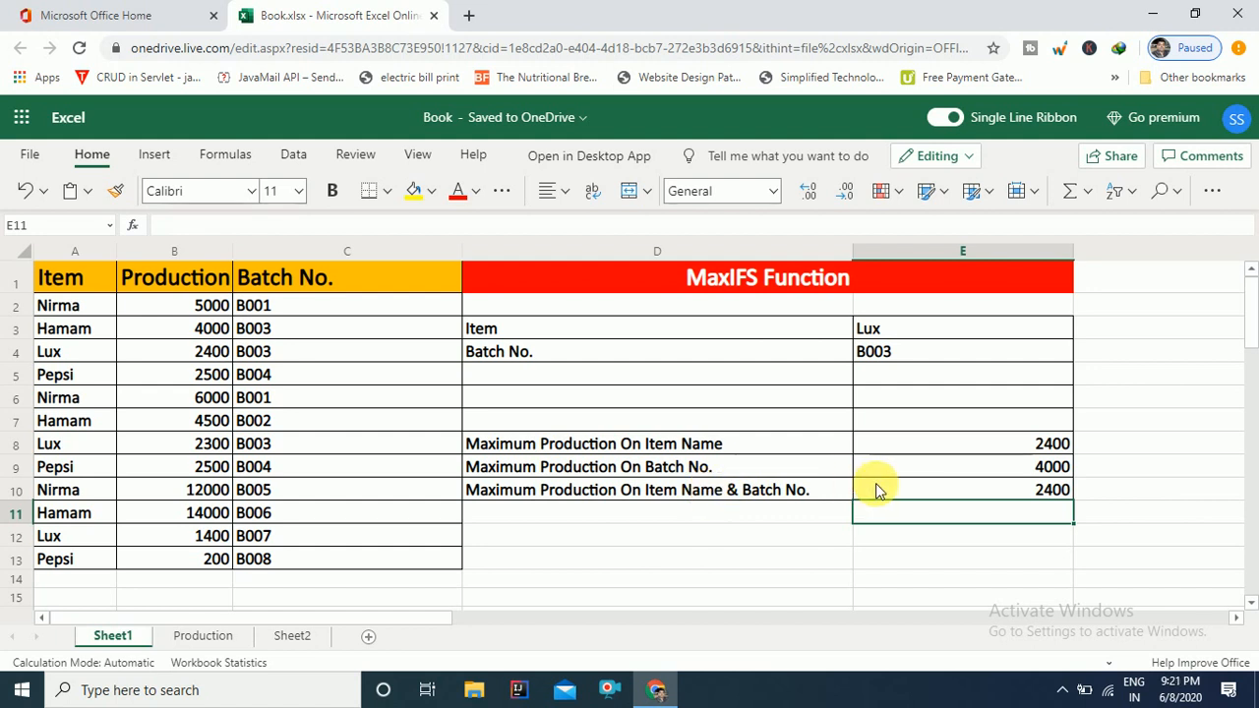
Step: Review both criteria and the combined formula in E10, and set the item criterion in E3 to Nirma
click(920, 332)
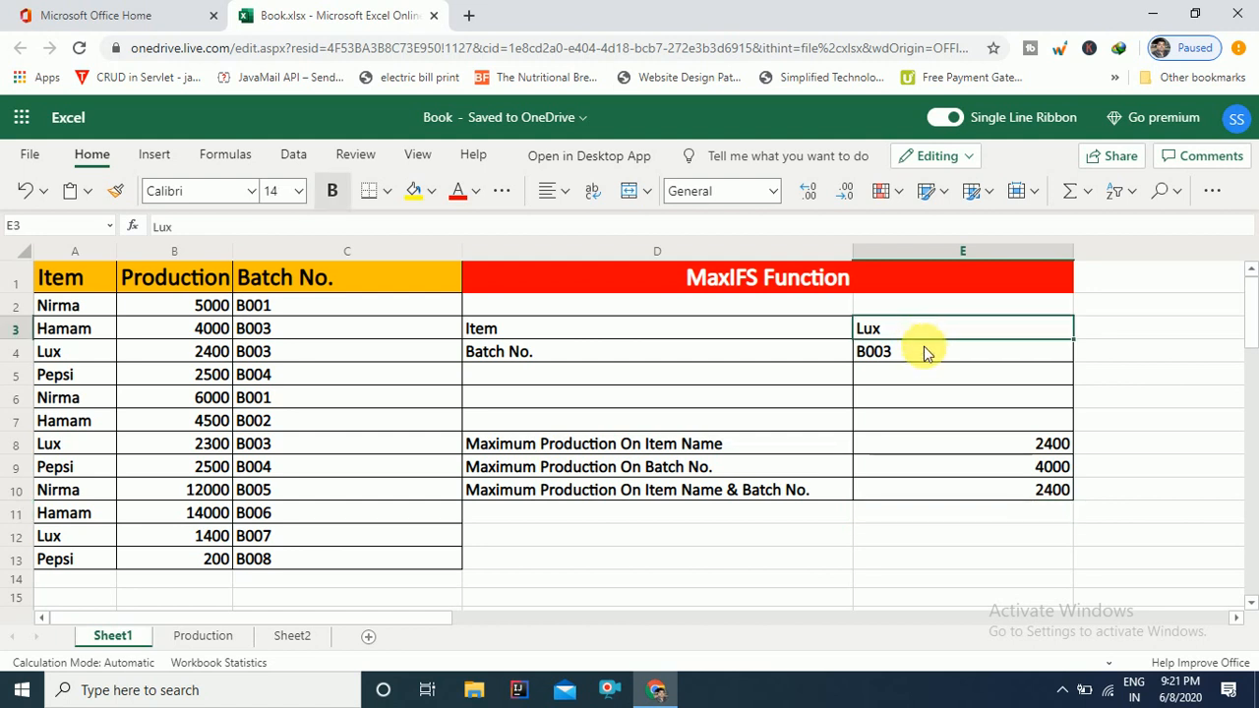
click(938, 354)
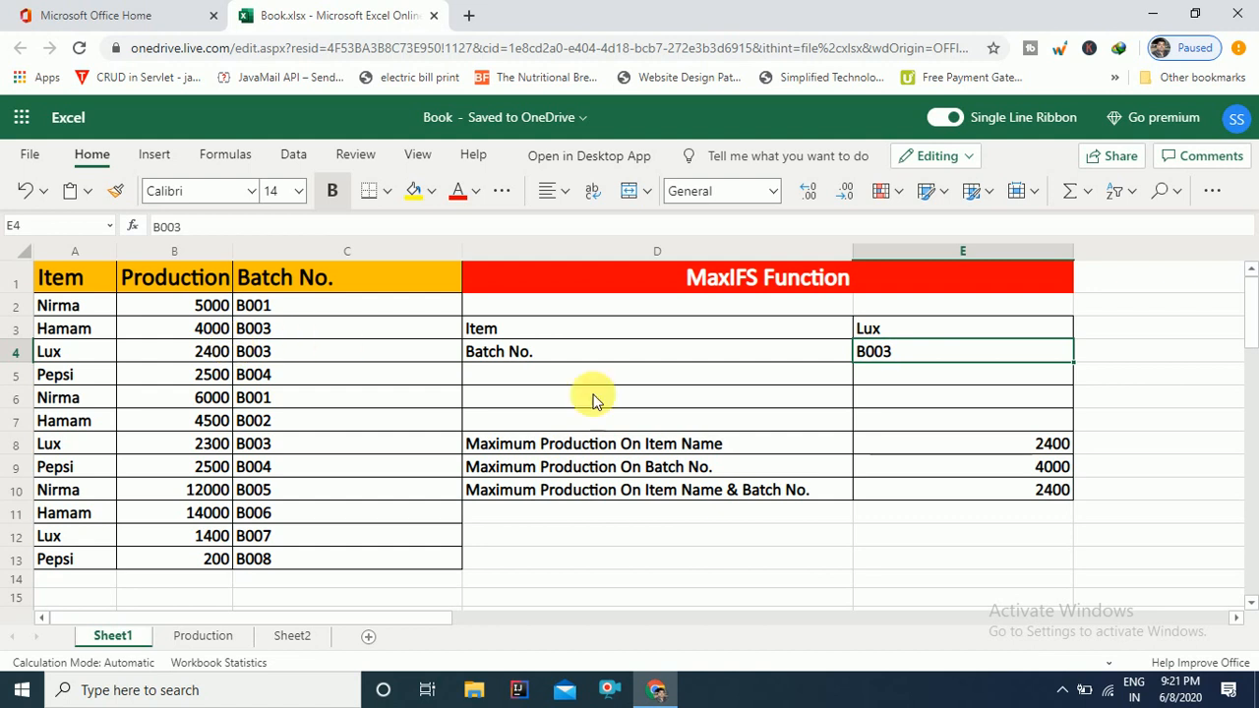
click(1028, 498)
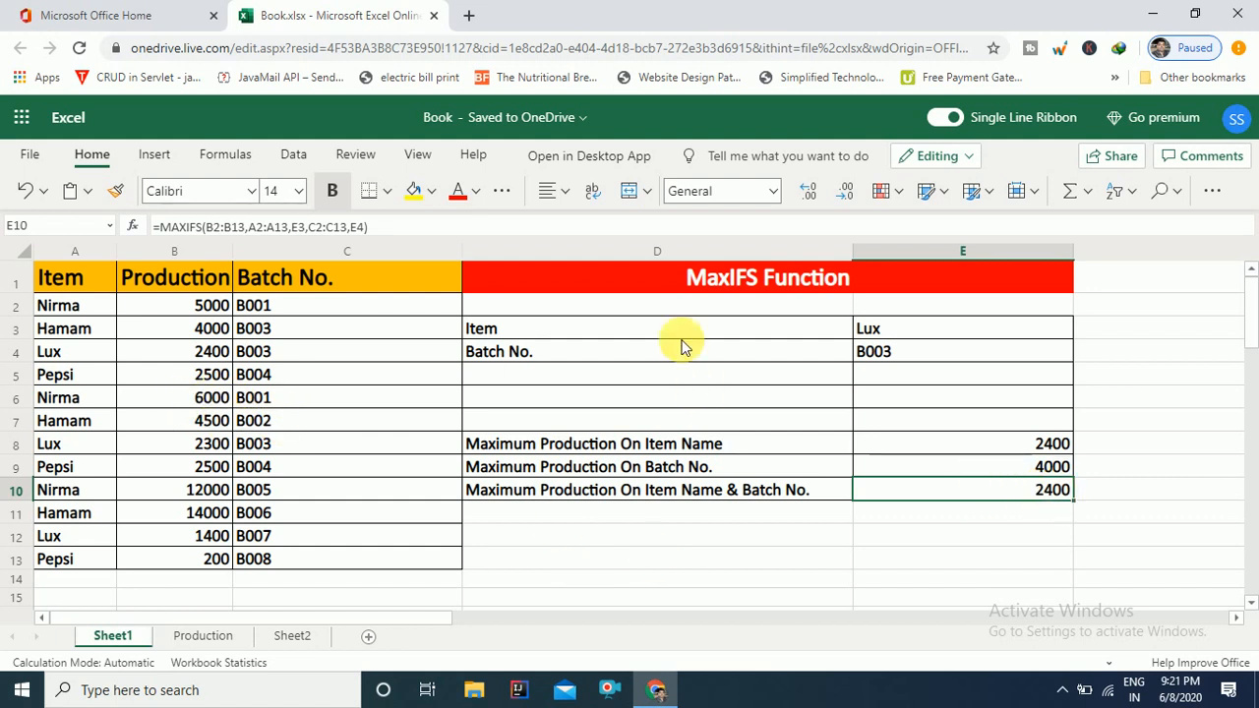
click(913, 332)
text(Nirma)
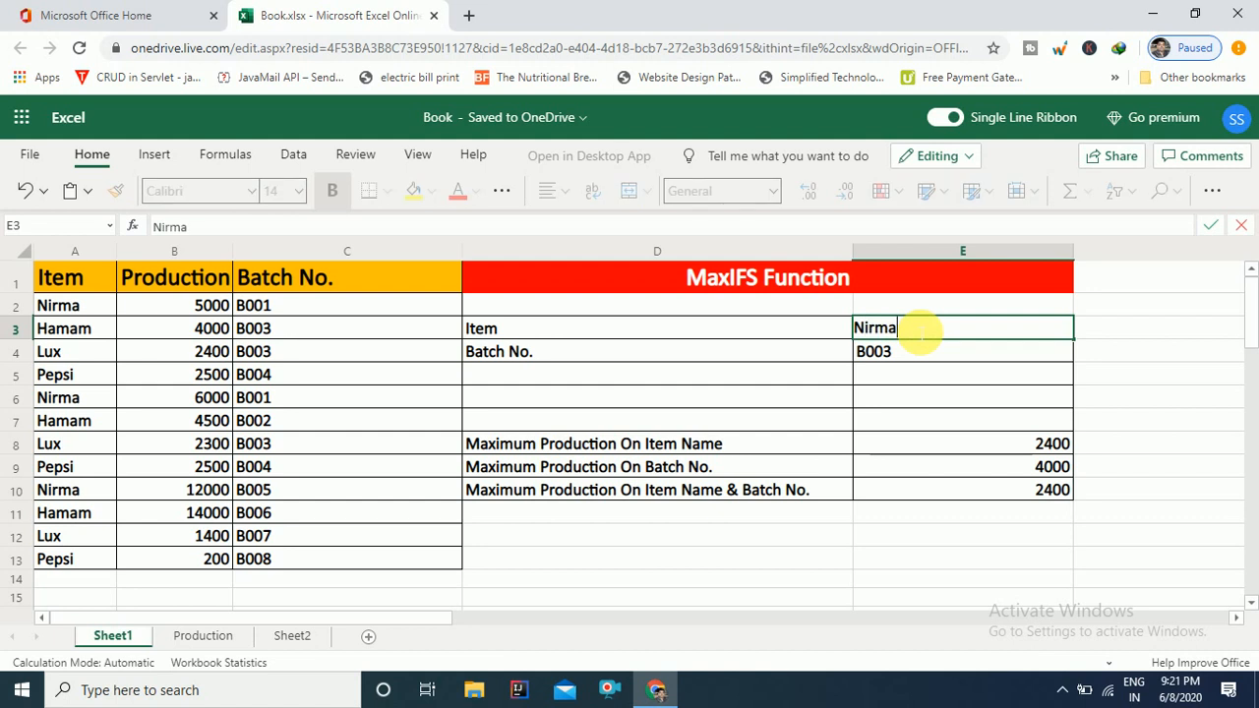
key(Return)
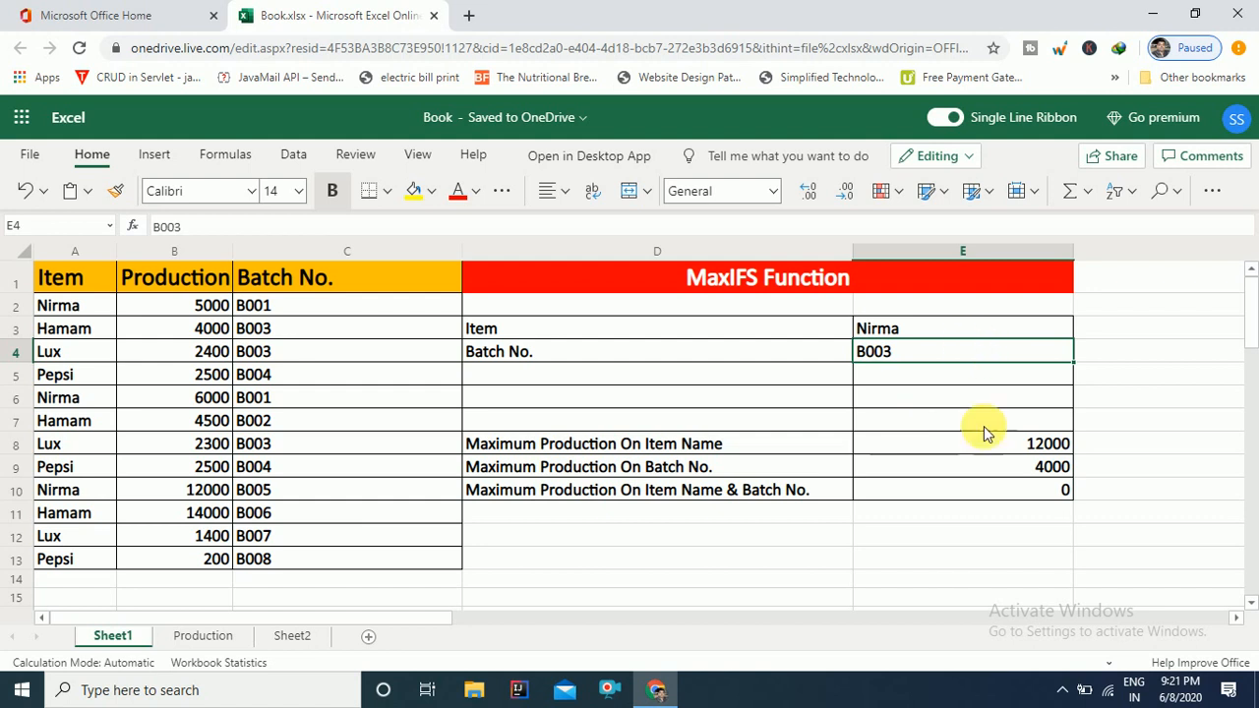
Step: Inspect the combined maximum formula in E10, and view the Production sheet and Sheet2
click(1042, 491)
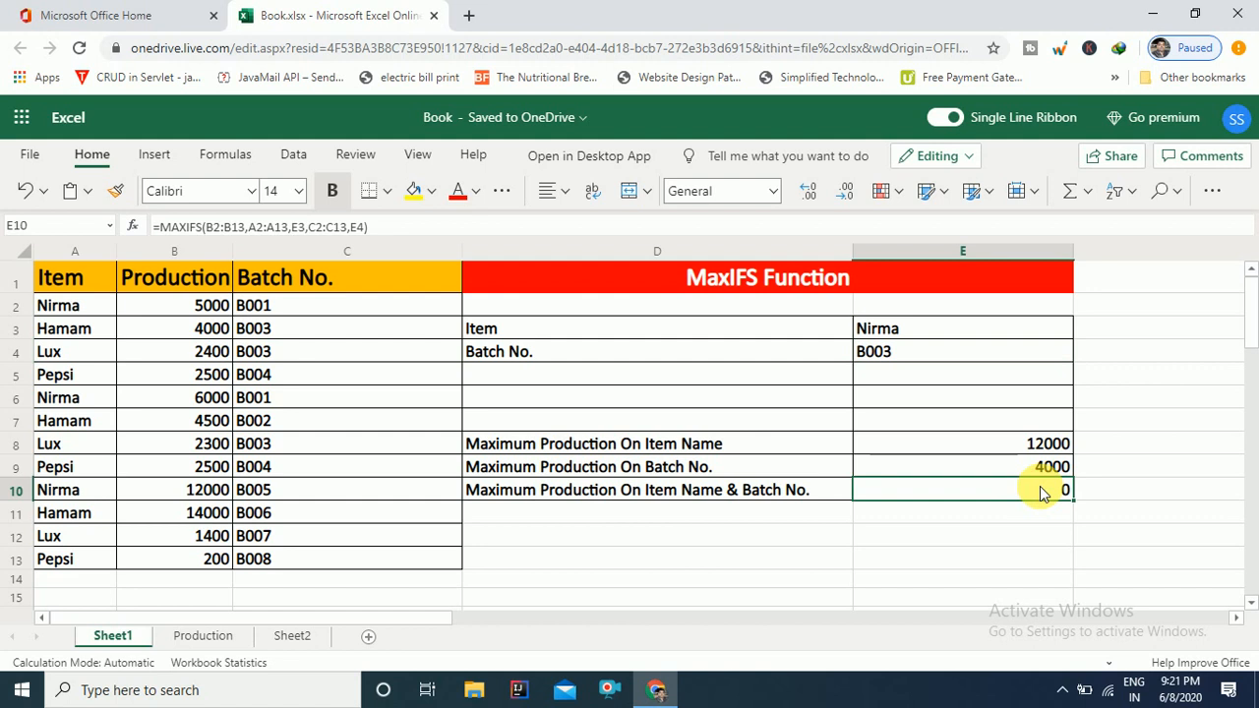
click(208, 641)
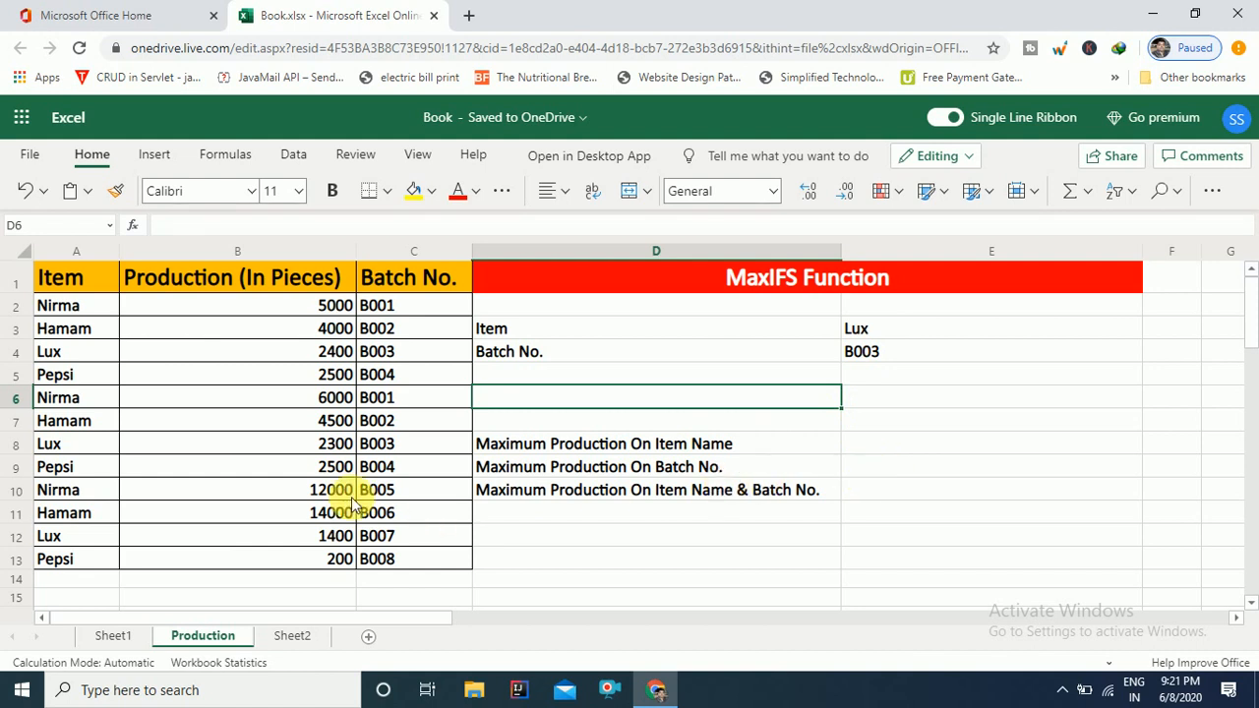
click(290, 636)
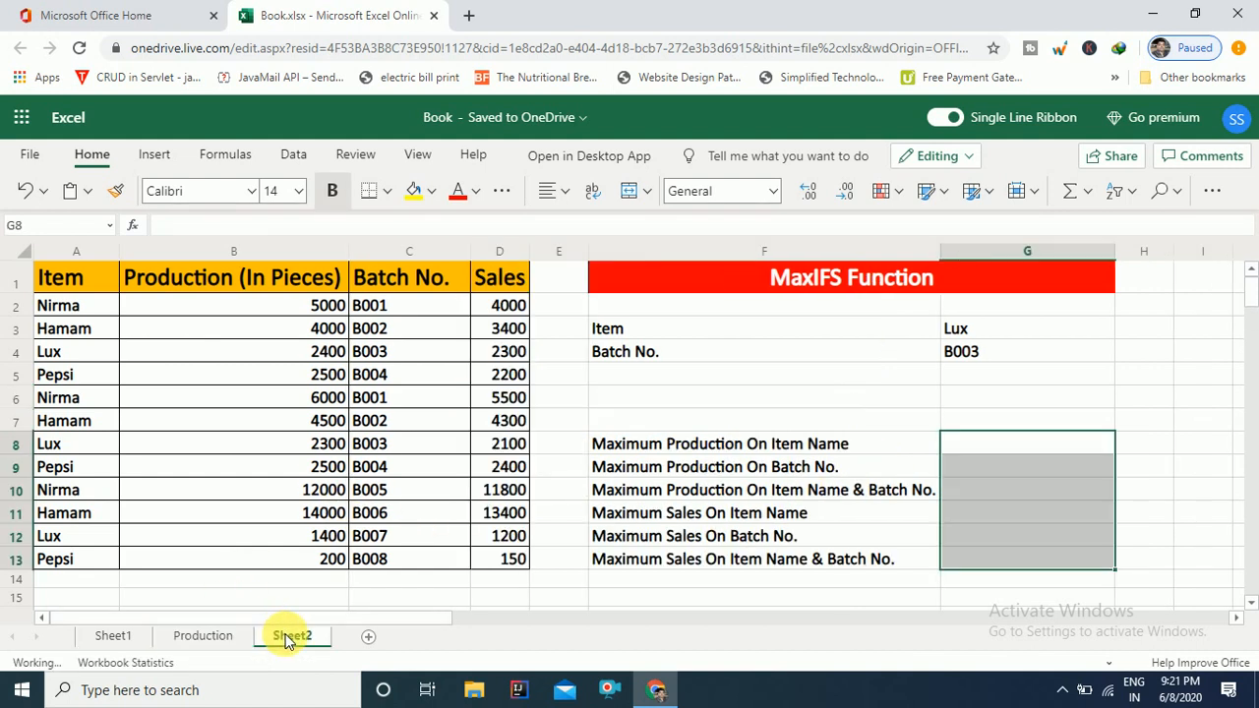
Step: Compare the tables on Sheet1, Sheet2 and the Production sheet, including the Sales column on Sheet2
click(1015, 446)
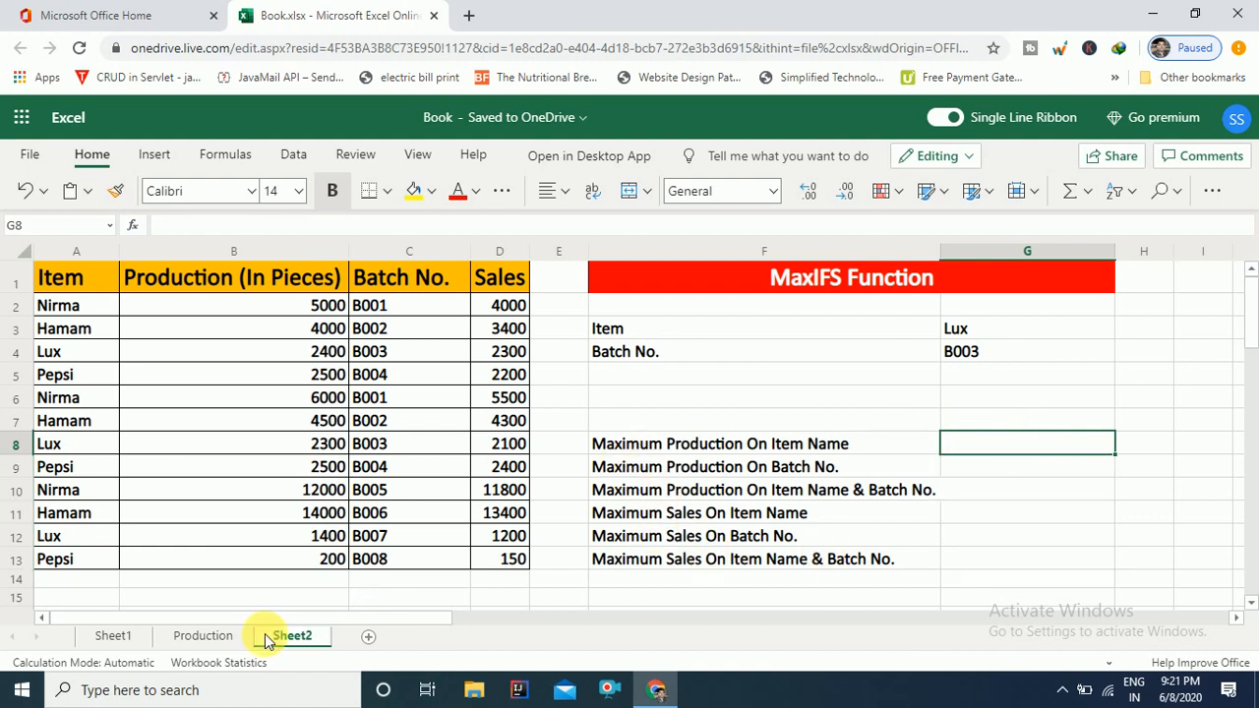
click(109, 637)
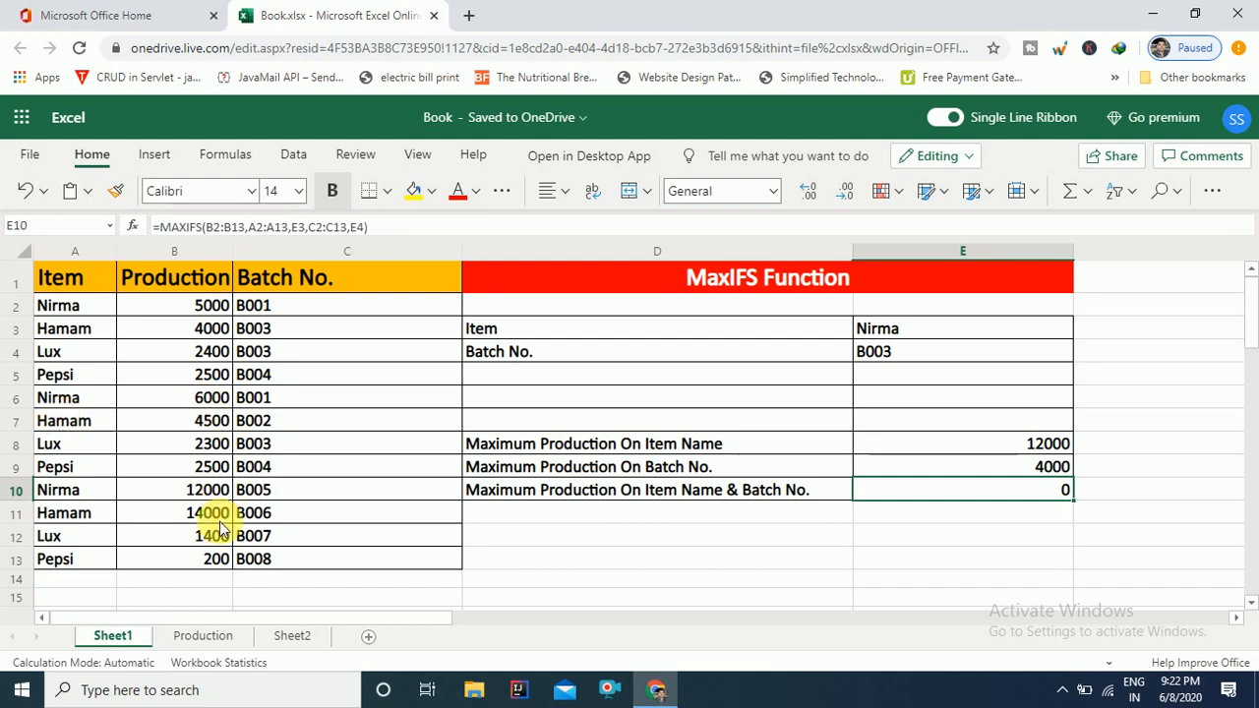
click(292, 636)
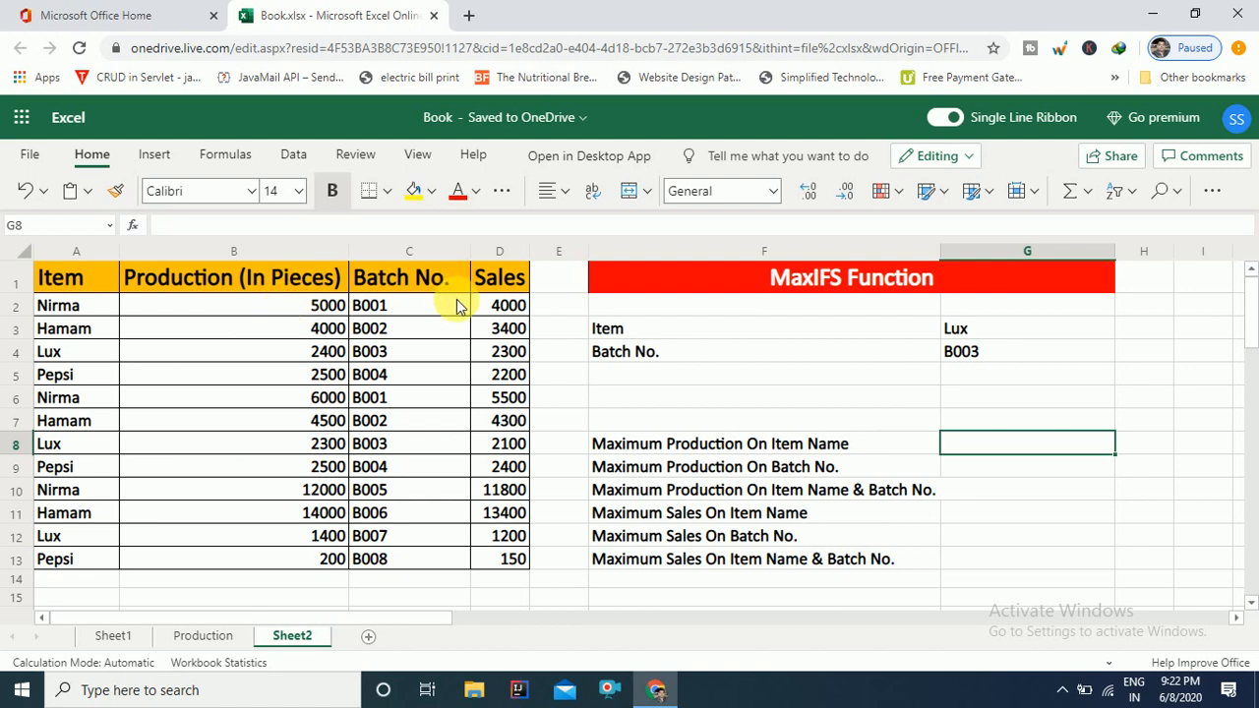
click(497, 310)
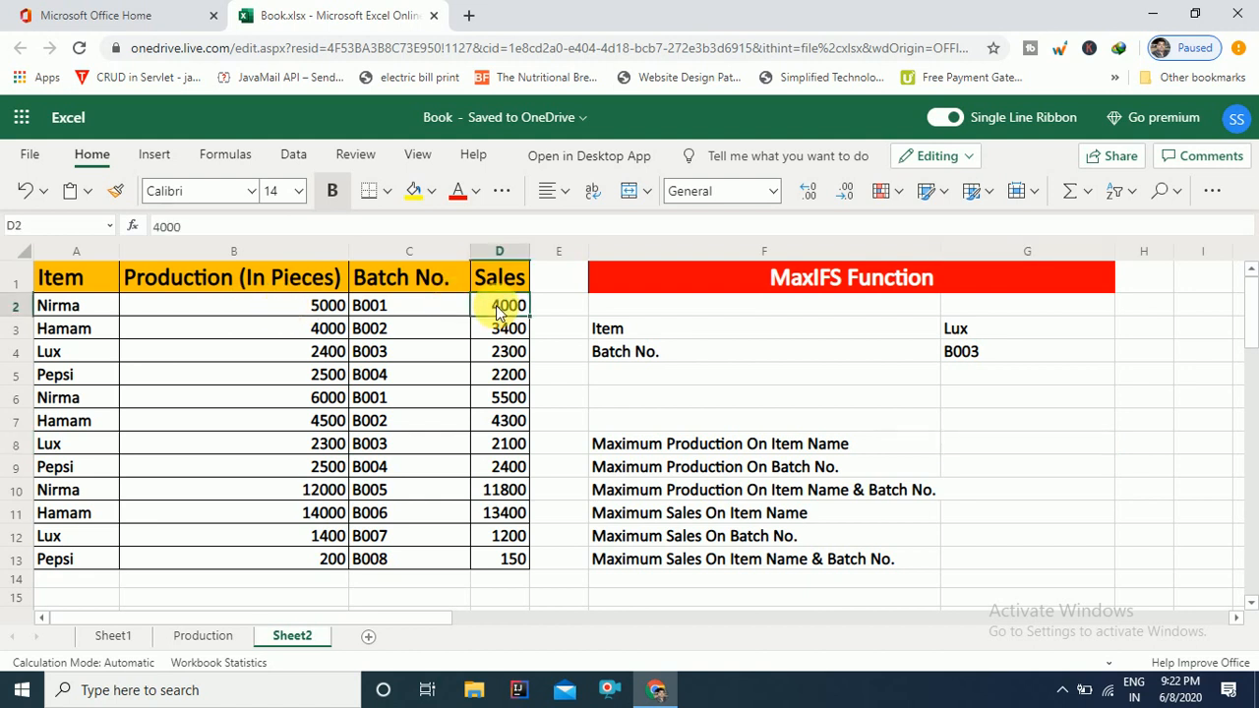
click(203, 636)
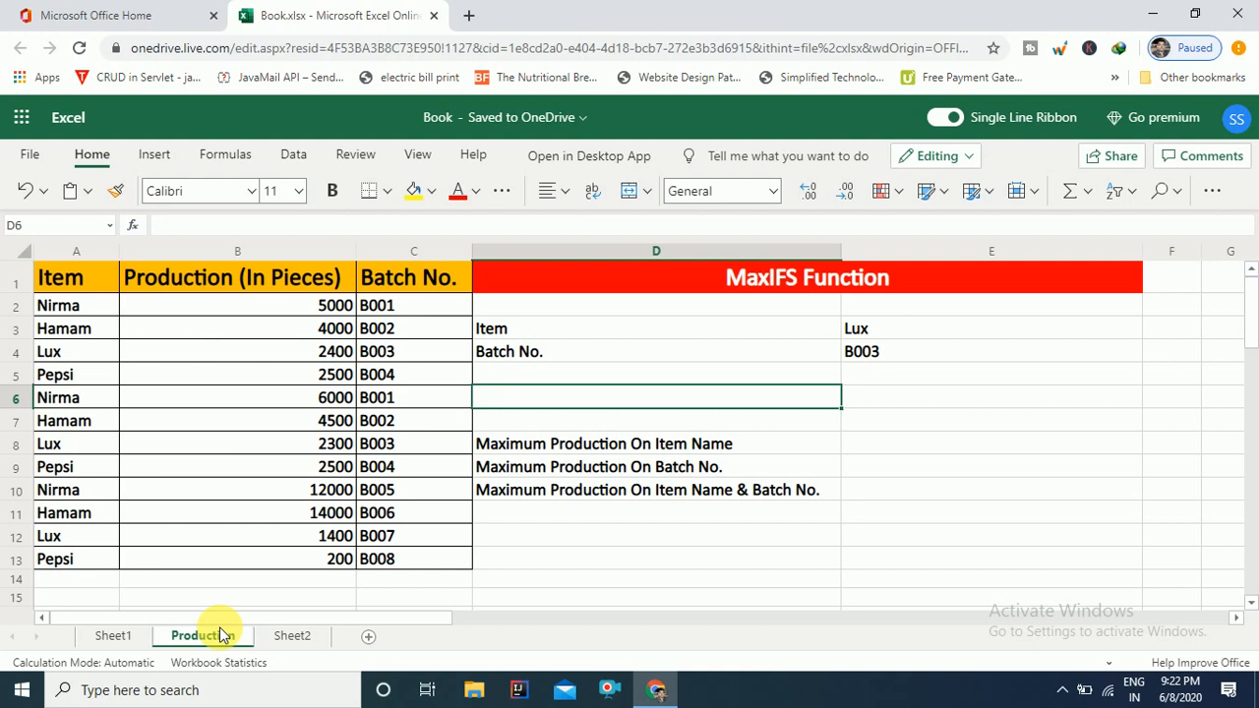
click(134, 639)
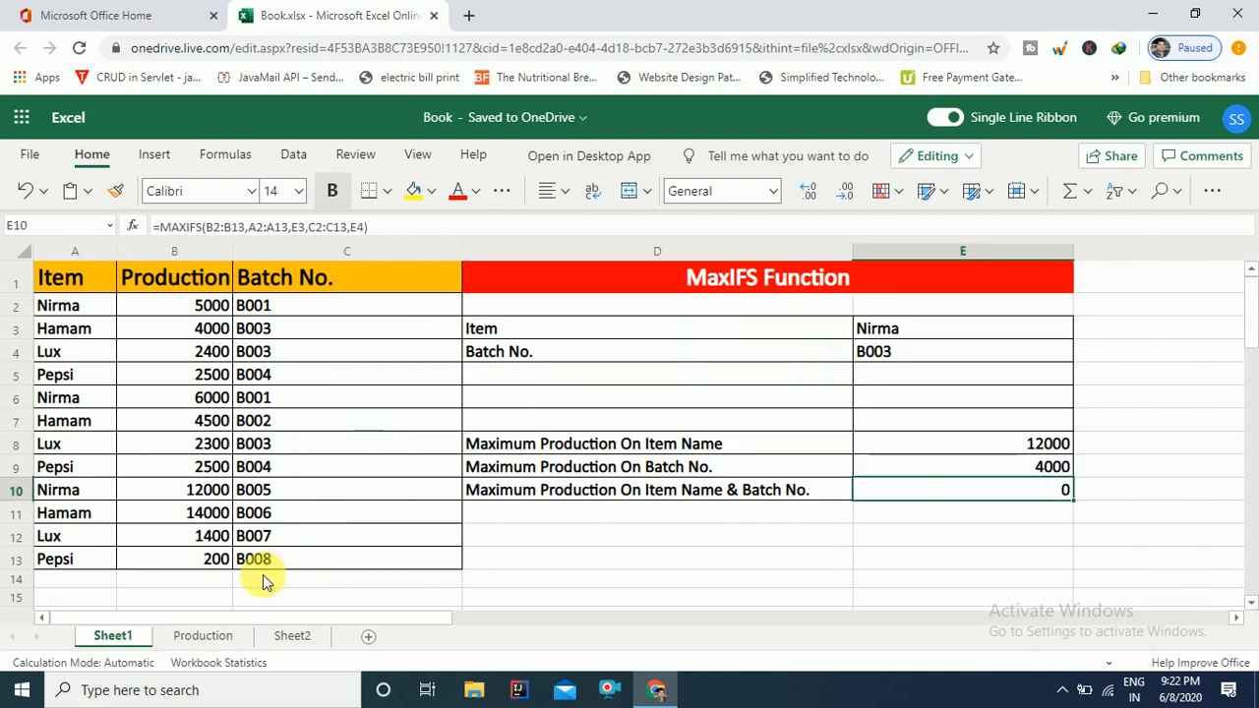
Step: View the Production sheet and review its item criterion in E3 and batch number criterion in E4
click(202, 636)
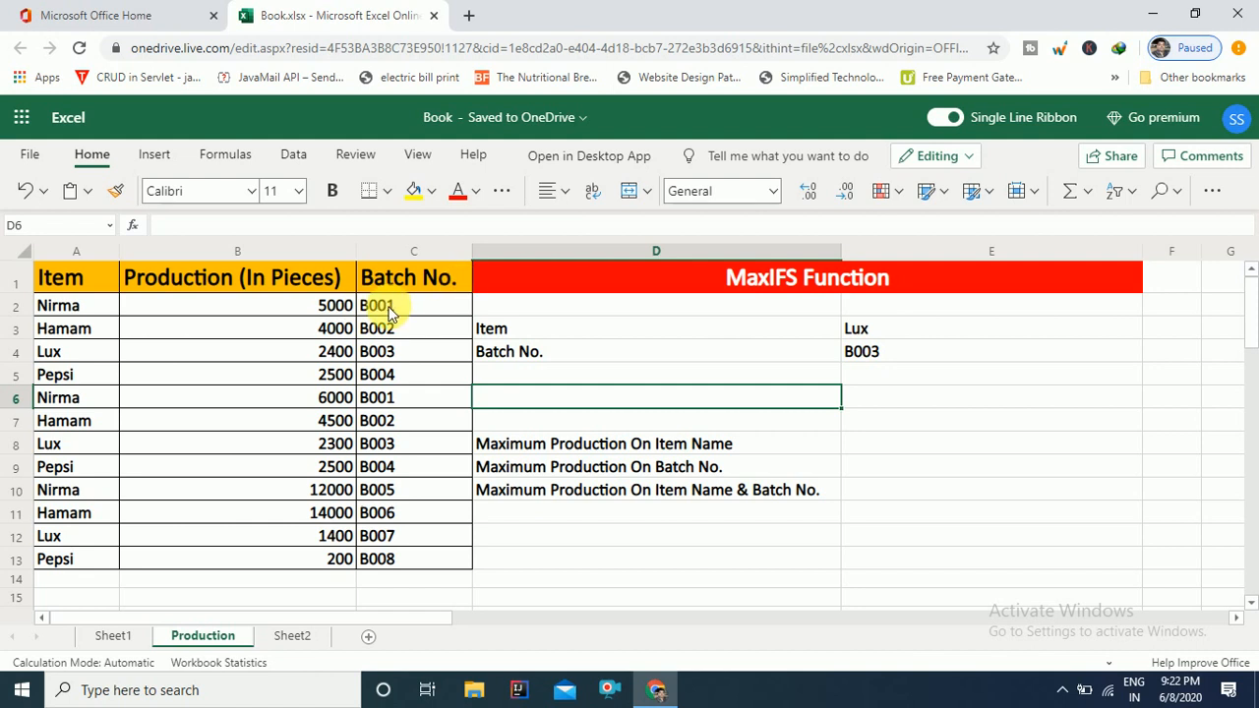
click(879, 332)
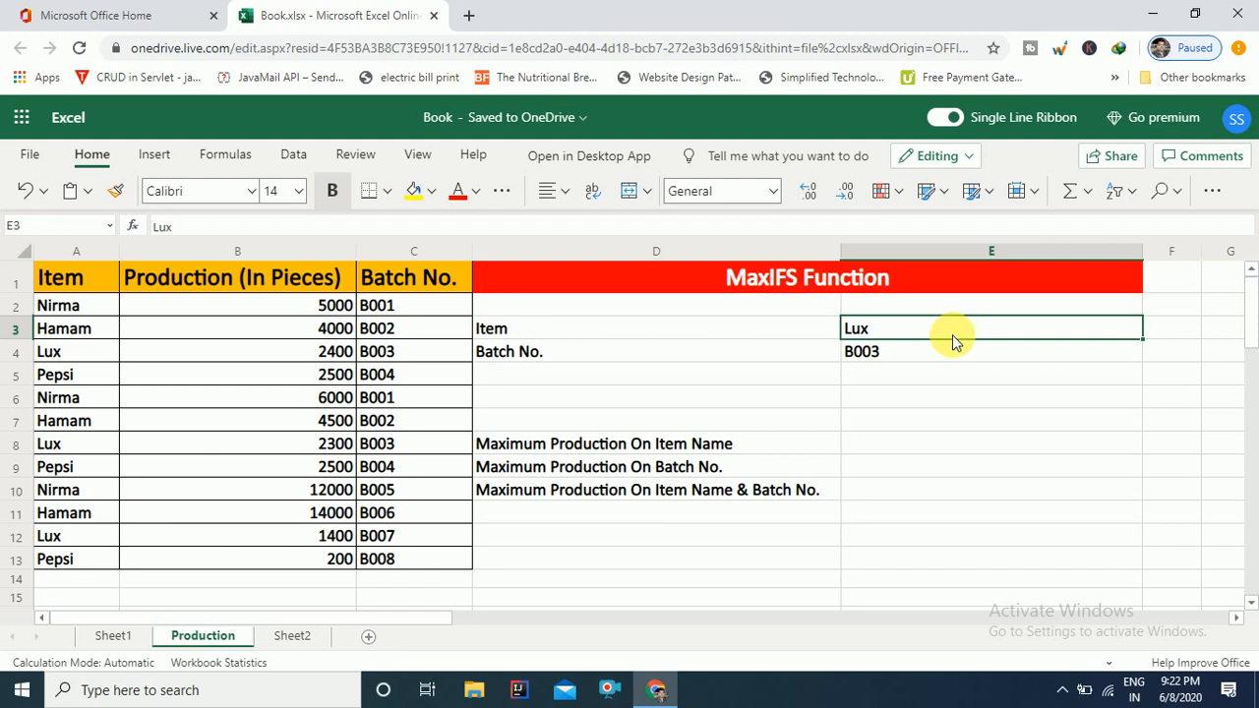
click(940, 356)
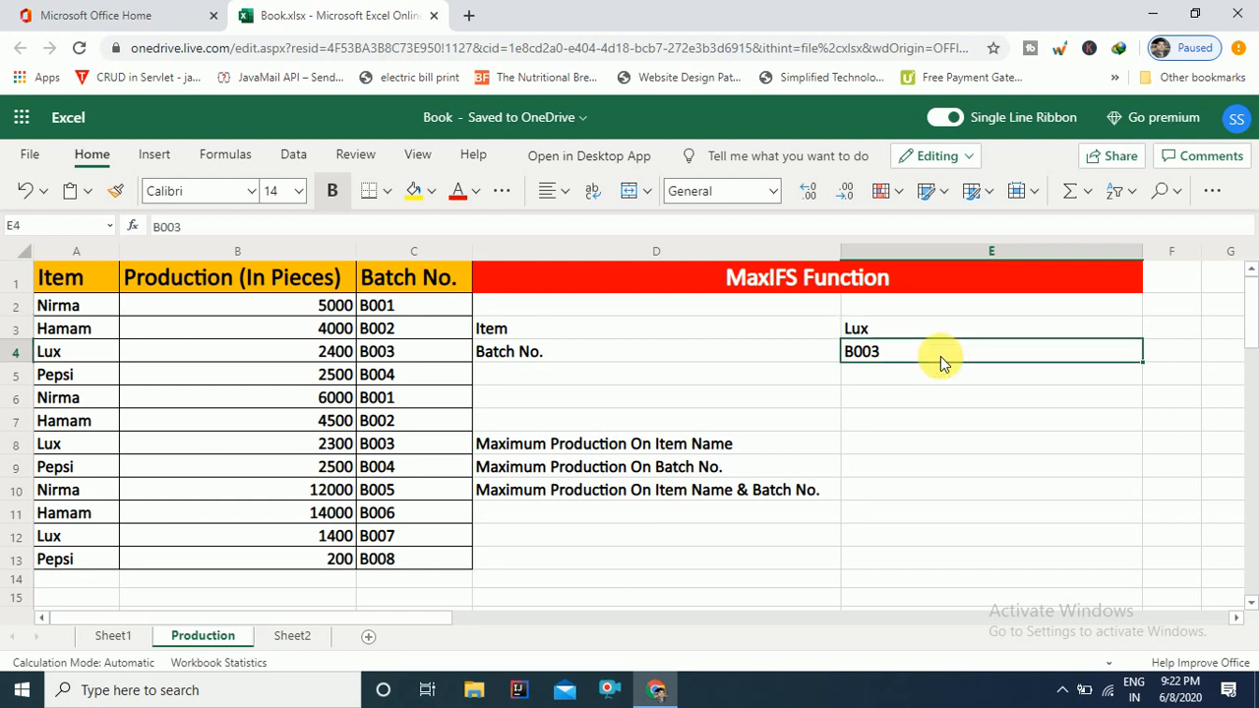
Step: Begin a MAXIFS formula in E8 for maximum production on item name, with B2:B13 as the max range
click(890, 449)
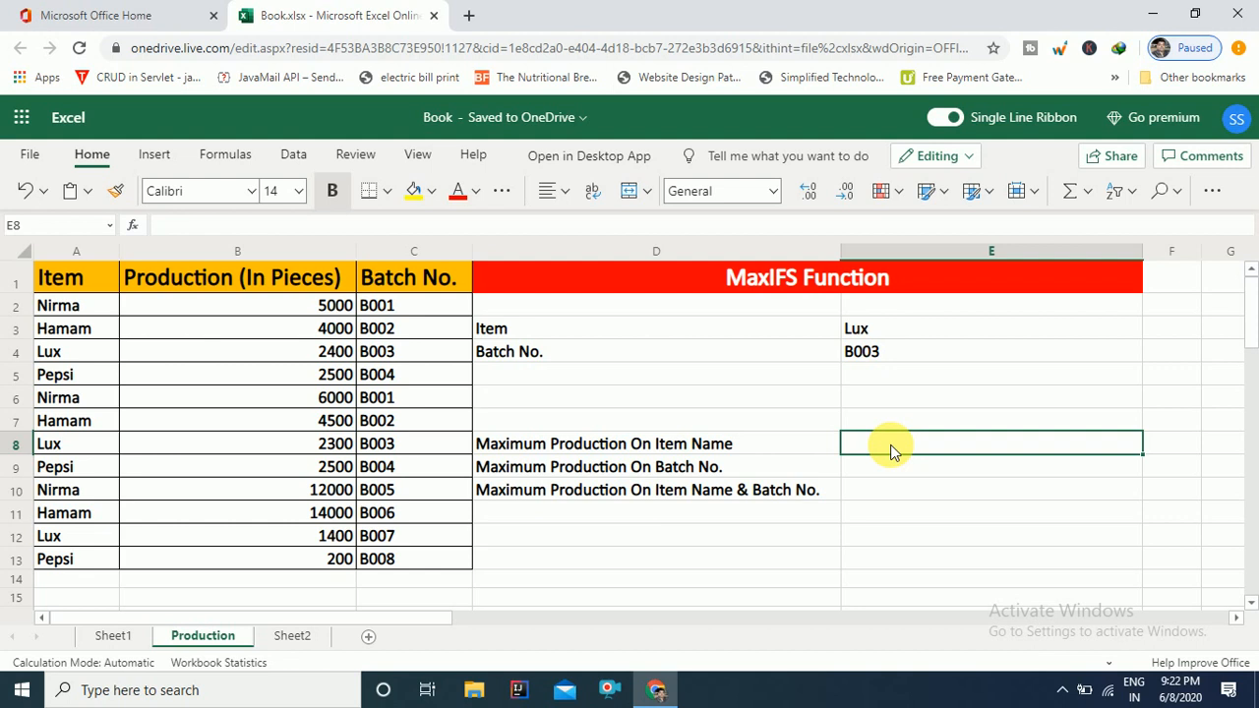
text(=)
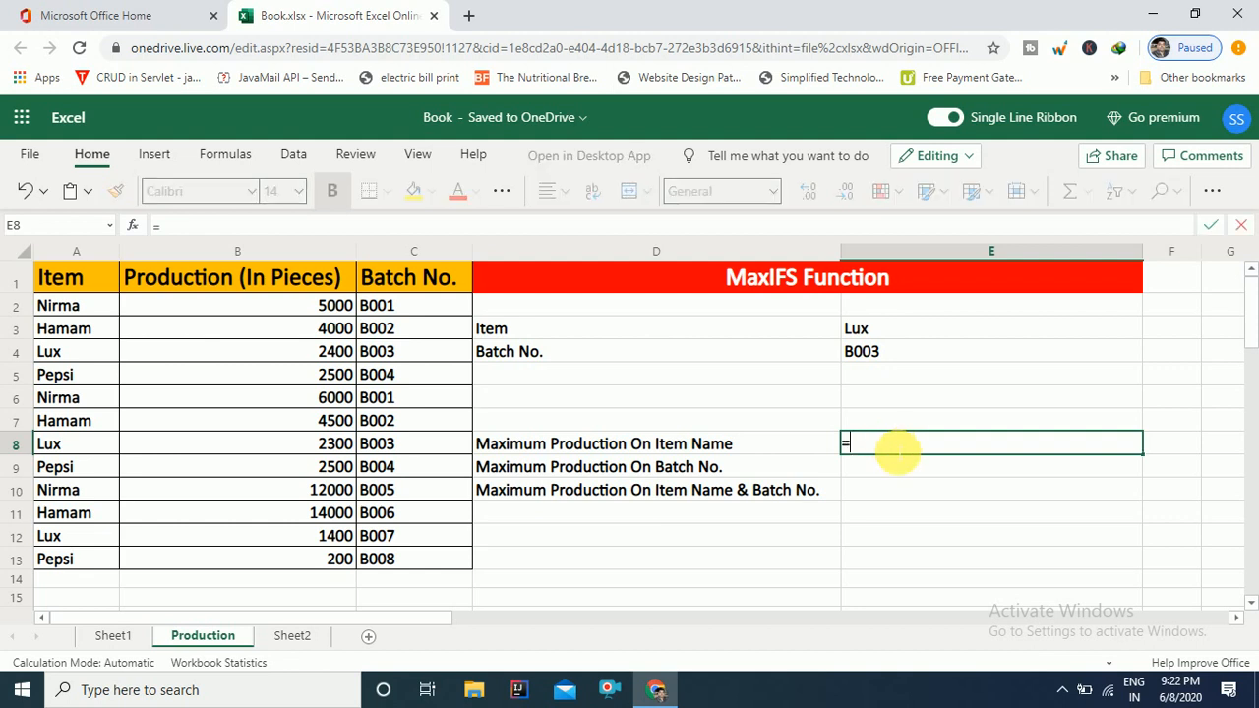
text(maxifs)
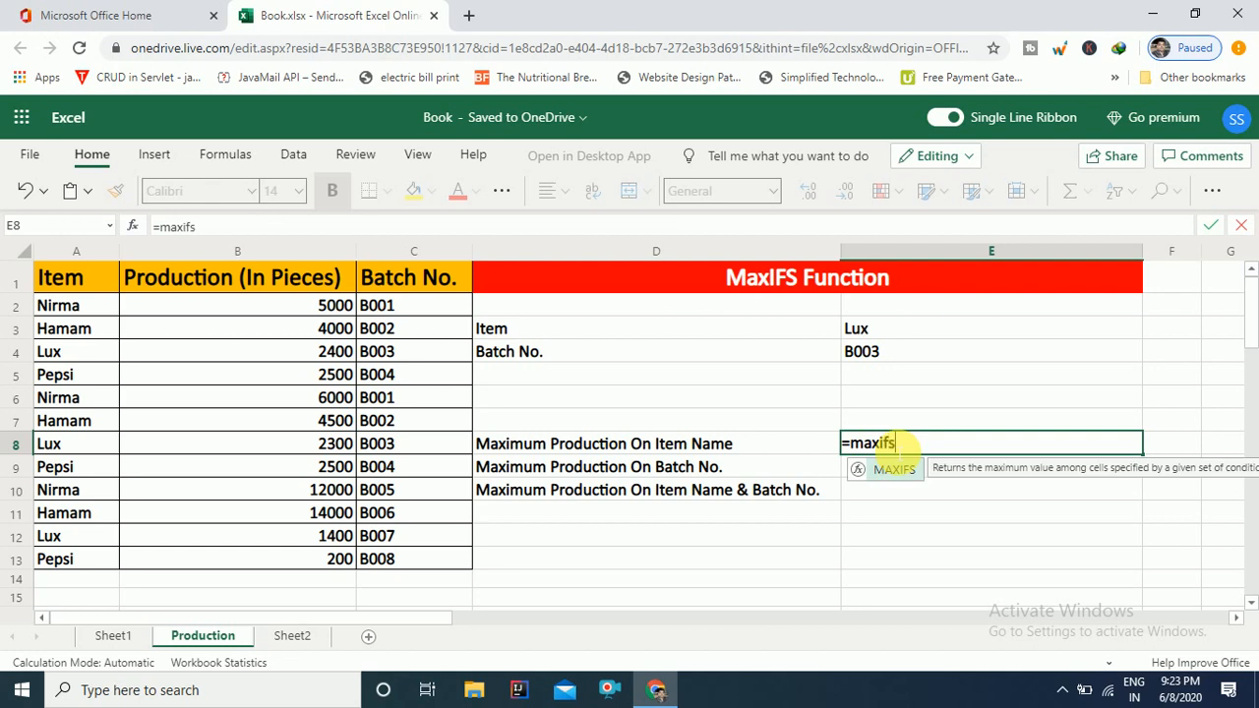
text(()
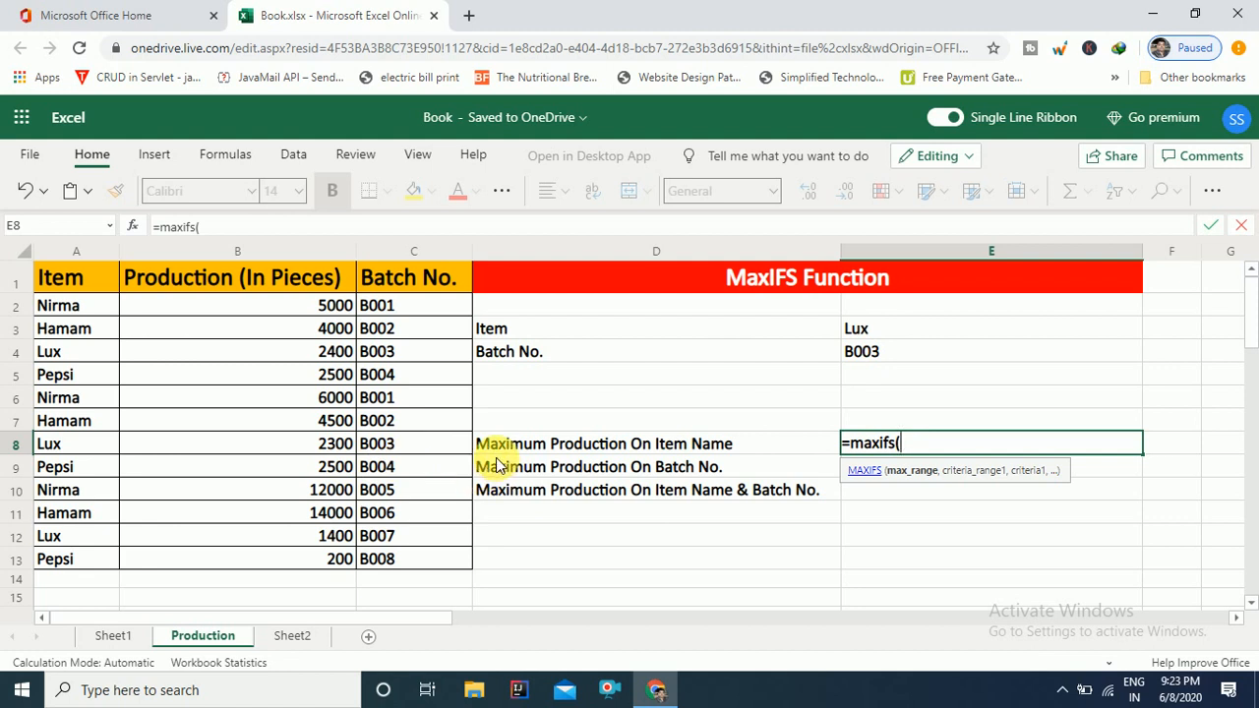
click(341, 312)
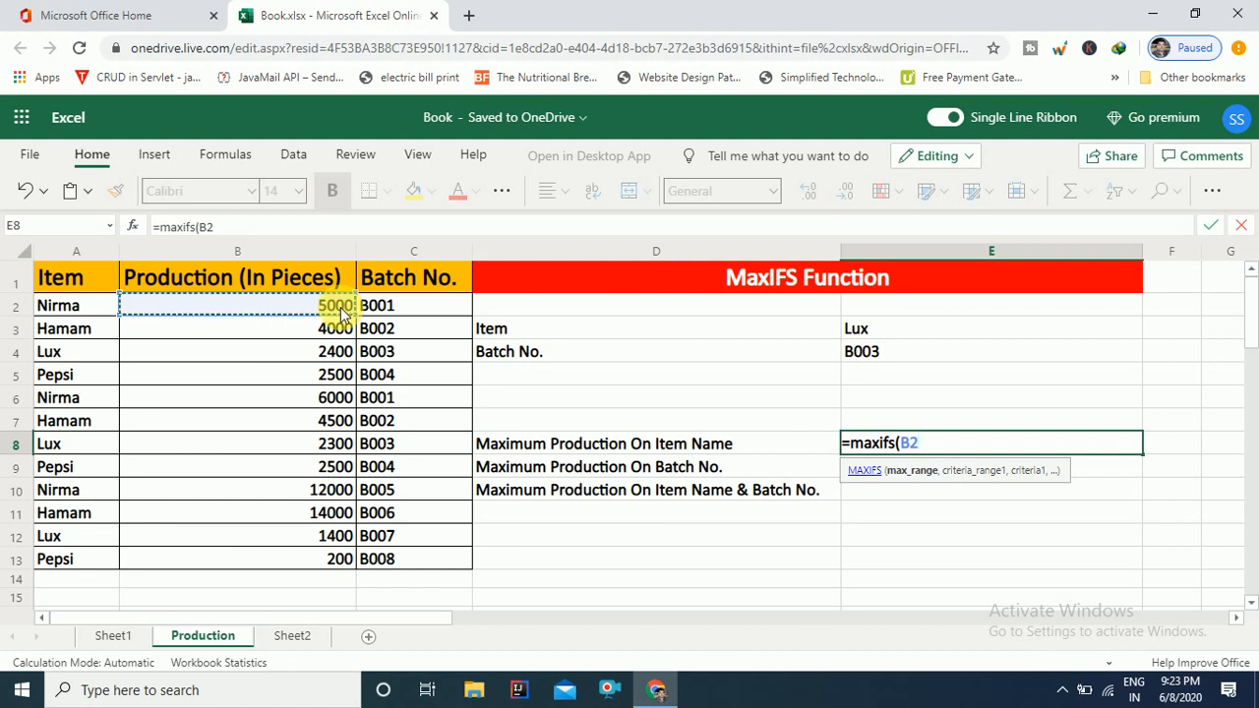
key(shift+Down)
key(shift+Down)
key(shift+Down)
key(shift+Down)
key(shift+Down)
key(shift+Down)
key(shift+Down)
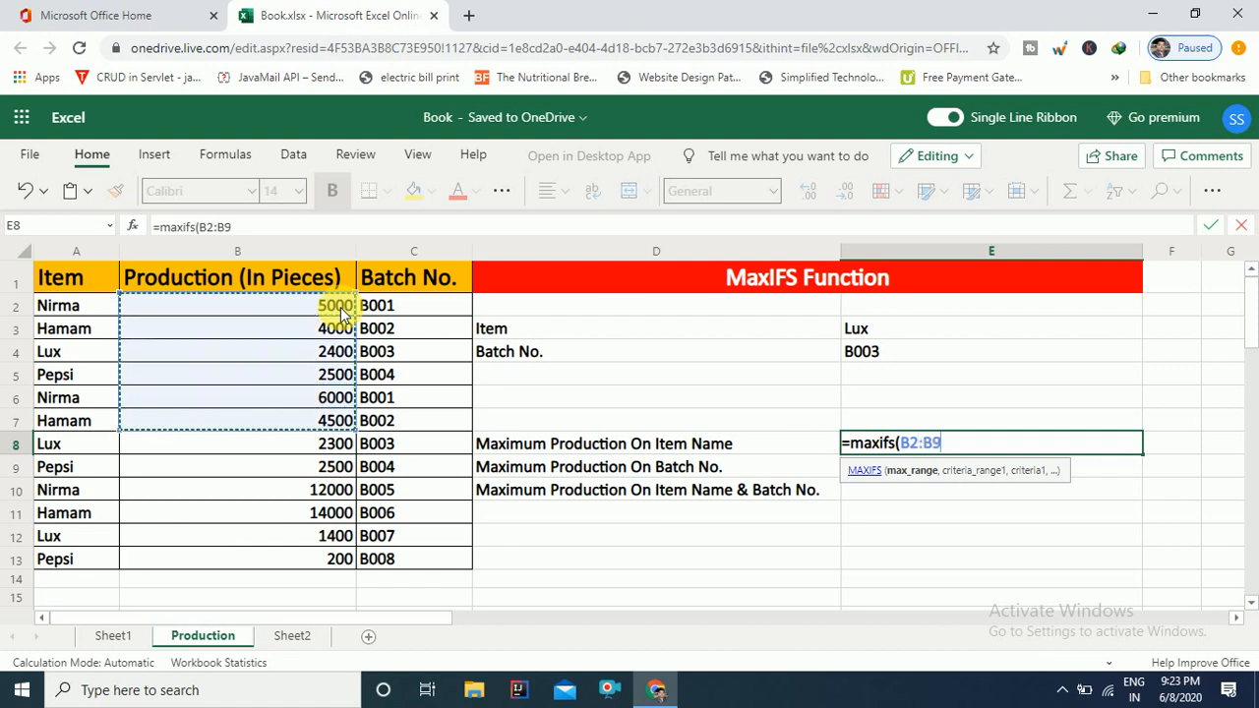
key(shift+Down)
key(shift+Down)
key(shift+Down)
key(shift+Down)
key(shift+Down)
key(shift+Down)
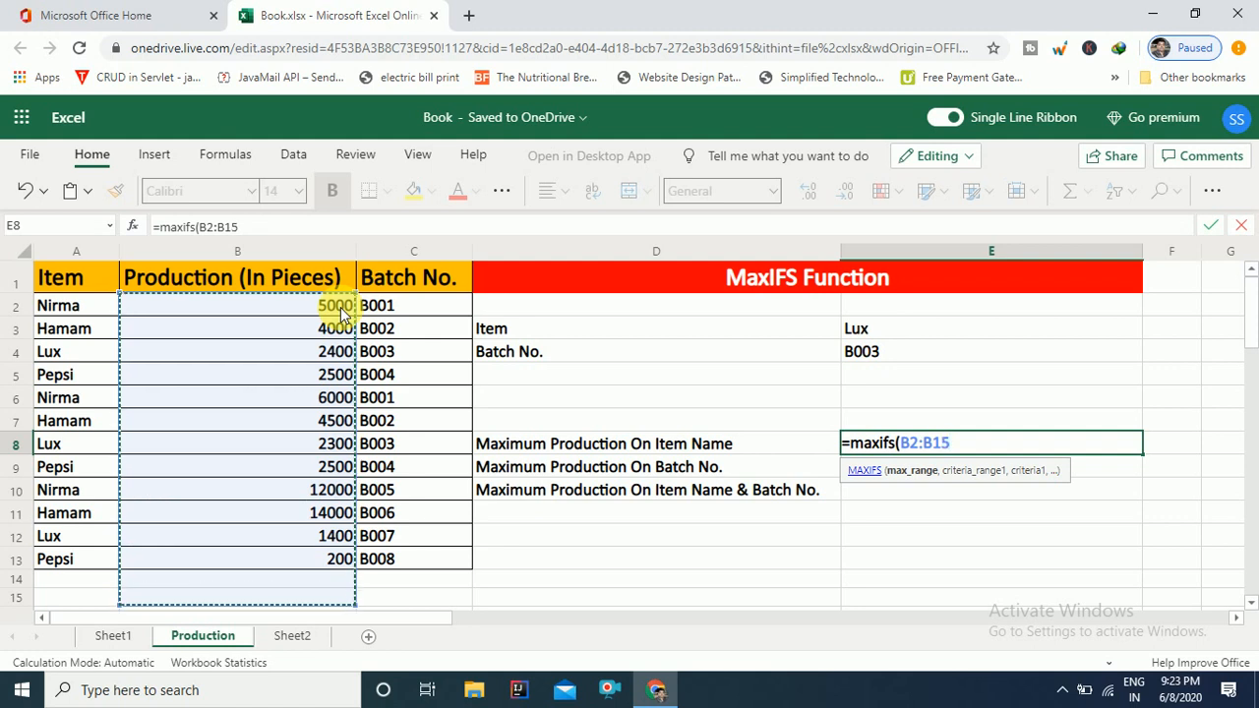
key(shift+Up)
key(shift+Up)
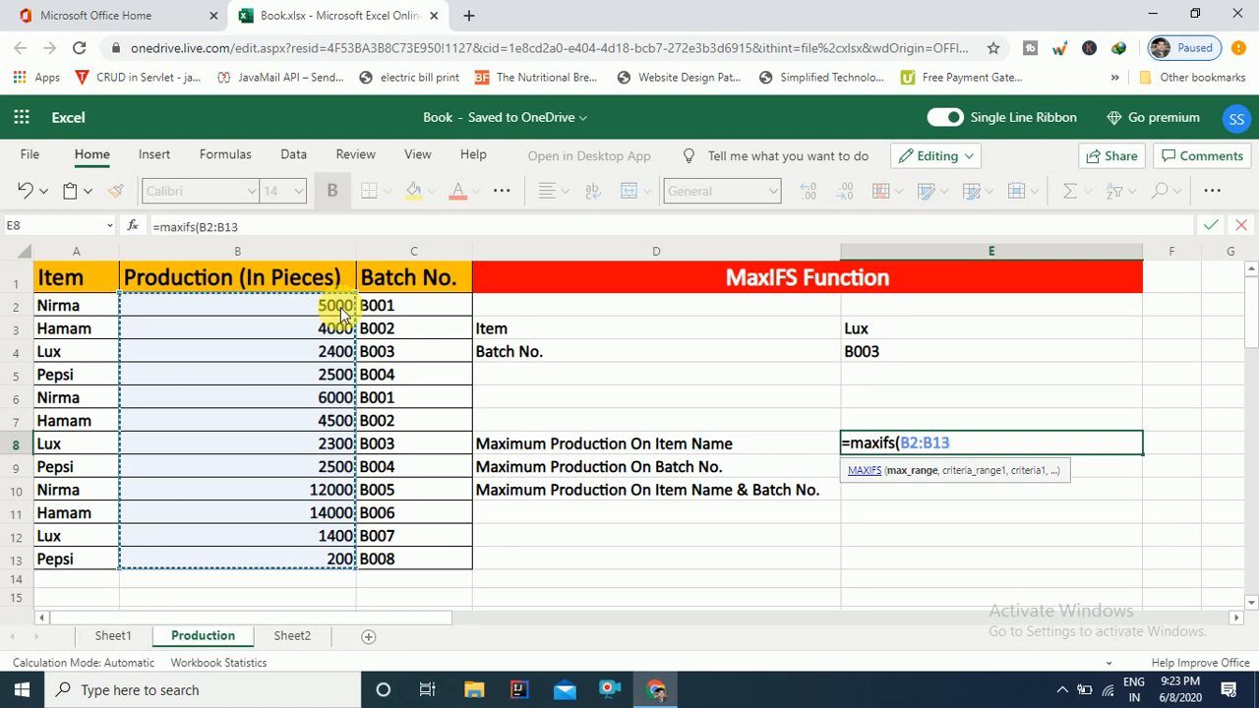
text(,)
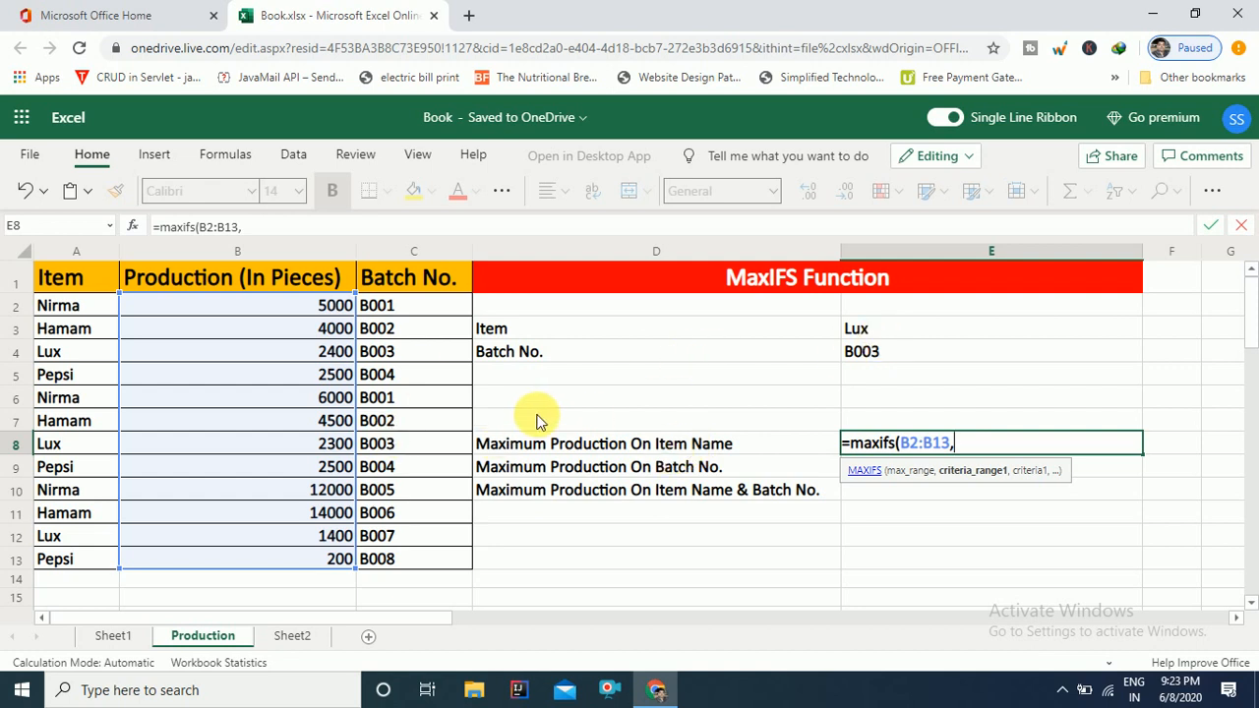
Step: Complete the MAXIFS formula in E8 with the item names A2:A13 as criteria range and E3 as criterion, and review it
click(56, 308)
text(:A6)
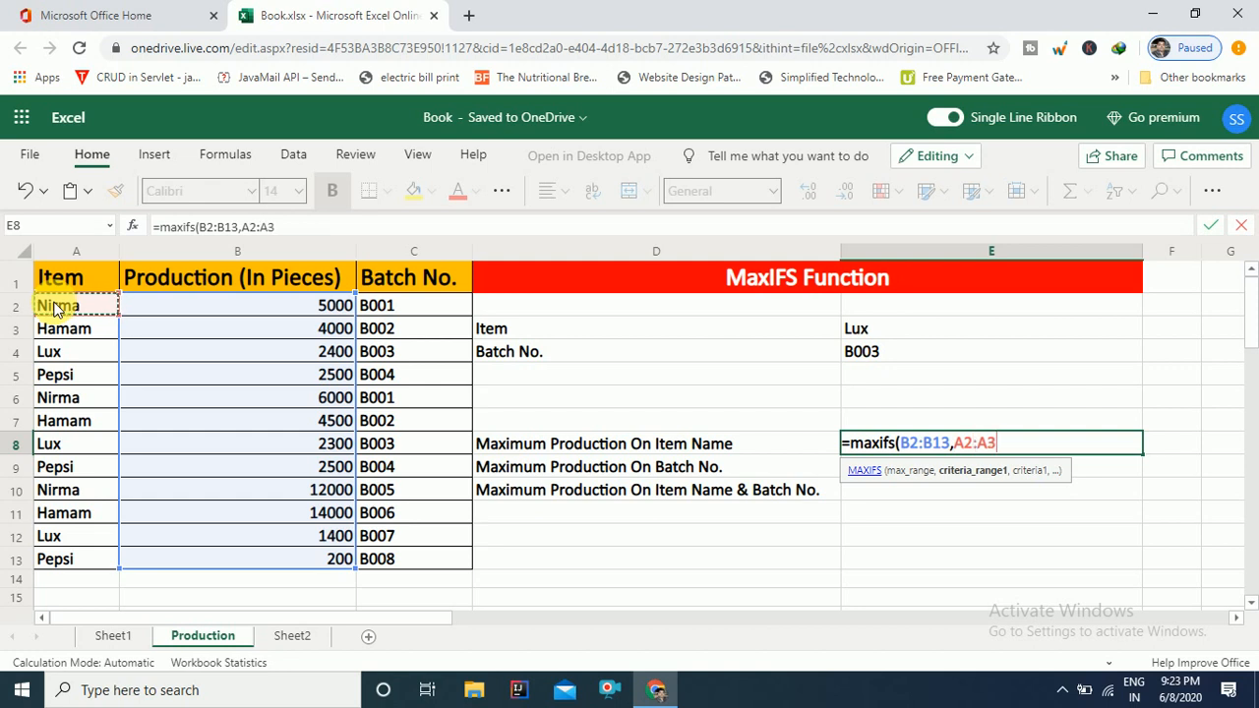
key(shift+Down)
key(shift+Down)
key(shift+Down)
key(shift+Down)
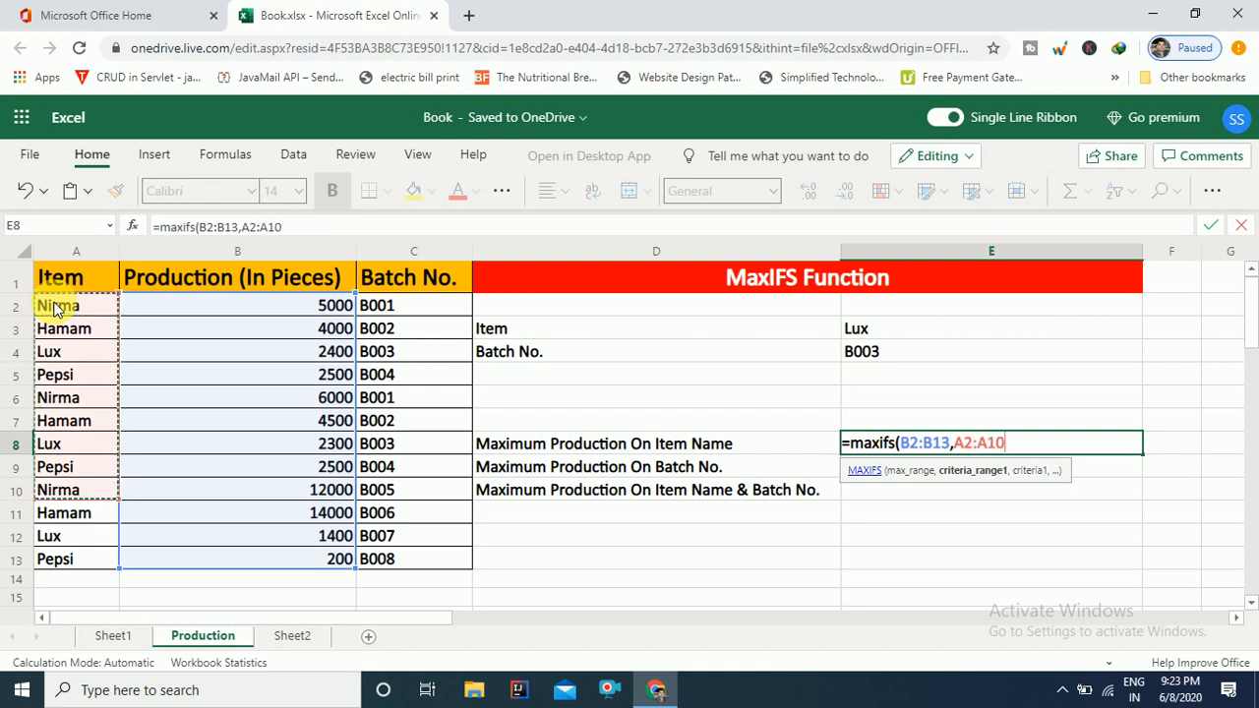
key(shift+Down)
key(shift+Down)
key(shift+Down)
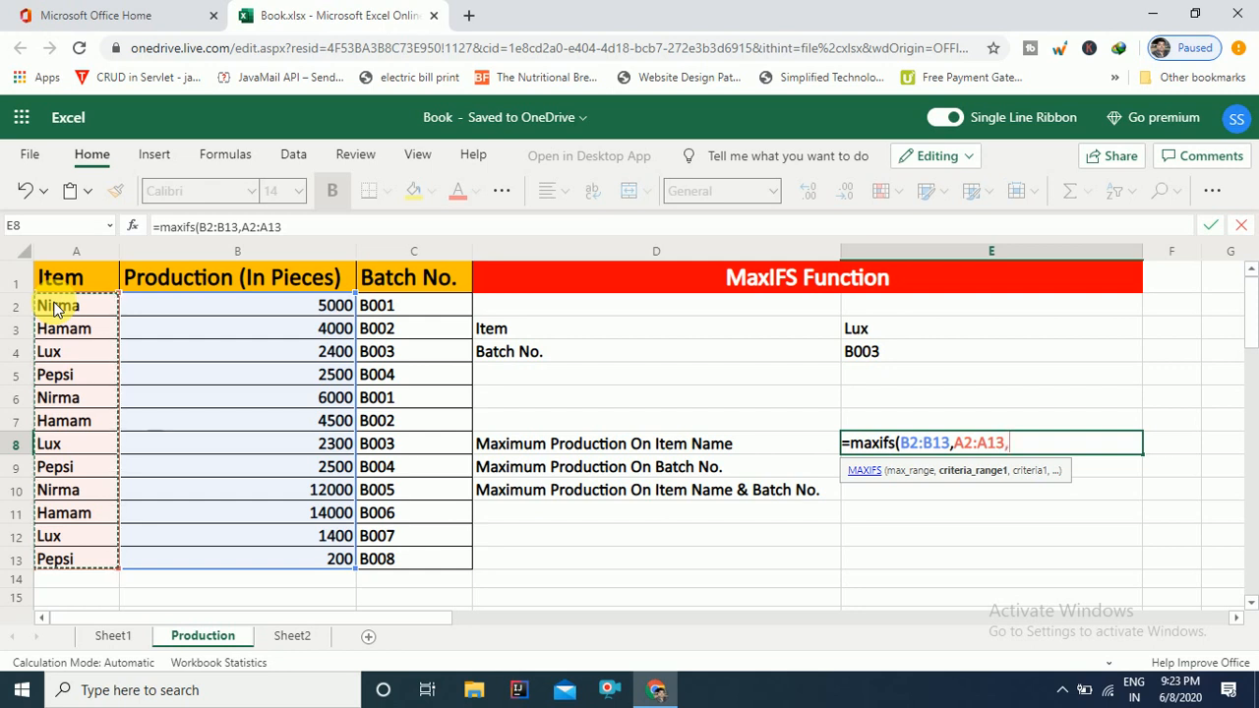
text(,)
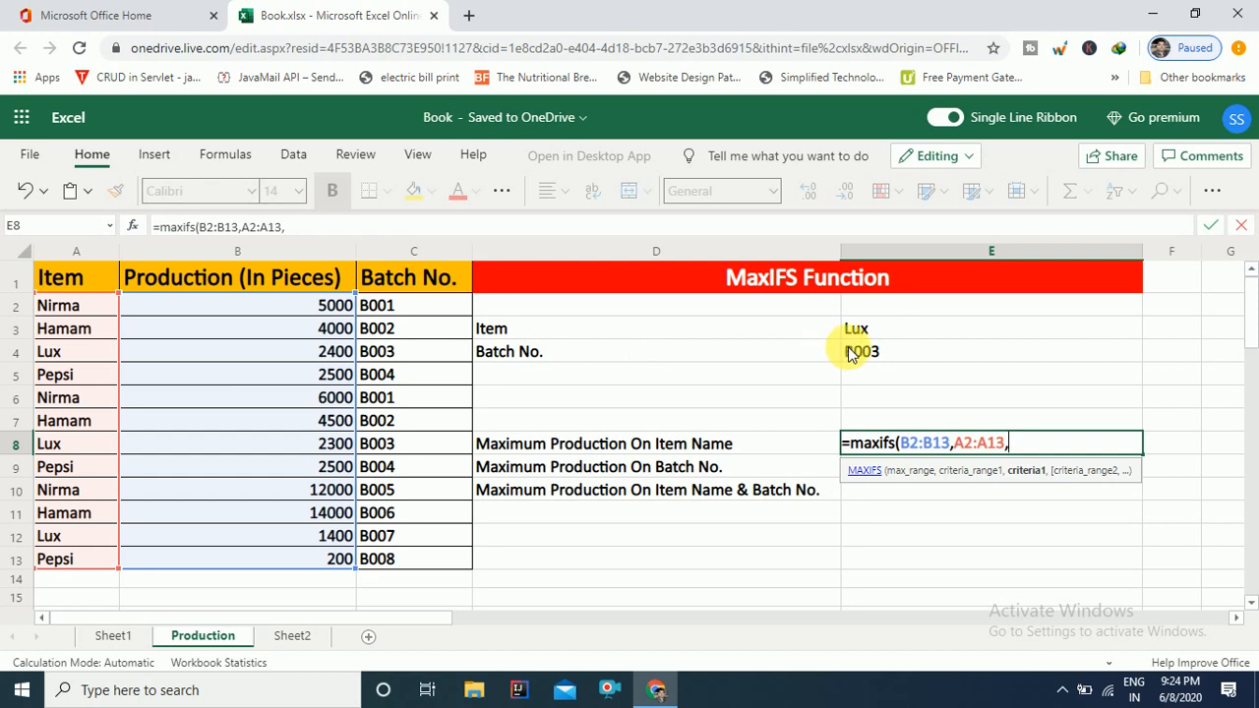
click(911, 335)
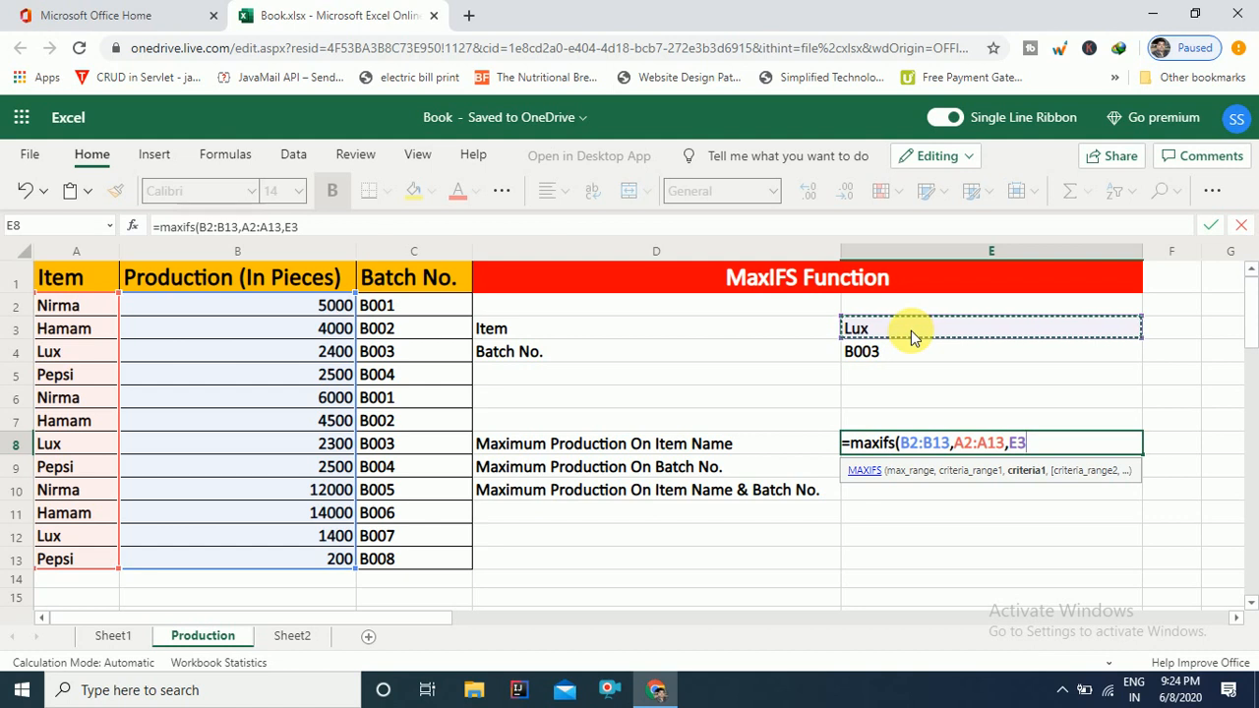
text())
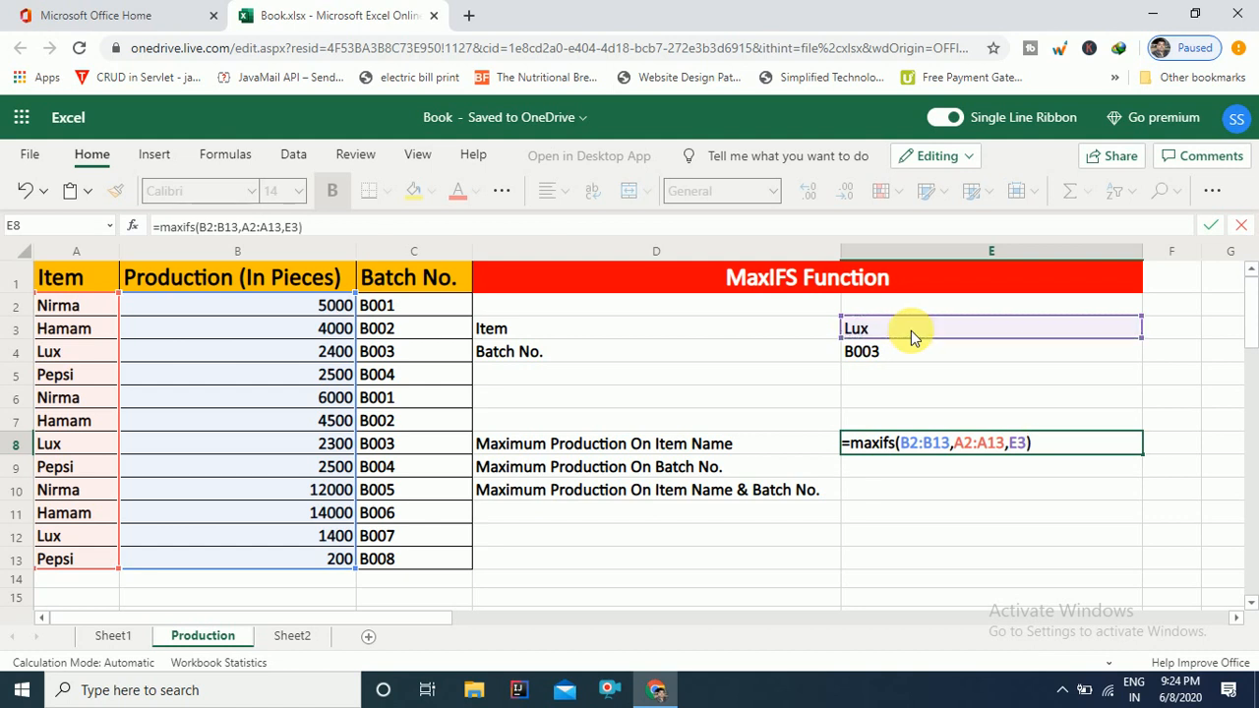
key(Return)
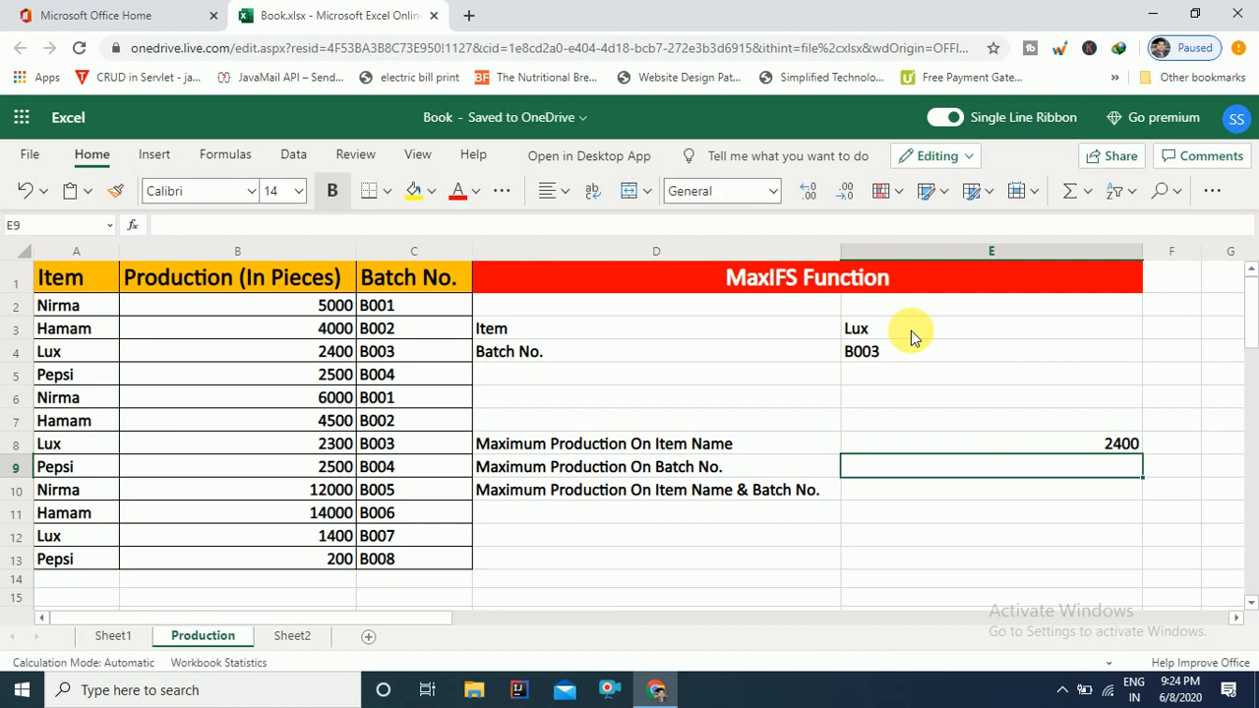
click(1082, 445)
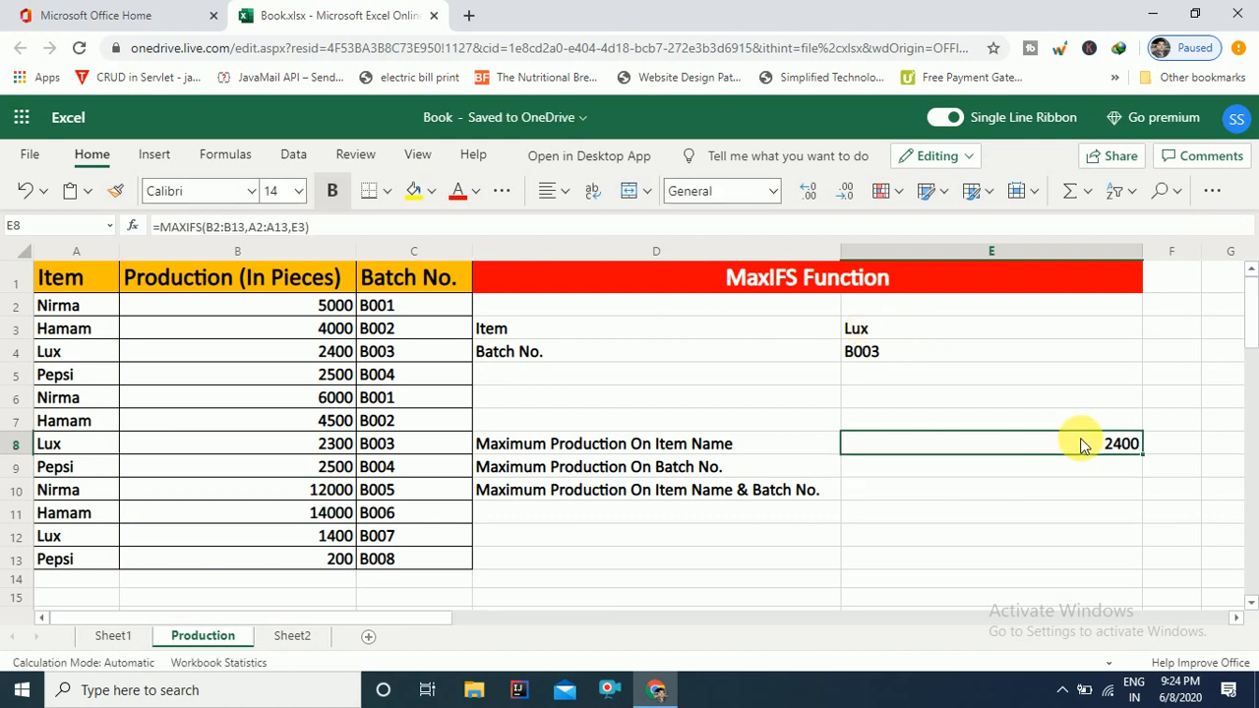
Step: Set the item criterion in E3 to Hamam and check the maximum against the Hamam production value in B11
click(941, 333)
text(H)
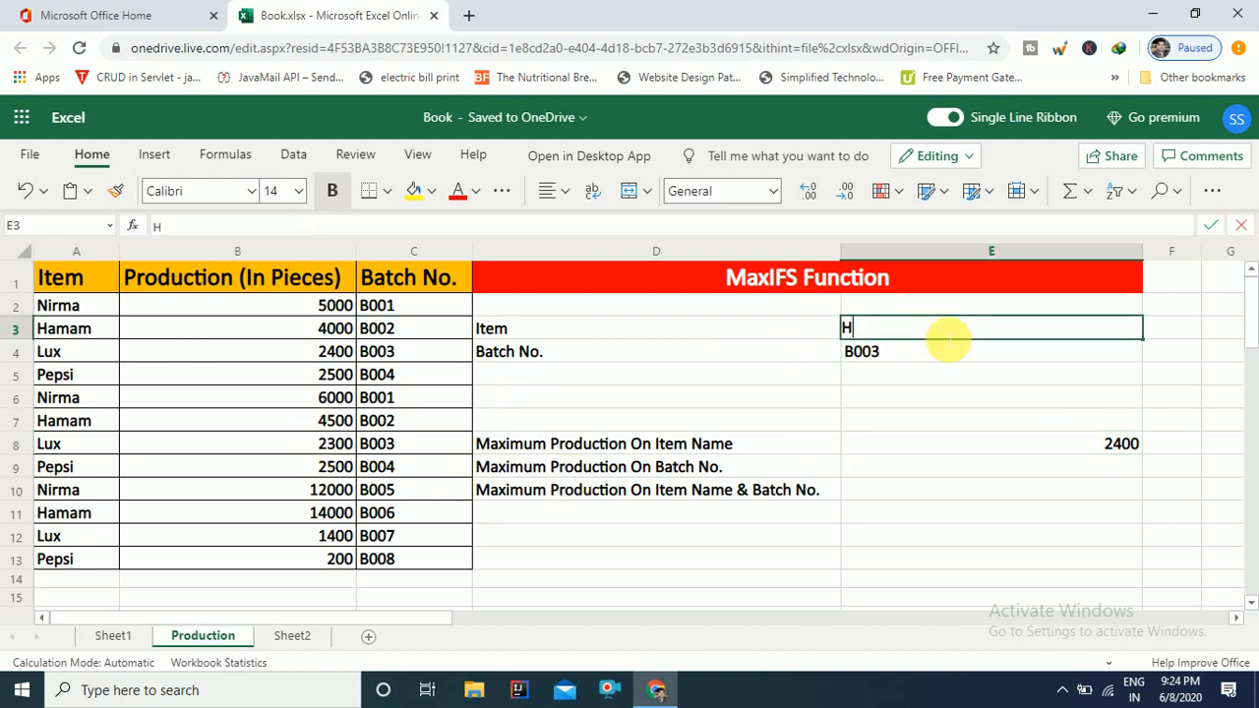
text(amam)
key(Return)
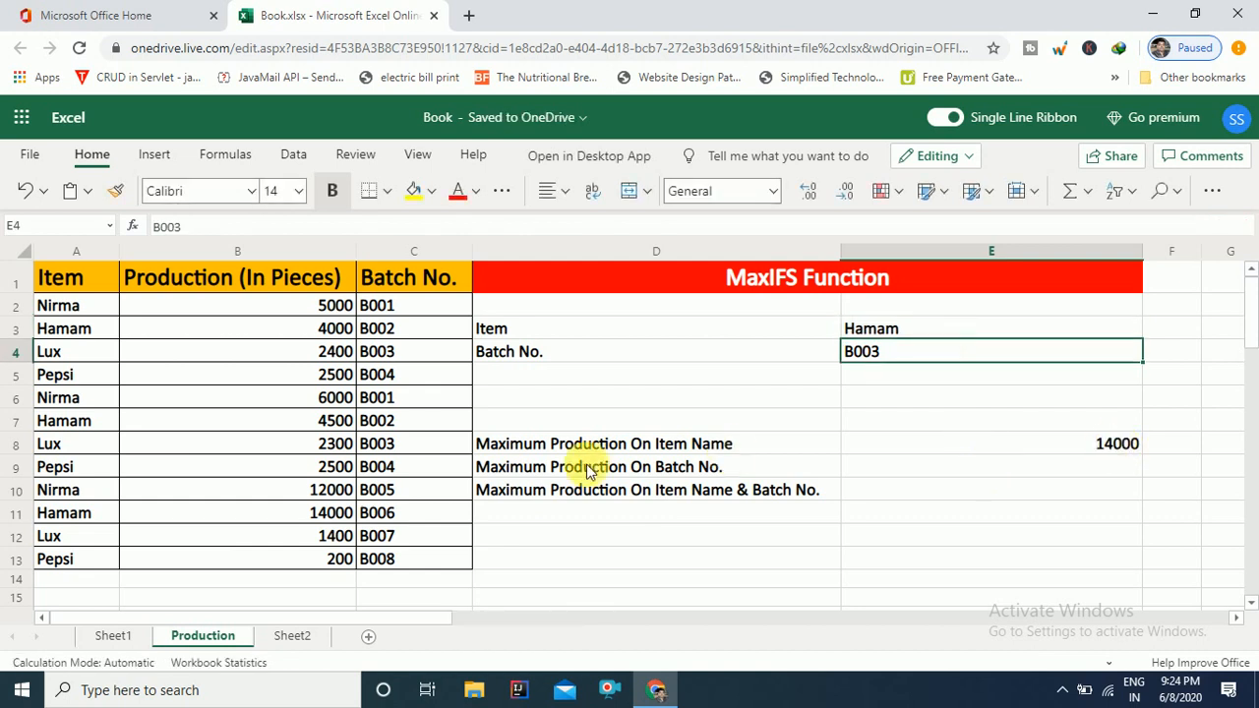
click(337, 517)
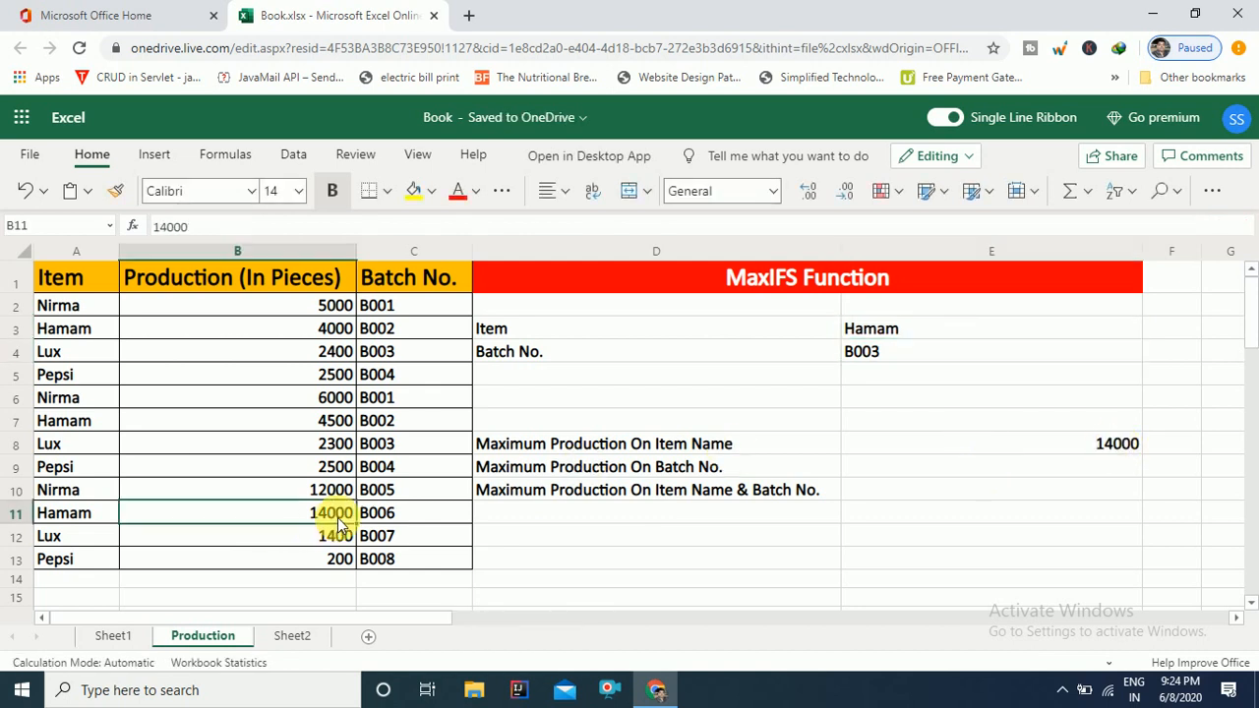
Step: Begin a MAXIFS formula in E9 for maximum production on batch number, with B2:B13 as the max range
click(963, 469)
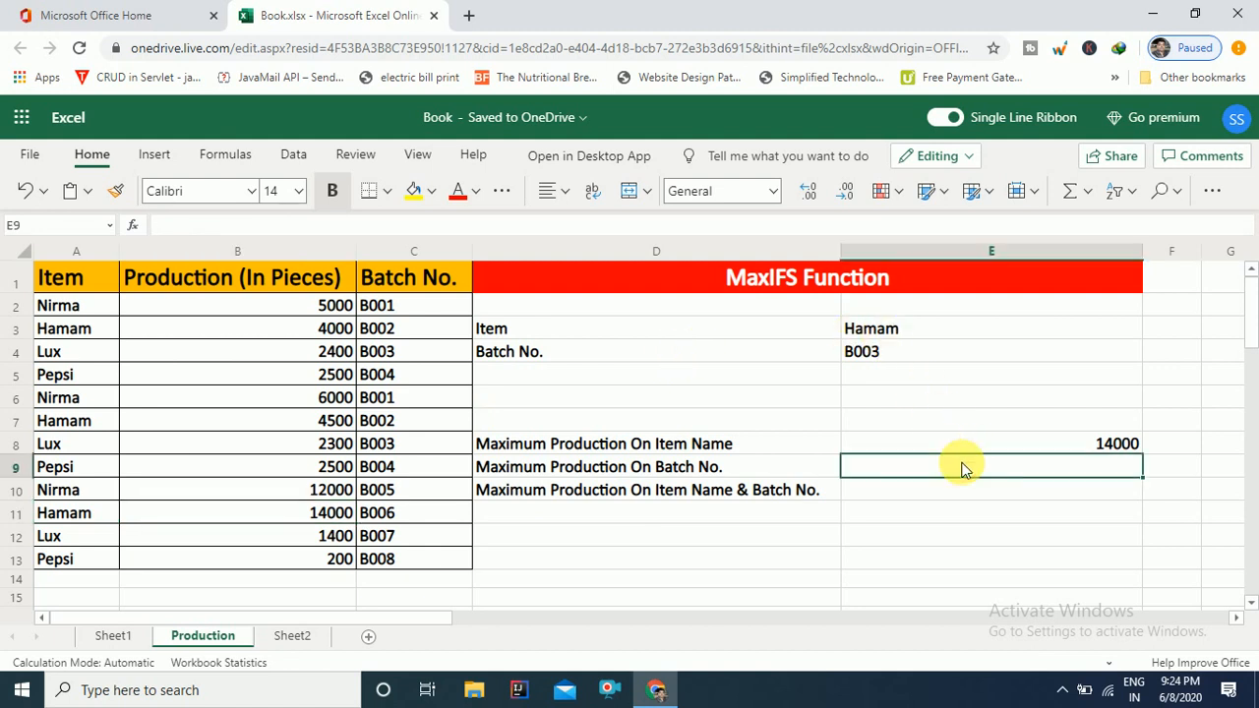
text(=)
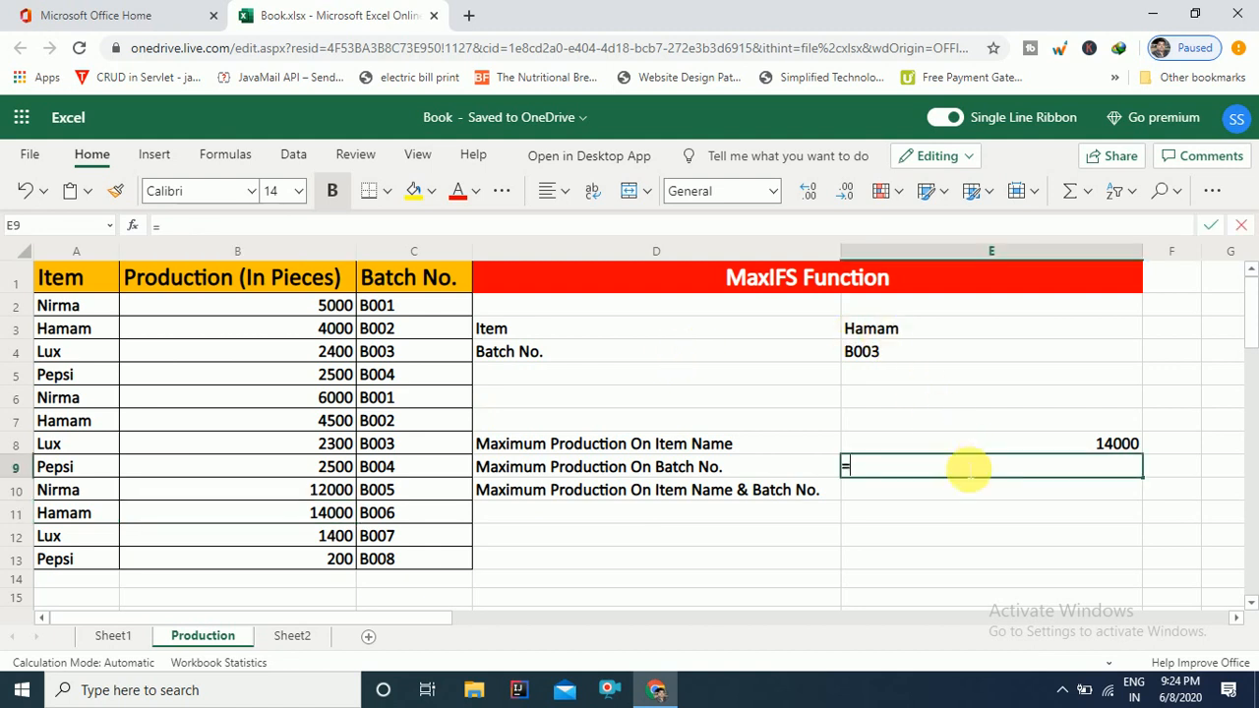
text(m)
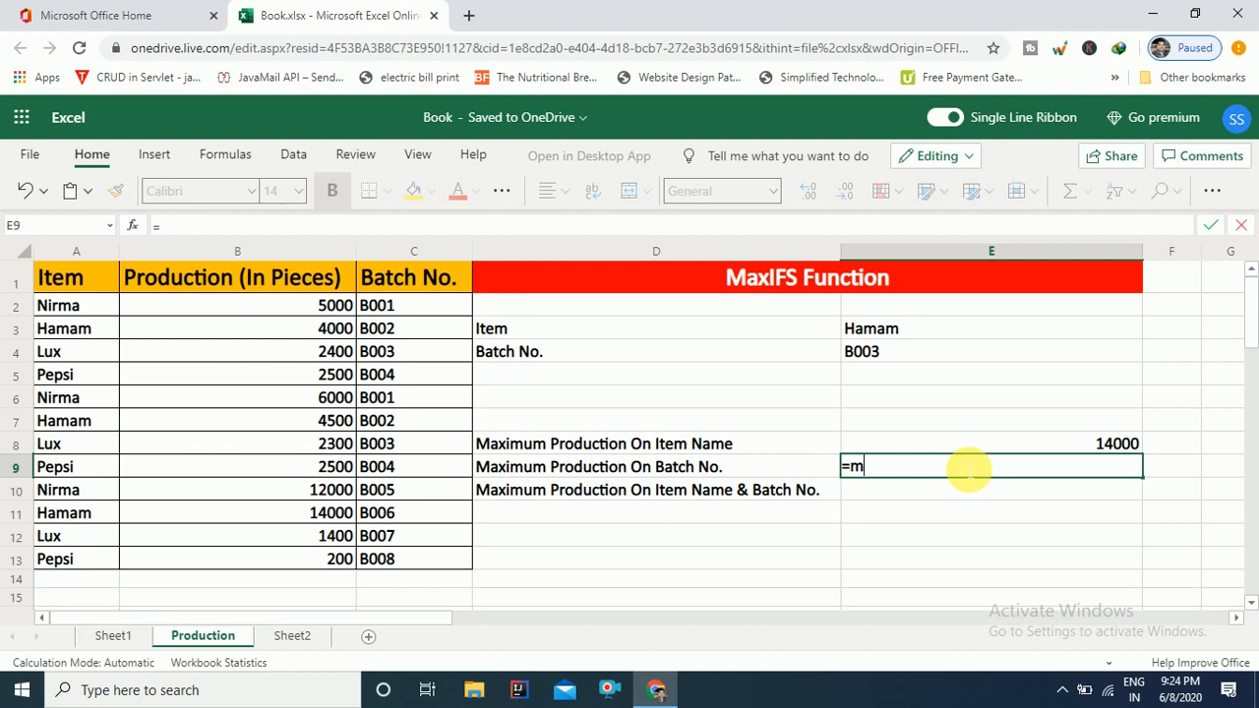
text(axifs()
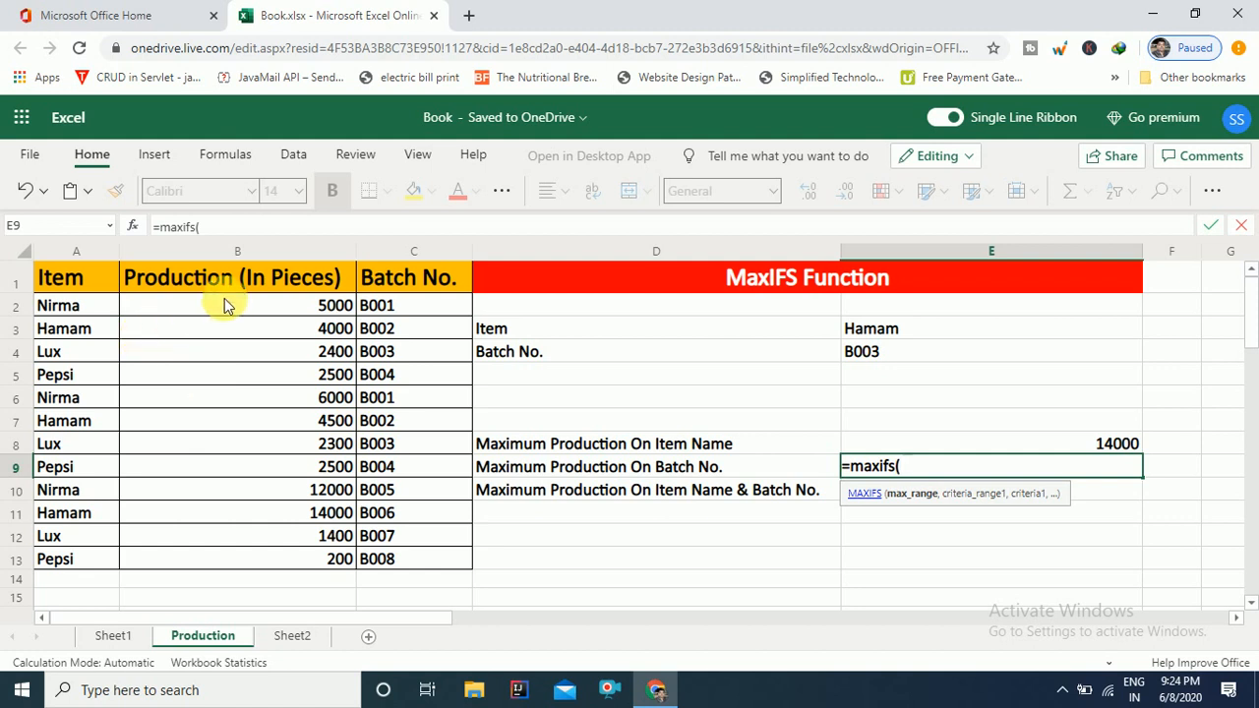
drag(229, 311, 236, 562)
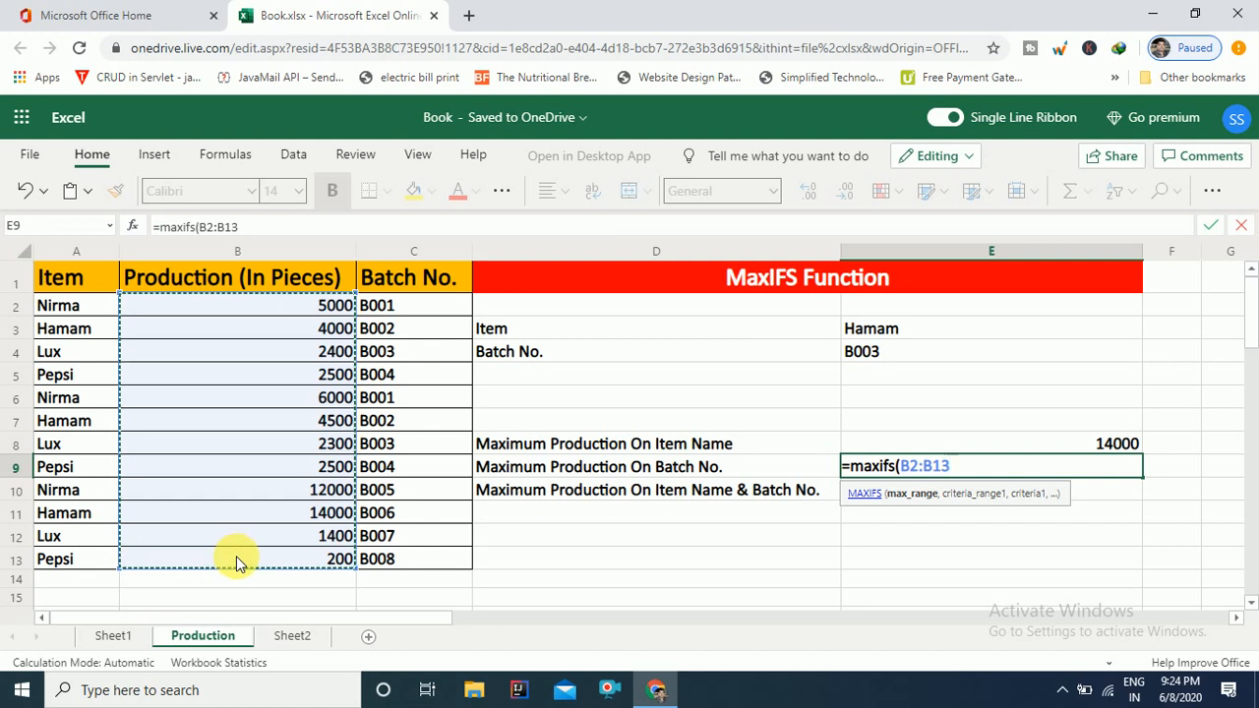
text(,)
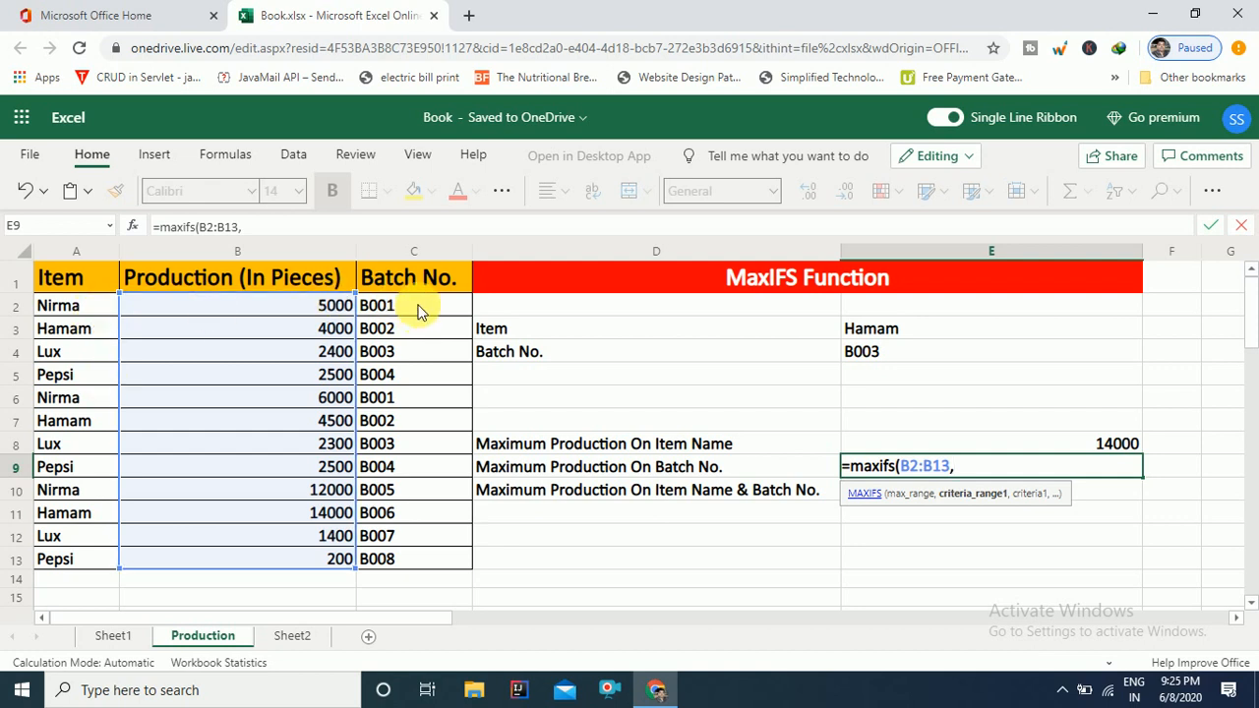
Step: Complete the MAXIFS formula in E9 with the batch numbers C2:C13 as criteria range and E4 as criterion
drag(416, 308, 417, 332)
drag(416, 388, 398, 561)
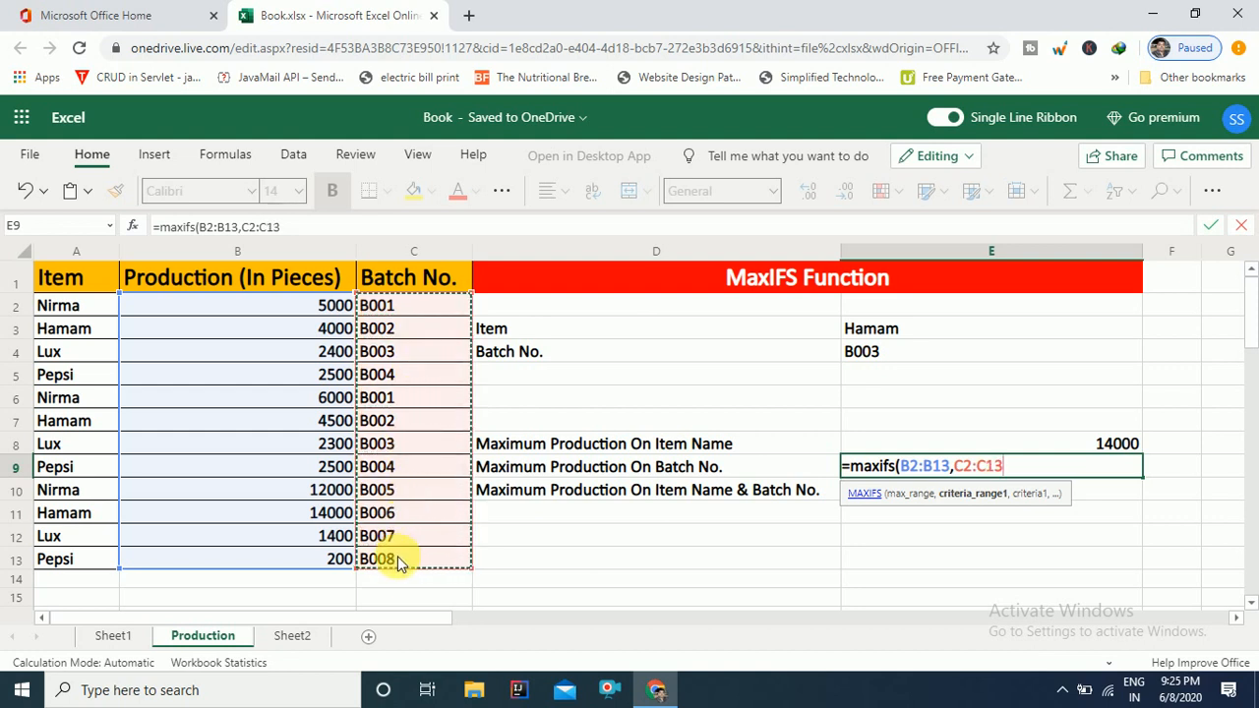
text(,)
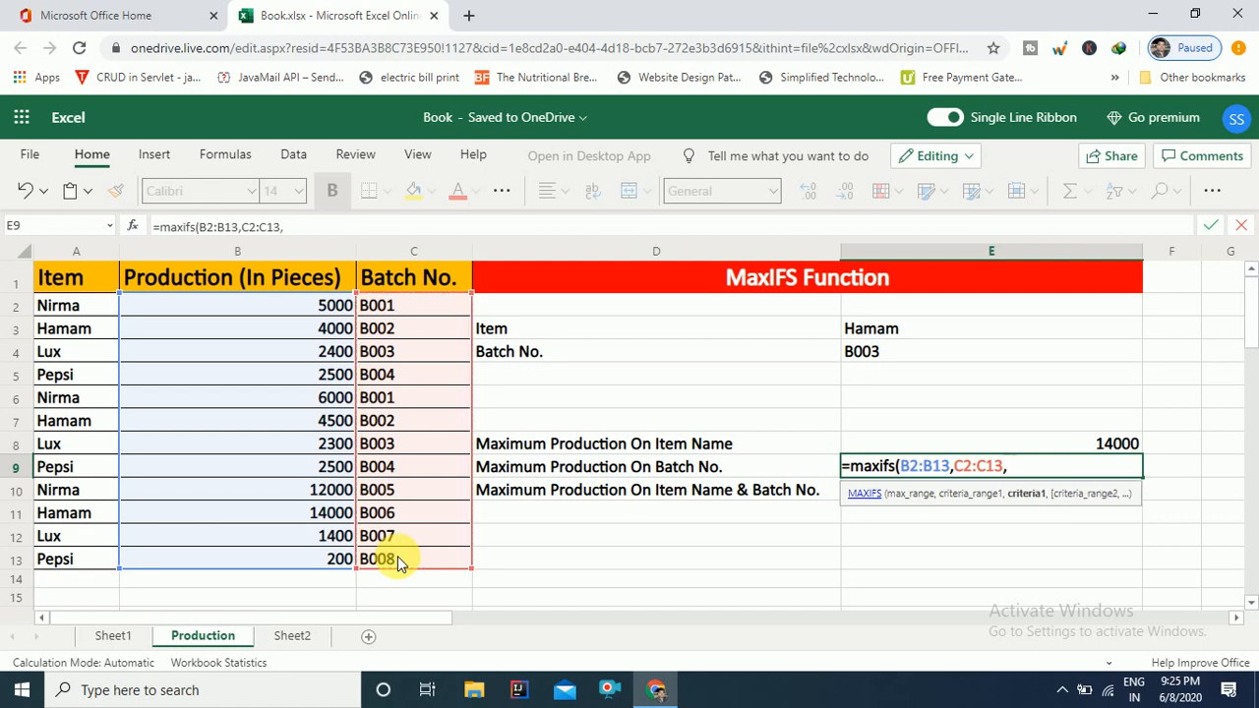
click(913, 354)
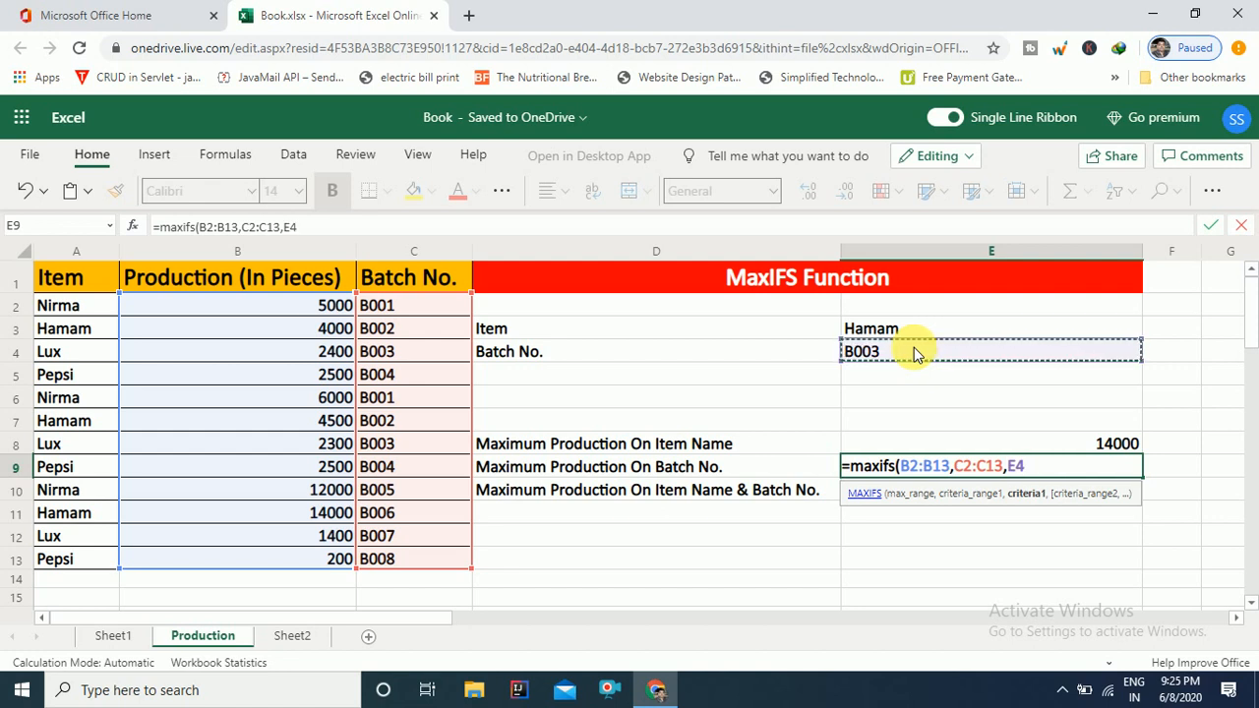
text())
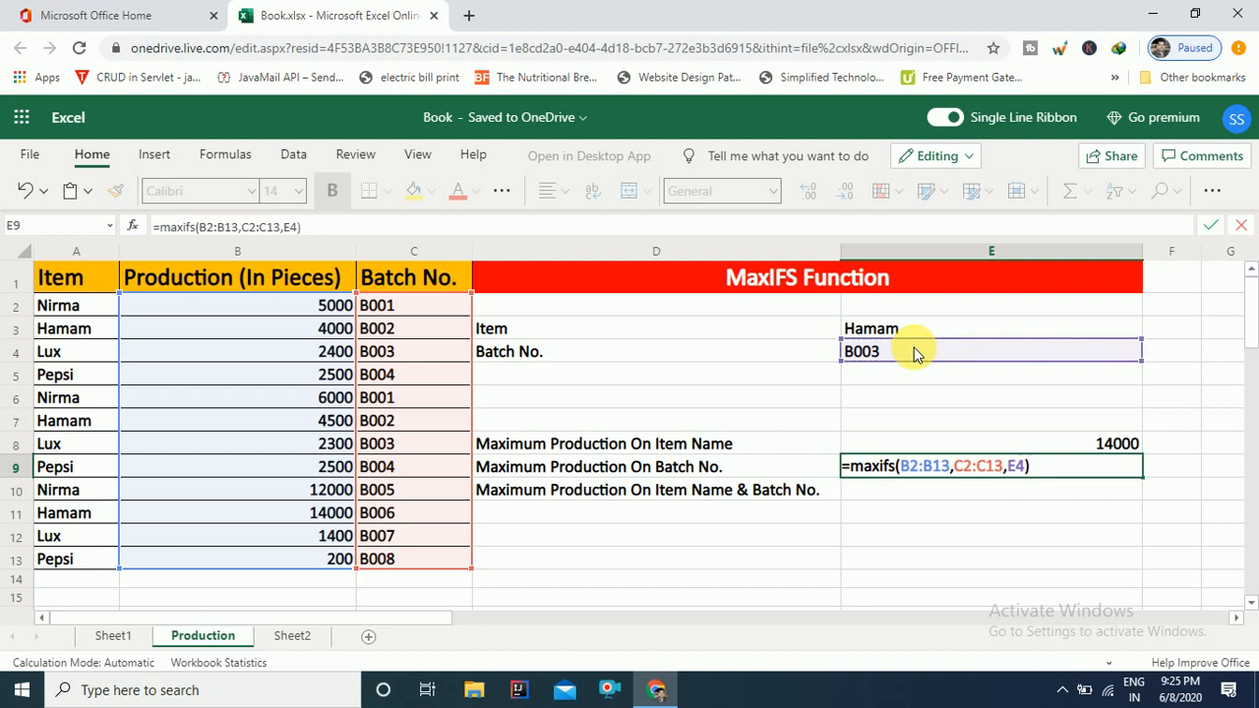
key(Return)
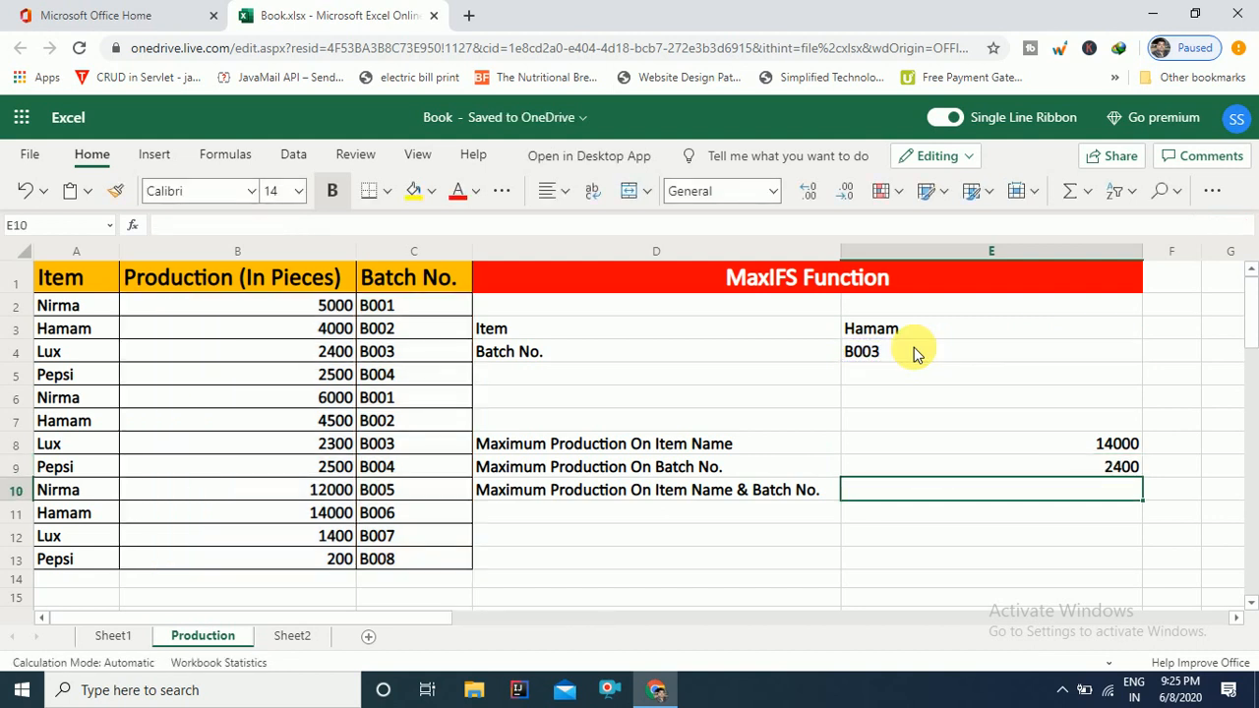
Step: Test the batch number maximum by setting the criterion in E4 to B007 and after that to B010
click(913, 351)
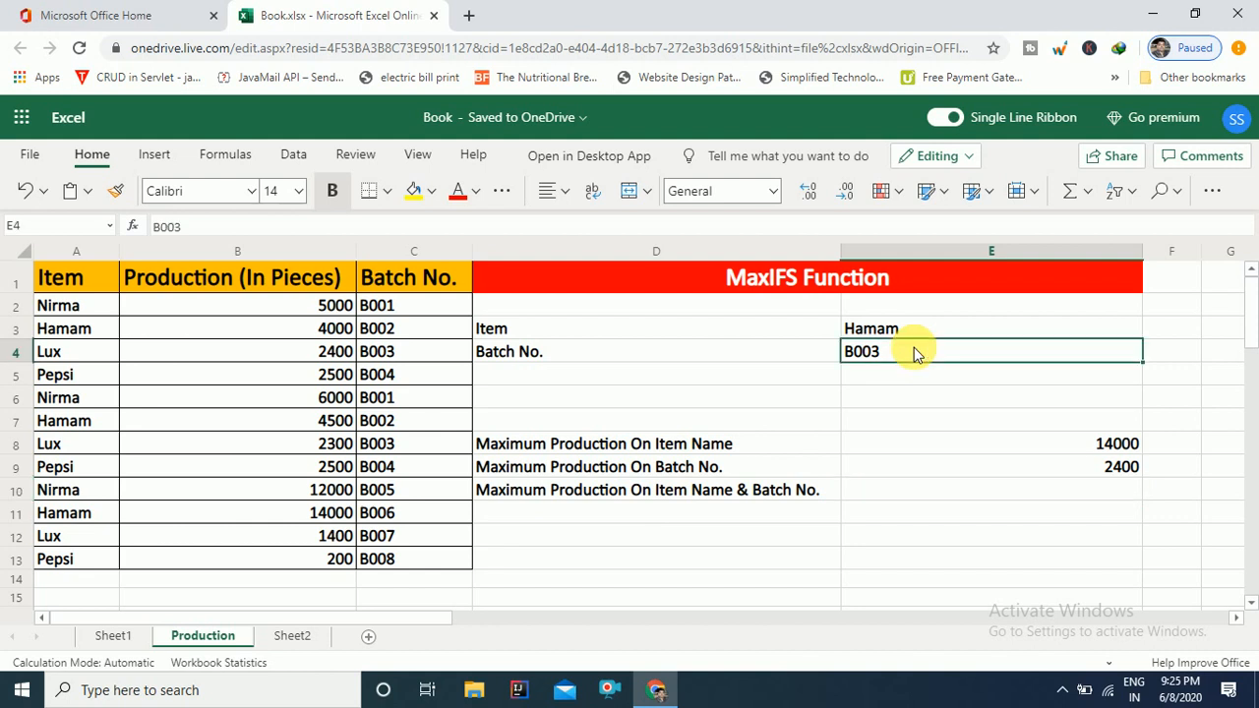
text(B00)
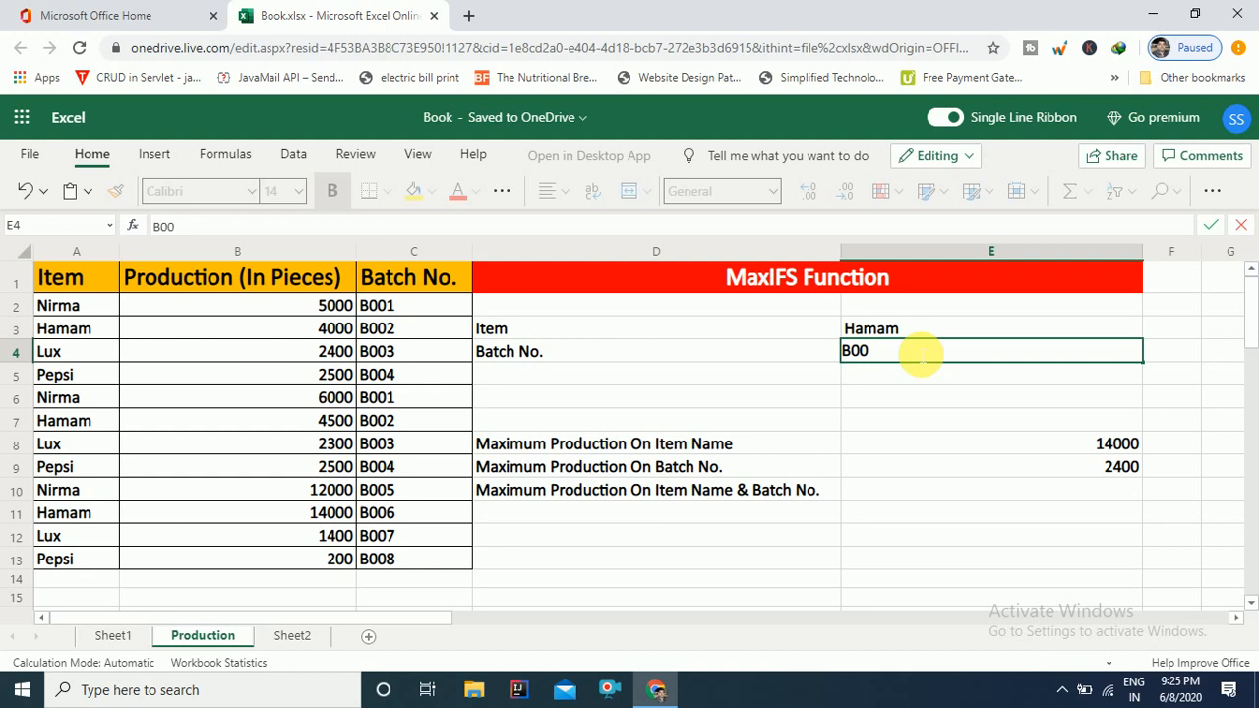
text(7)
key(Return)
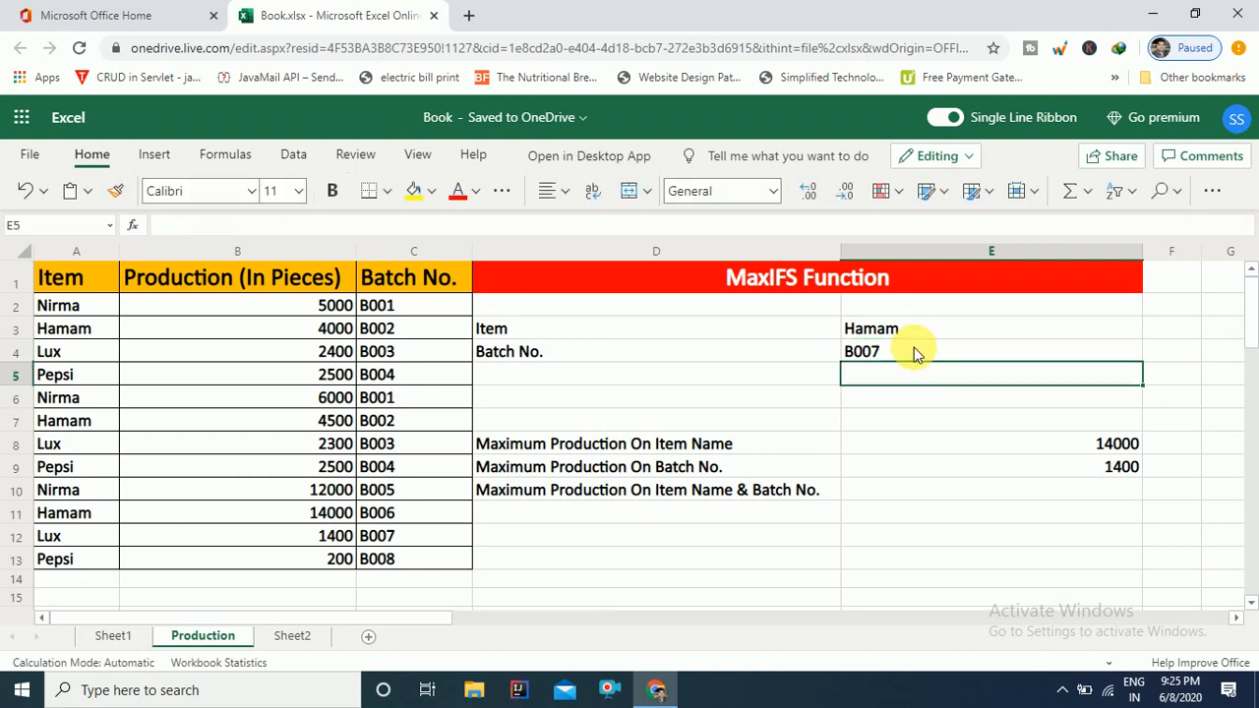
click(914, 349)
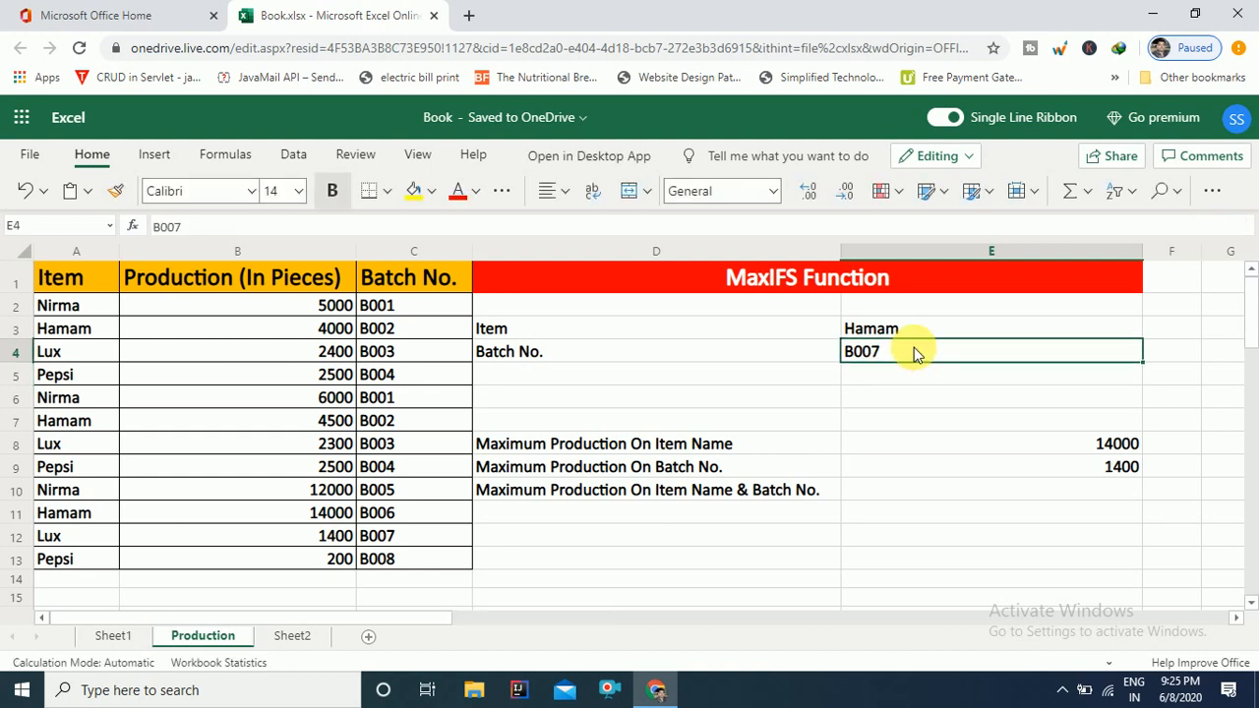
text(B)
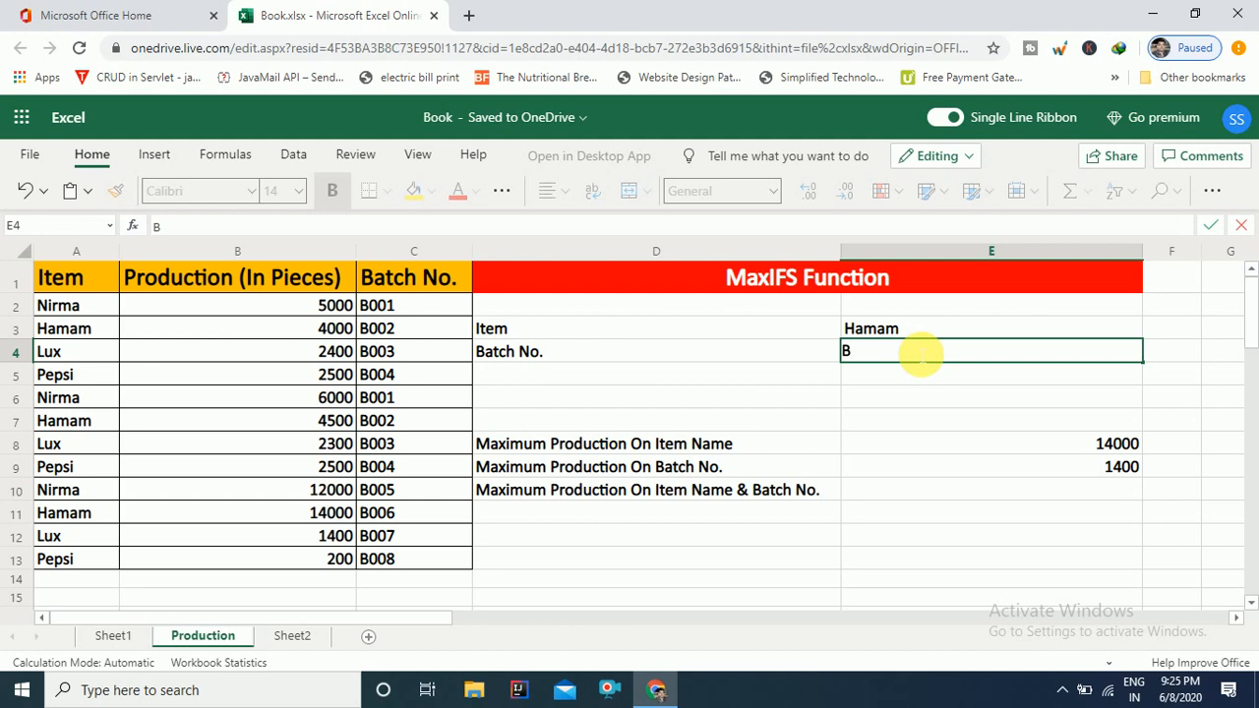
text(010)
key(Return)
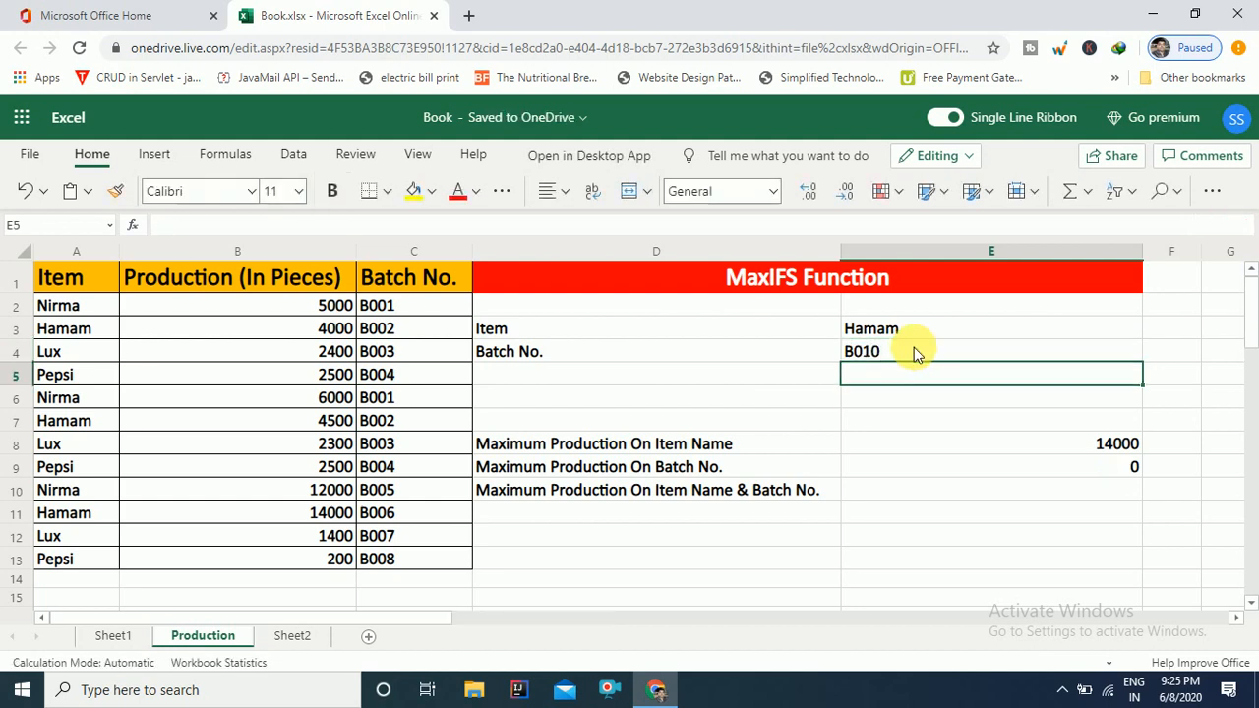
Step: Set the batch number criterion in E4 to B001
click(914, 349)
text(B001)
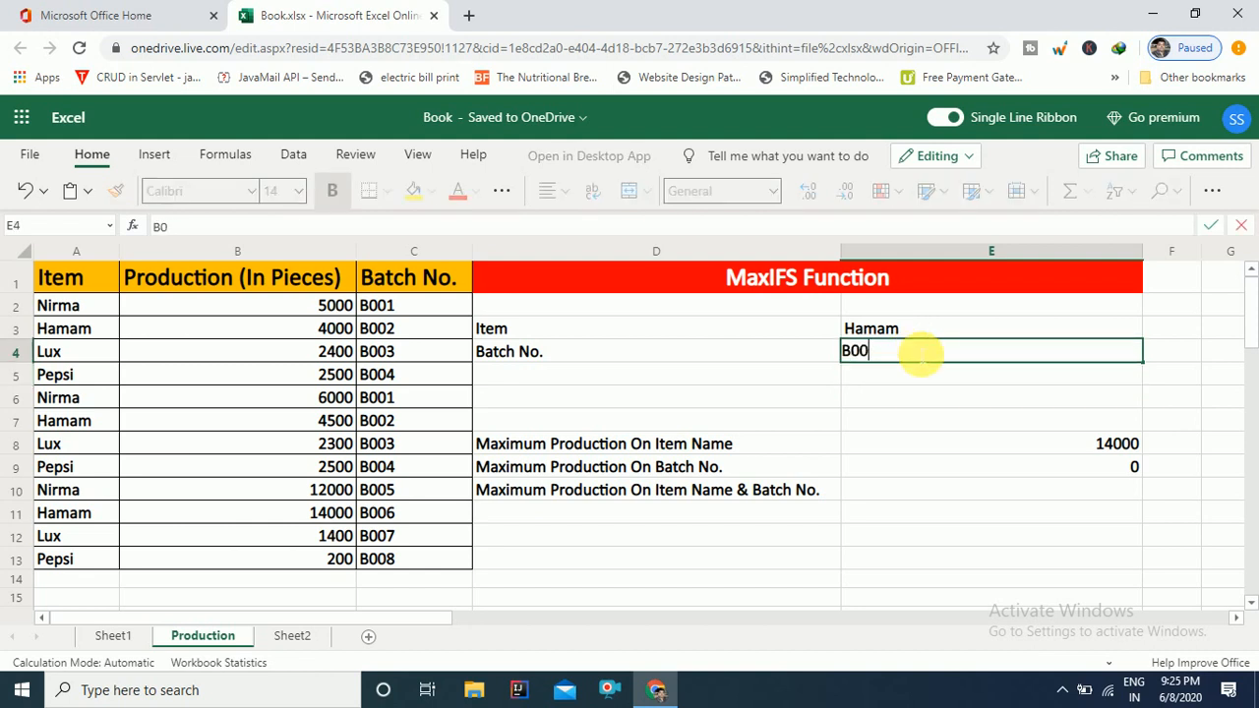
key(Return)
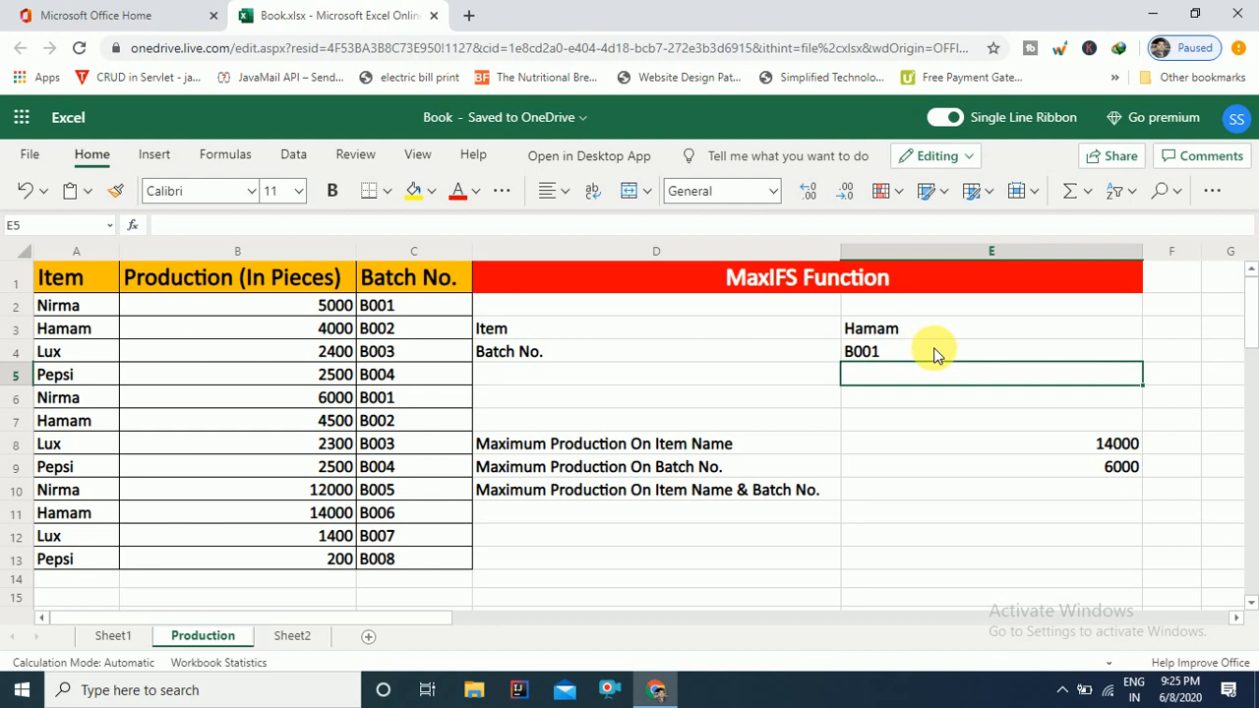
Step: Begin a MAXIFS formula in E10 with max range B2:B13 and, as first condition, item names A2:A13 matched to E3
click(993, 489)
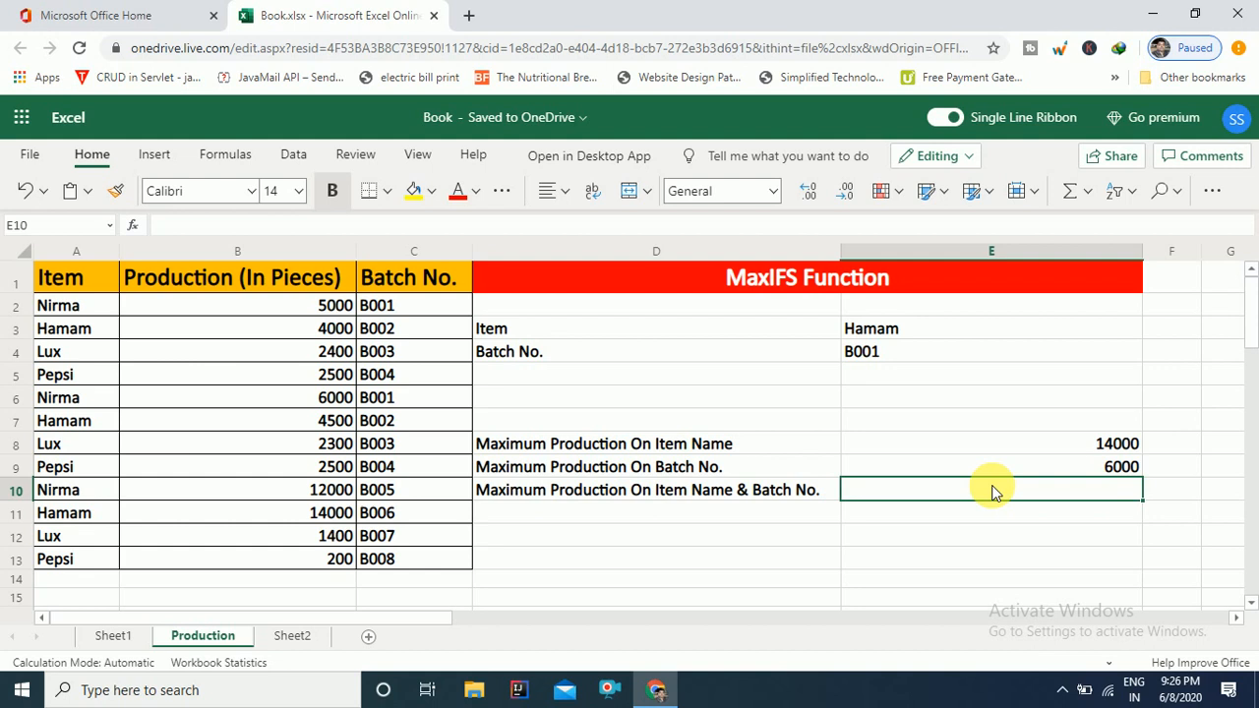
text(=maxi)
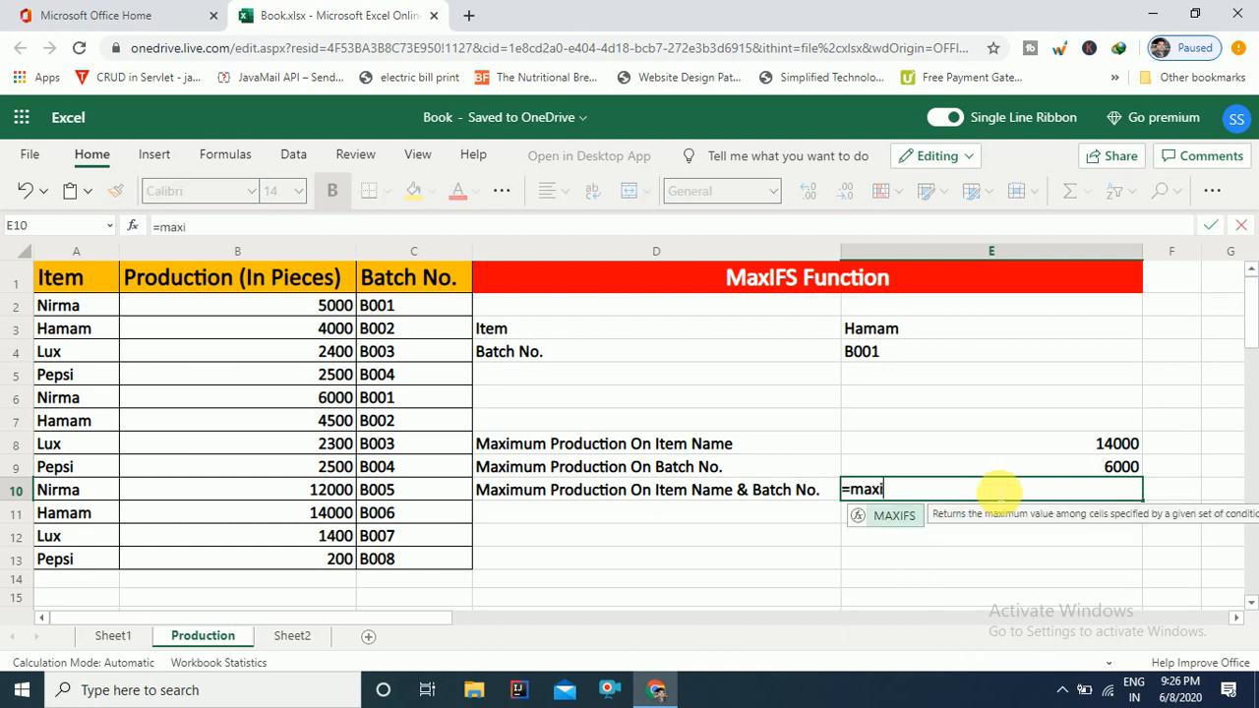
text(fs()
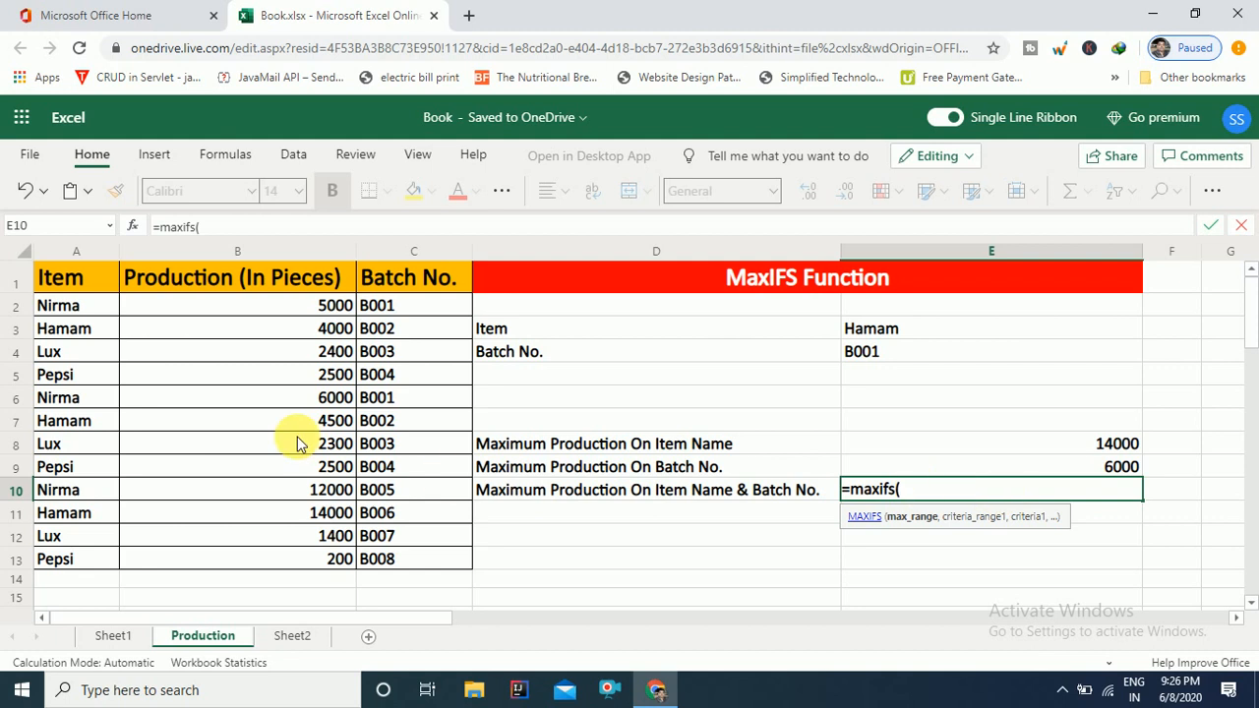
drag(315, 310, 330, 559)
text(,)
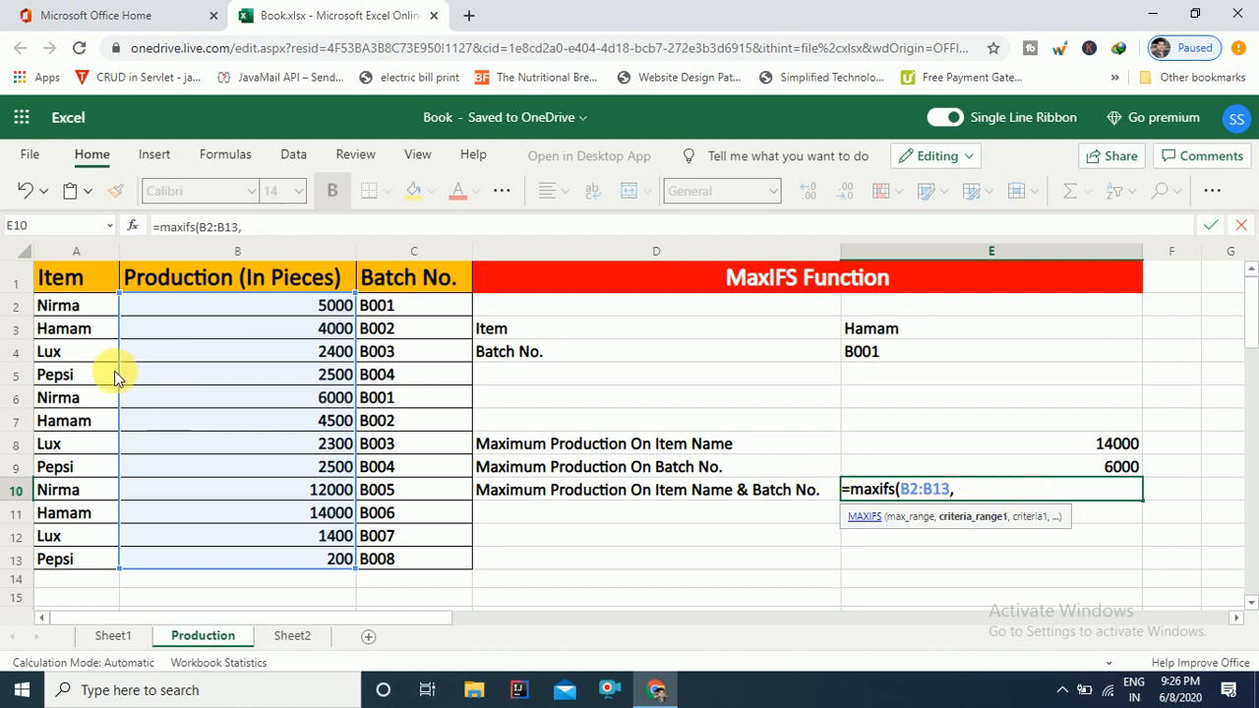
drag(89, 307, 89, 558)
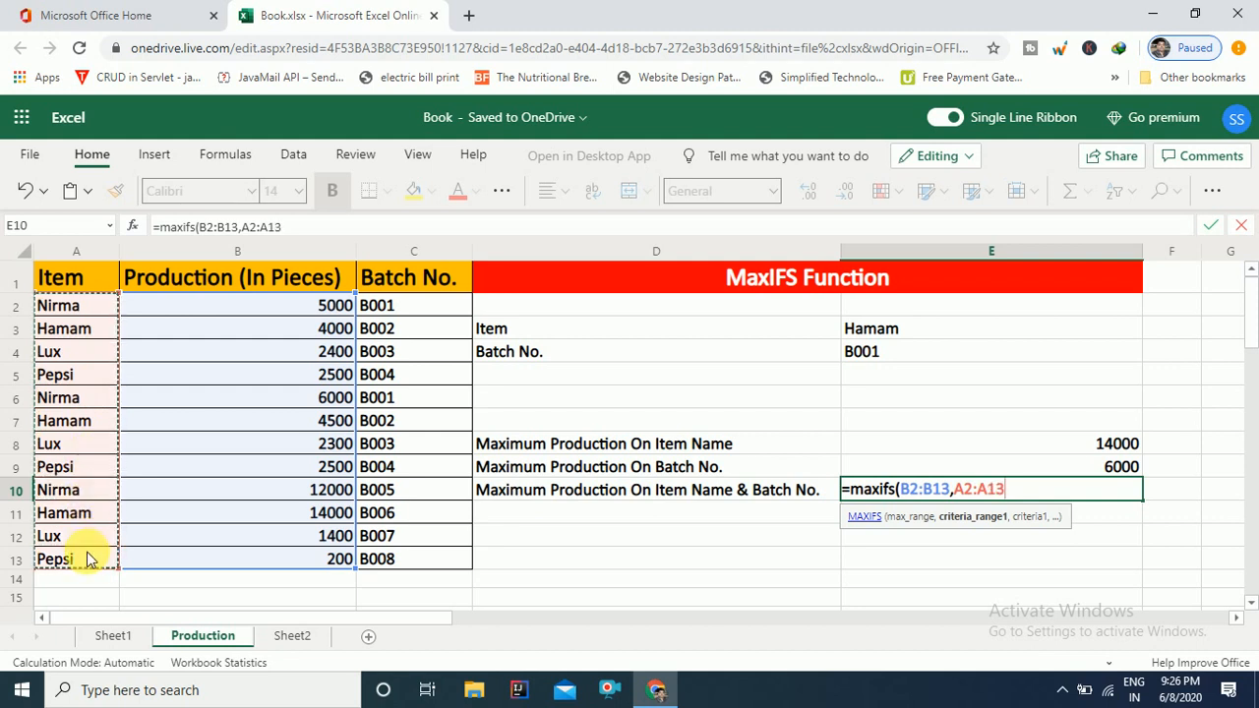
text(,)
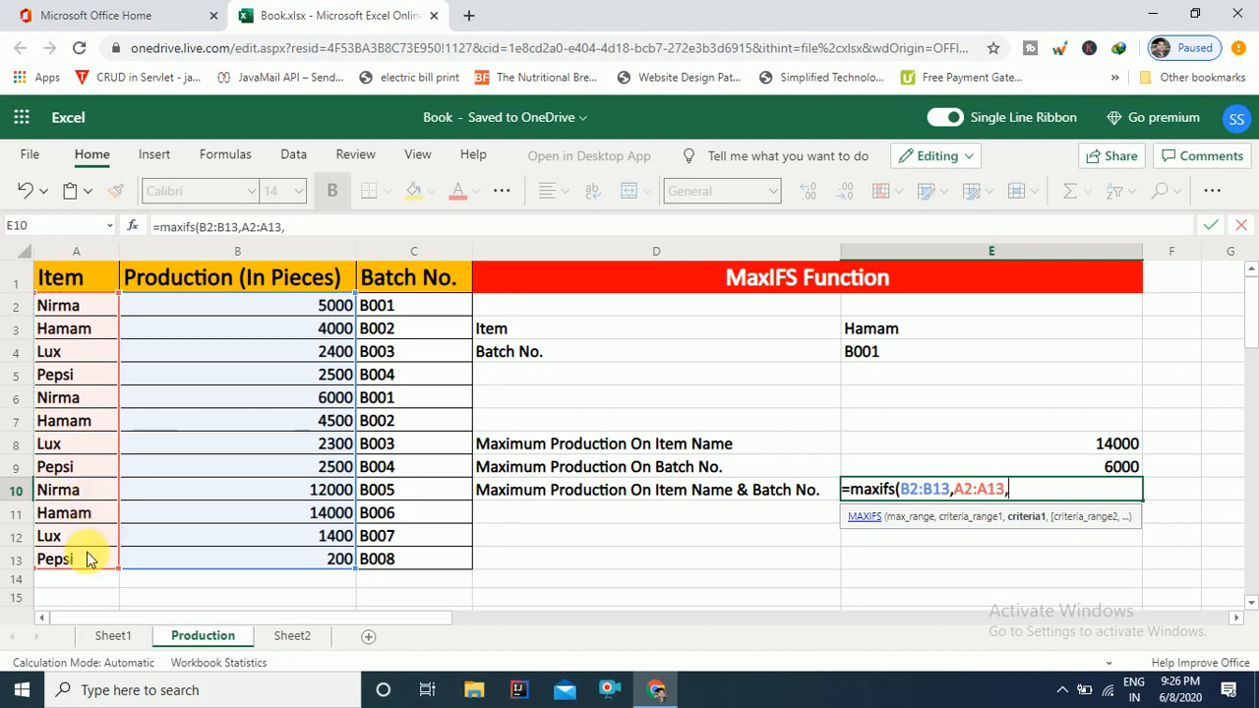
click(906, 332)
text(,)
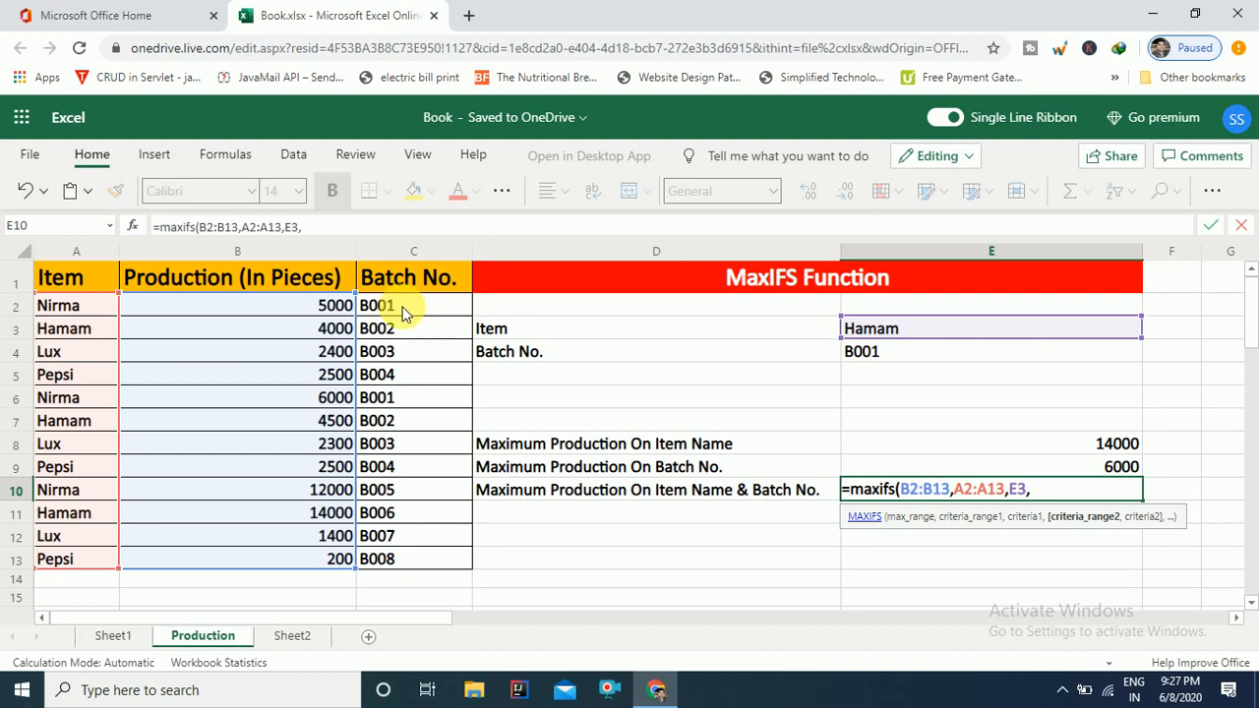
Step: Complete the MAXIFS formula in E10 with the batch numbers C2:C13 as second criteria range and E4 as its criterion
drag(402, 309, 388, 558)
text(,)
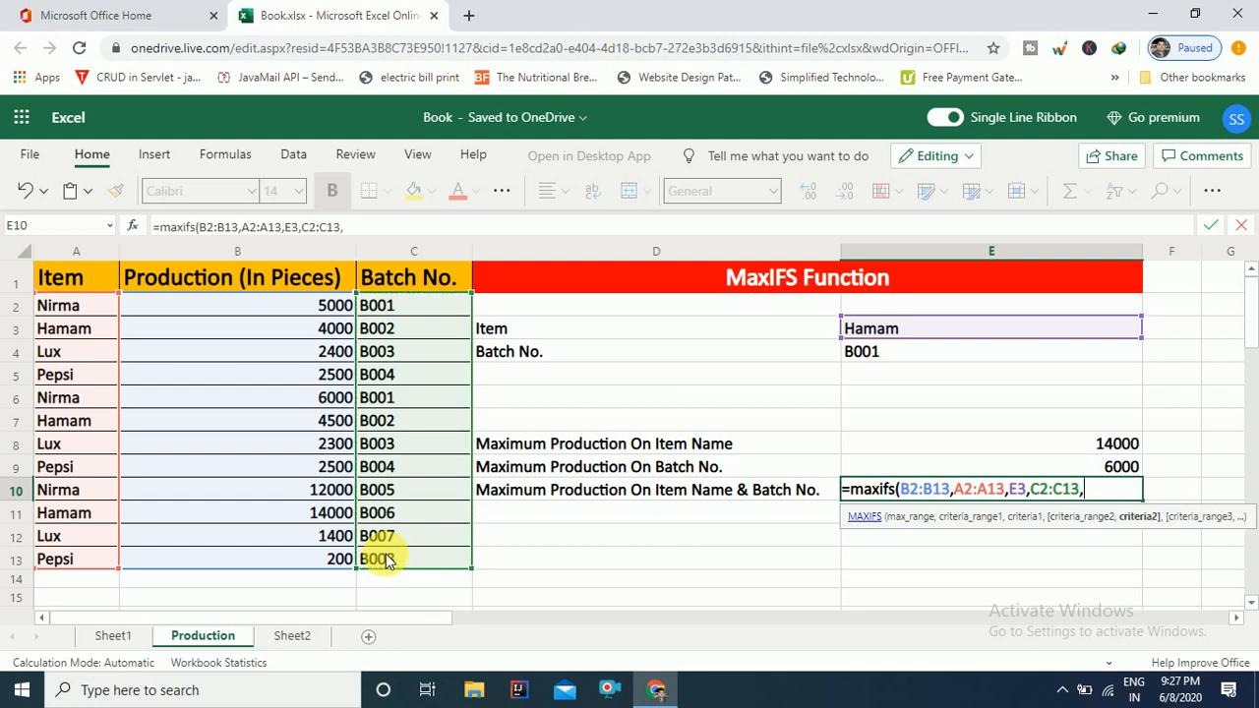
click(915, 356)
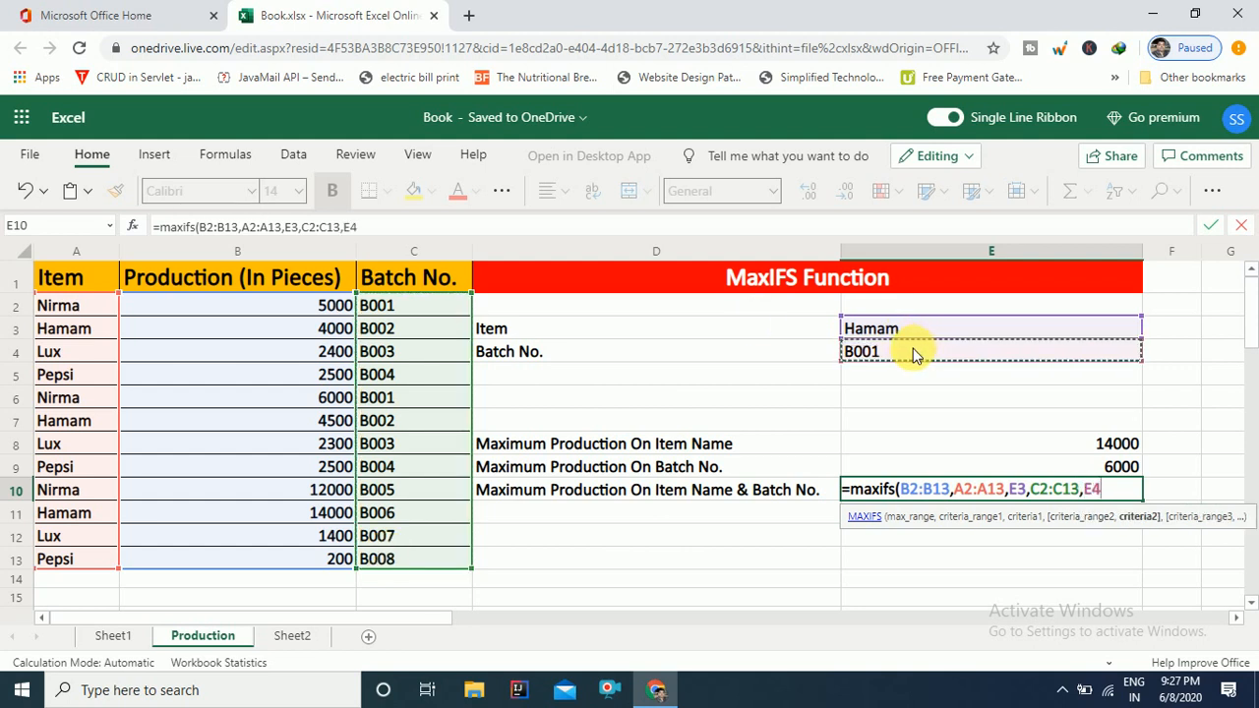
text())
key(Return)
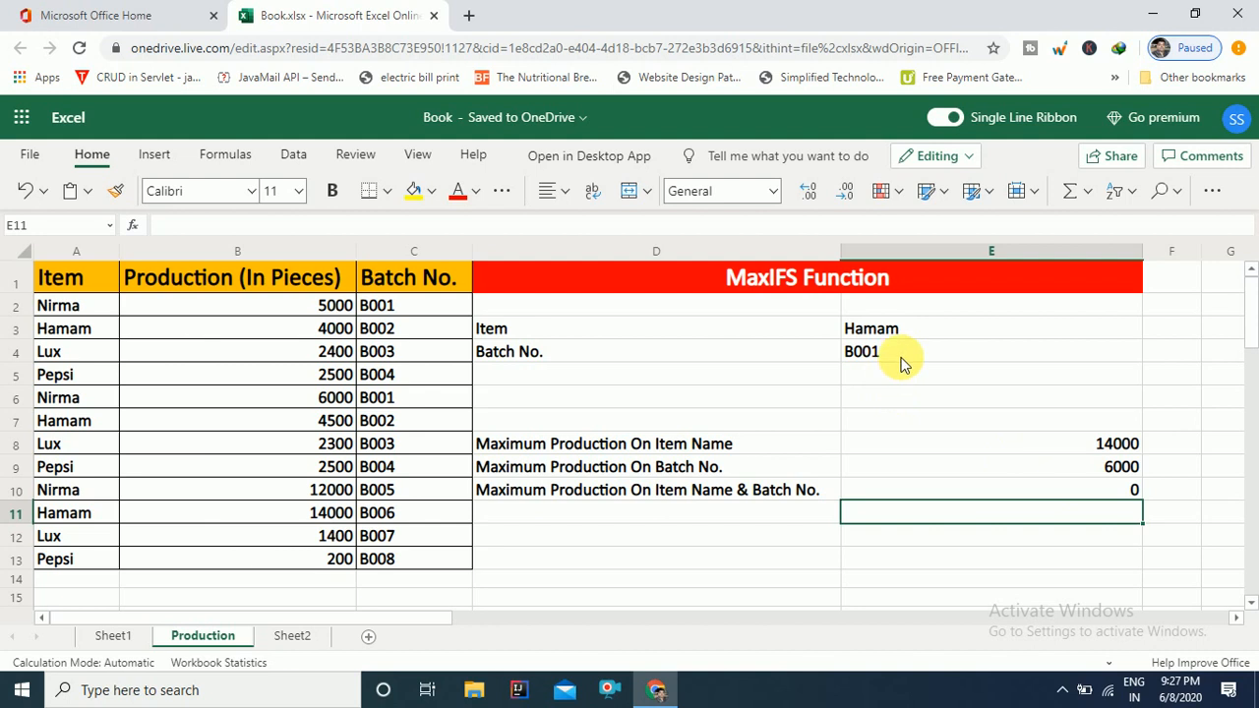
Step: Set the item criterion in E3 to Nirma and review the combined item and batch formula in E10
click(893, 356)
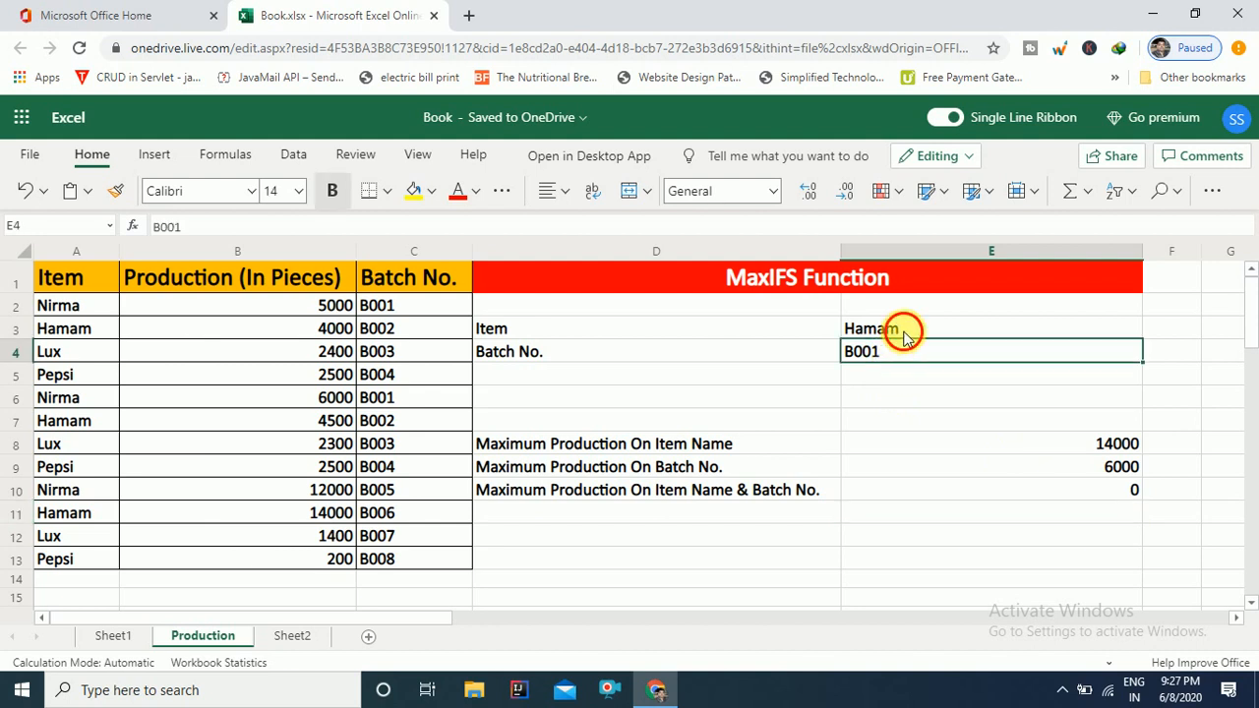
click(905, 335)
text(Nirma)
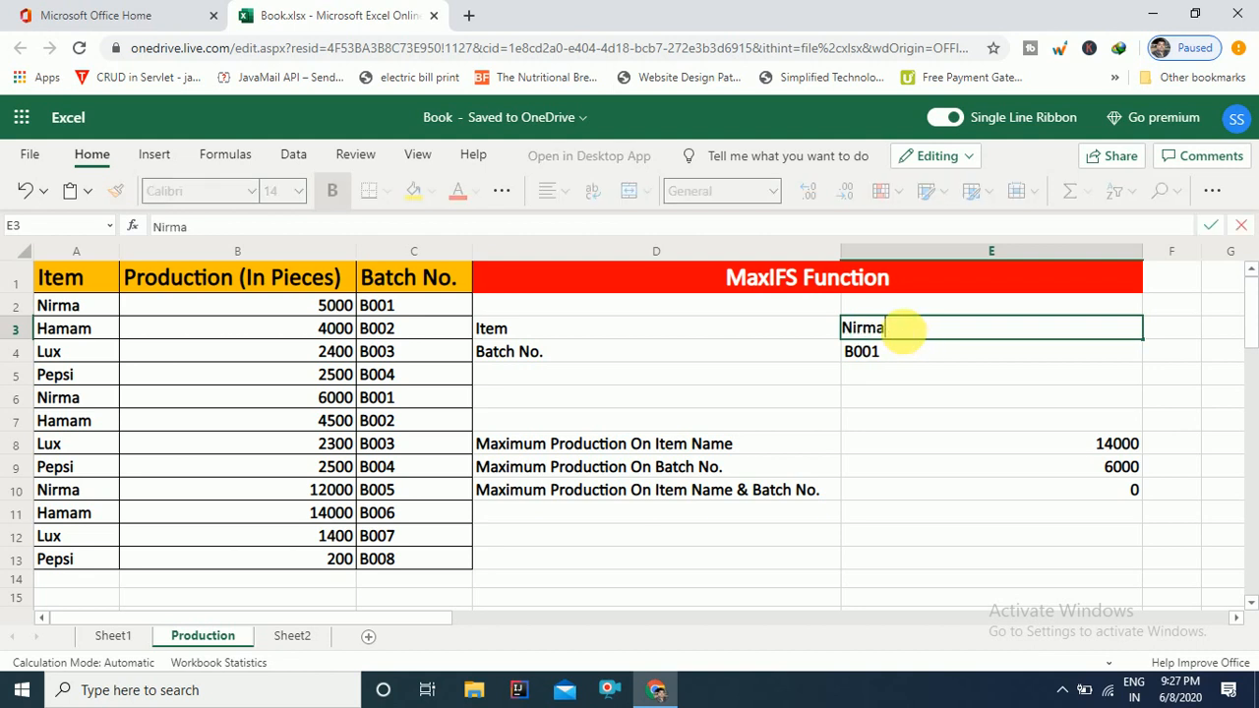
key(Return)
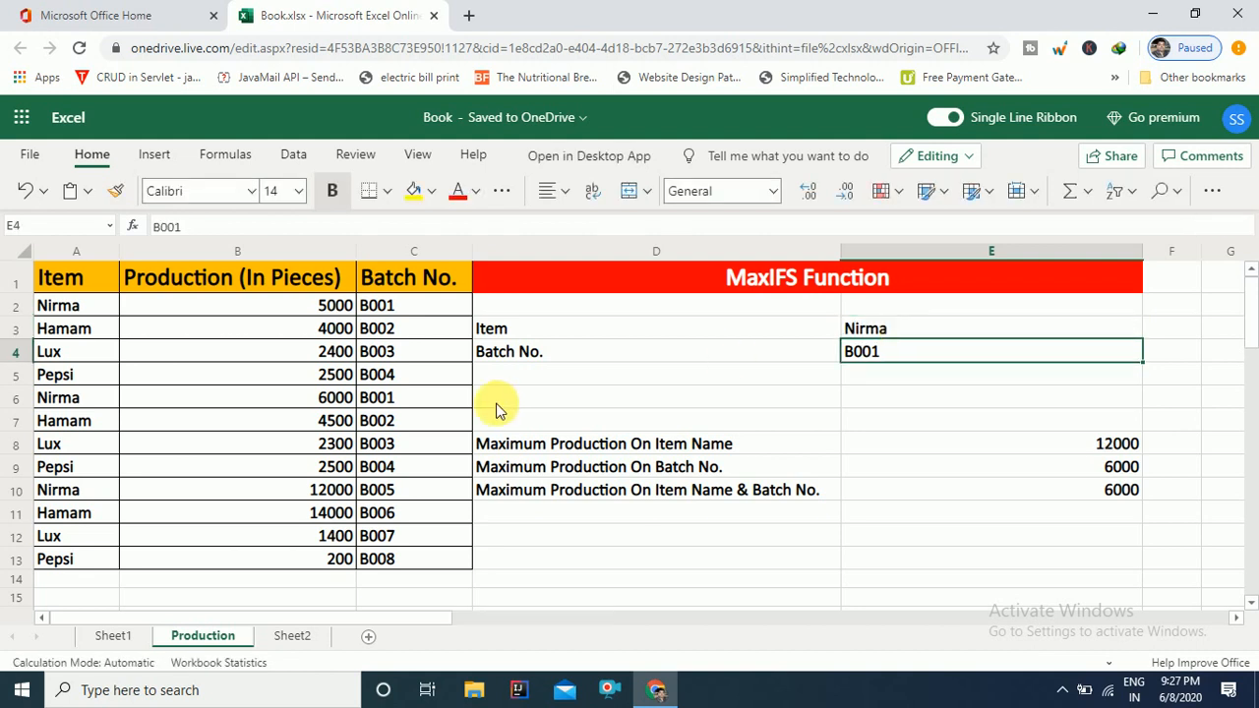
click(1114, 496)
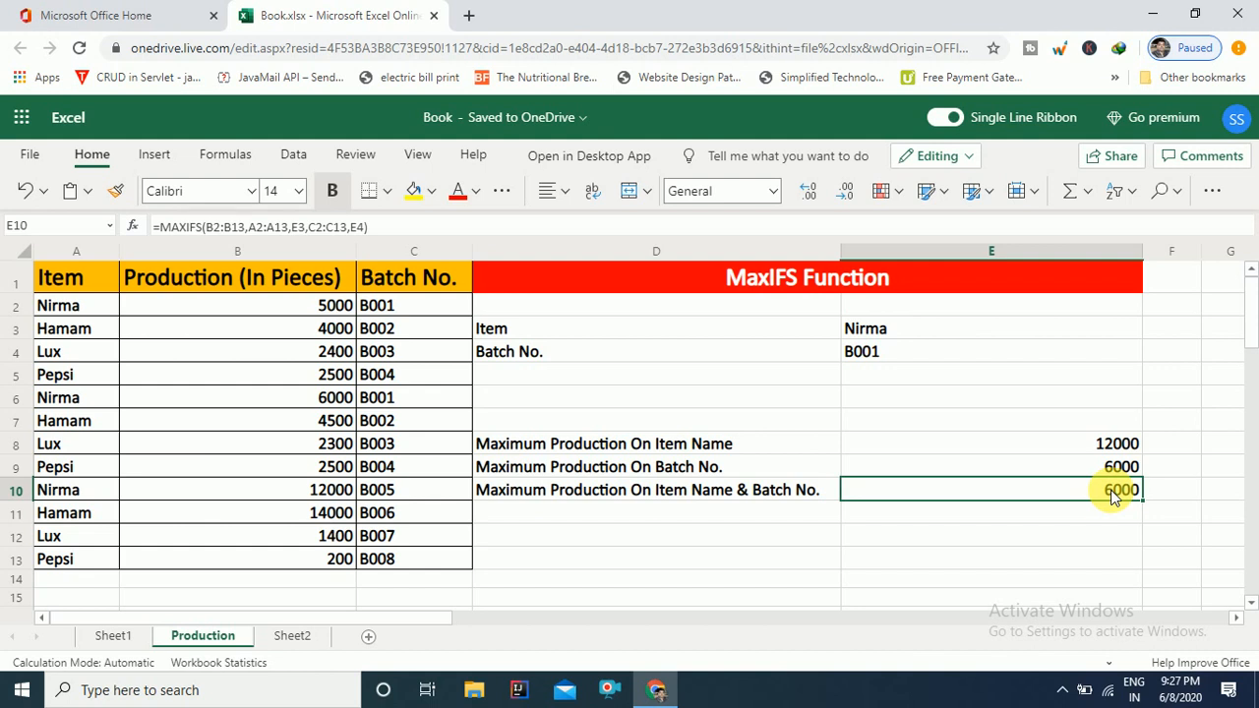
Step: Begin a MAXIFS formula in E11 with max range B2:B13 and, as first condition, batch numbers C2:C13 matched to E4
click(1065, 519)
text(=)
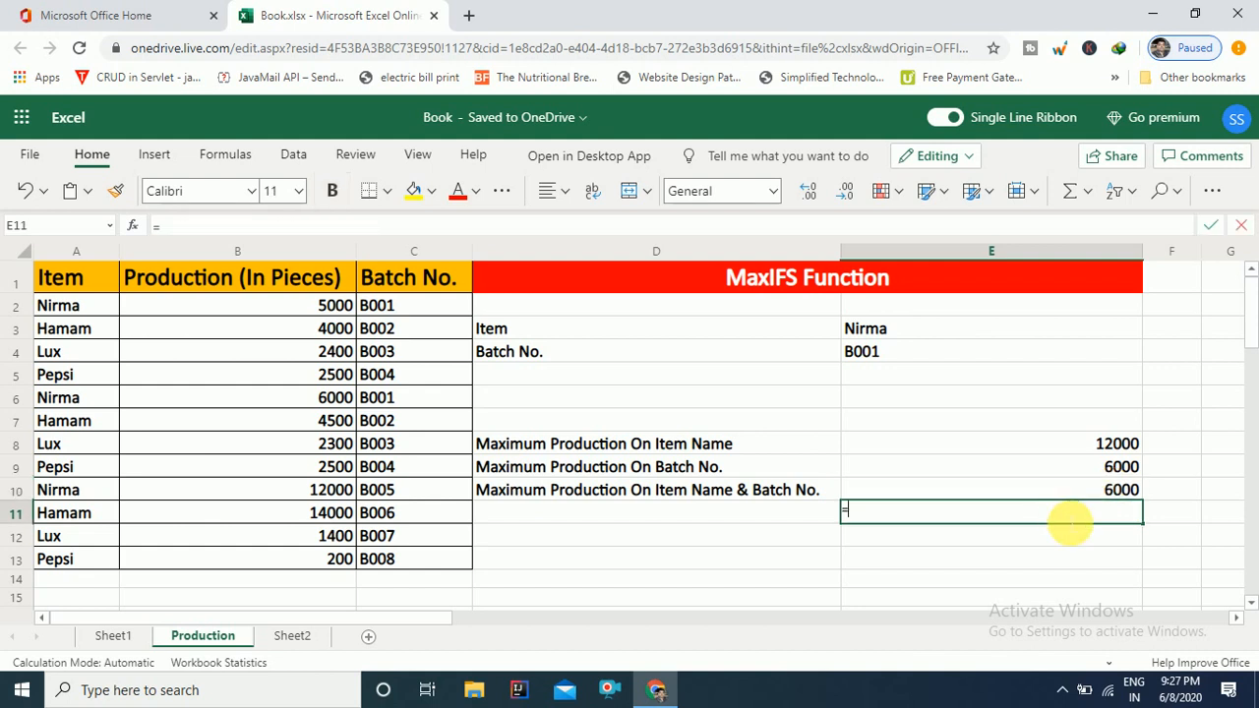
text(maxifs)
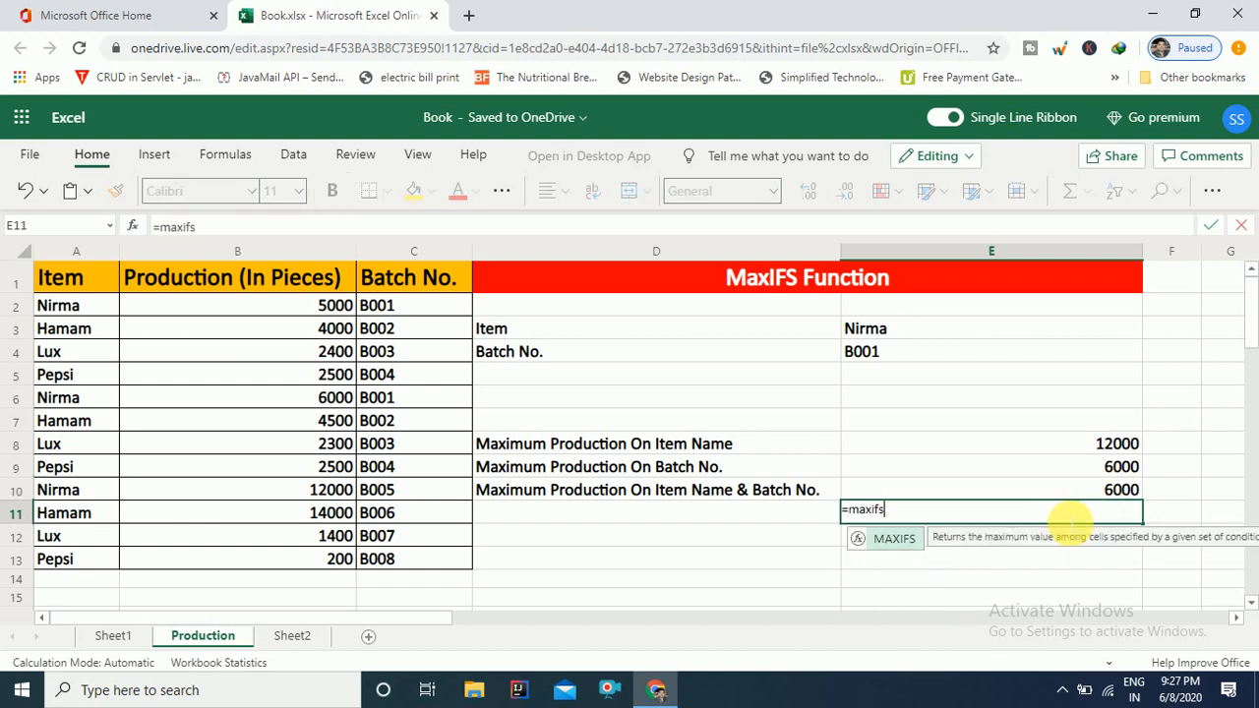
text(()
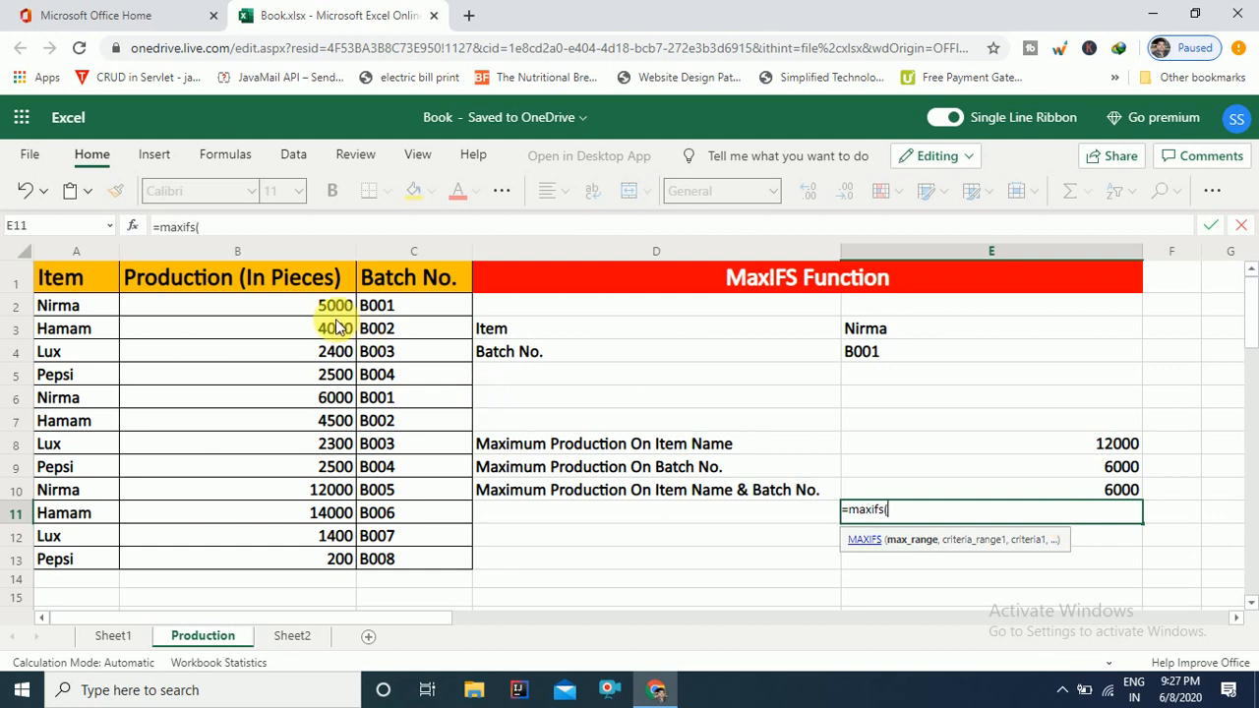
drag(337, 312, 341, 561)
text(,)
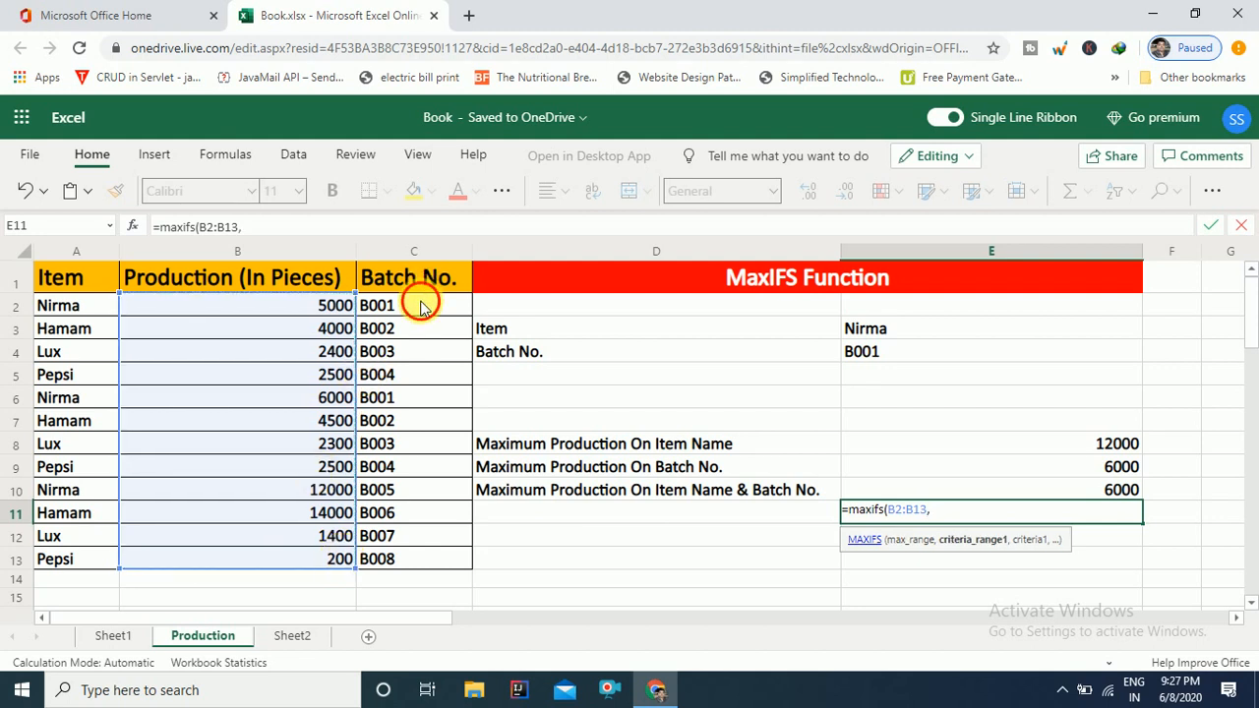
drag(420, 306, 413, 554)
text(,)
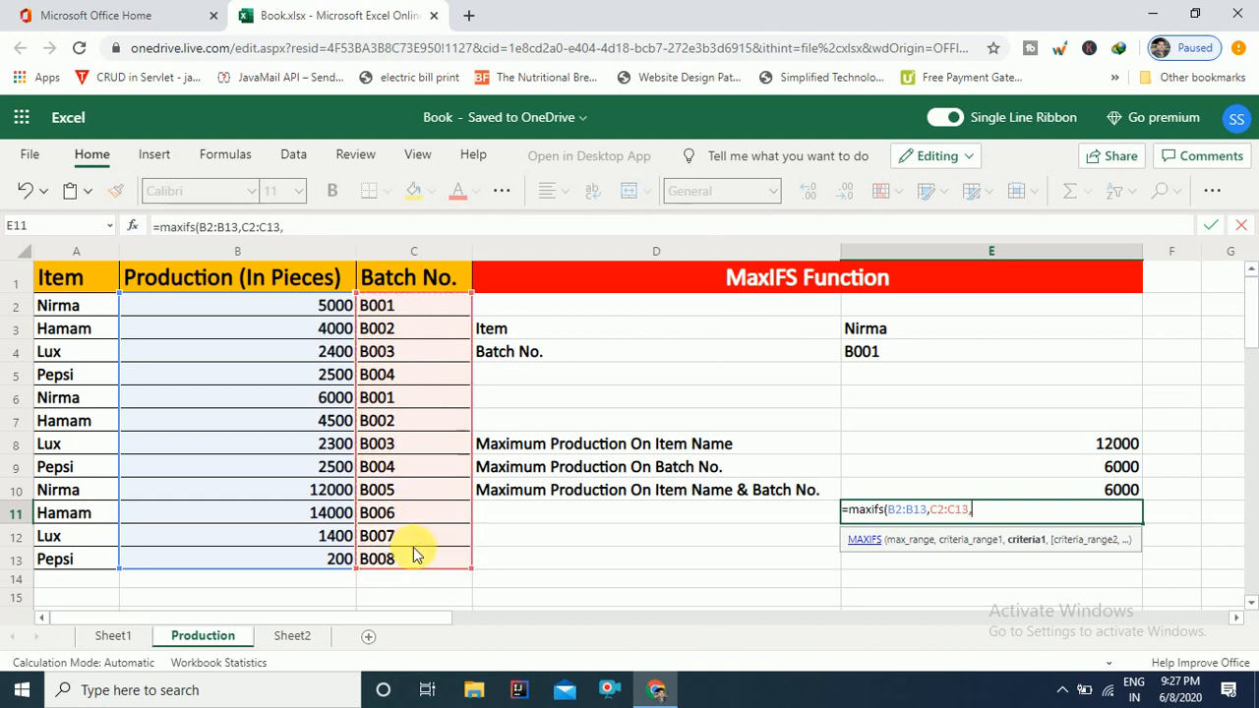
click(876, 360)
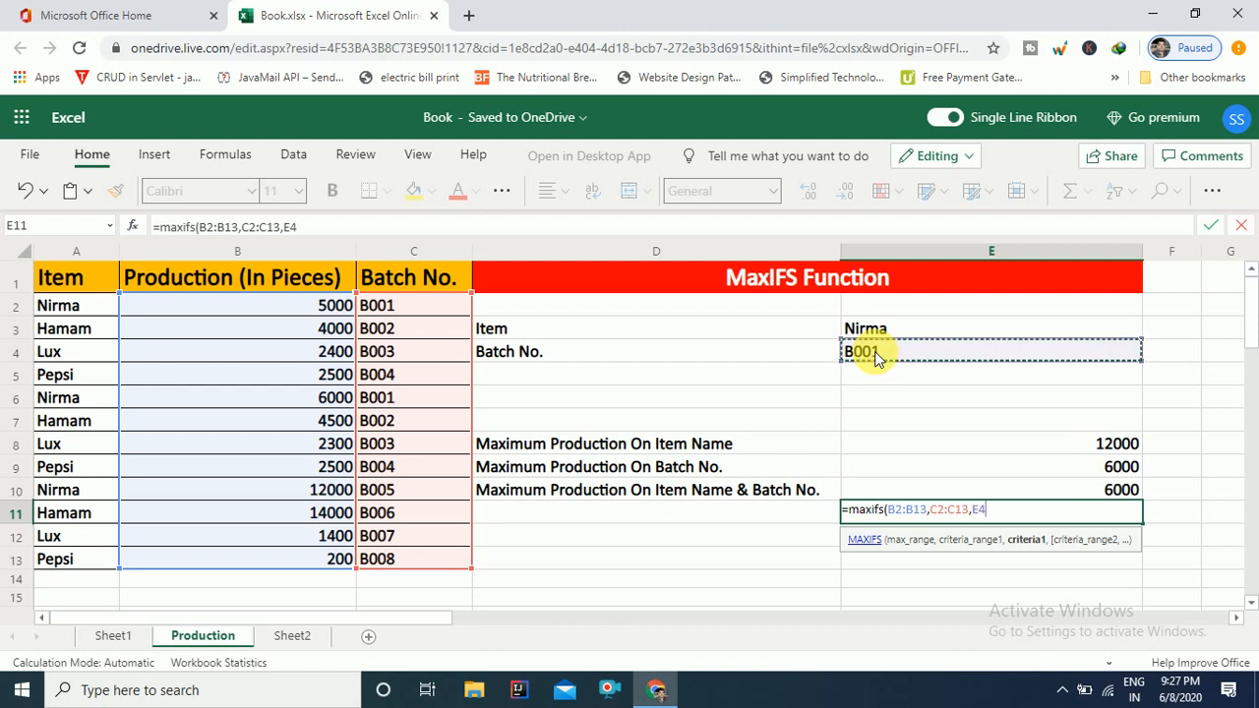
Step: Complete the MAXIFS formula in E11 with the item names A2:A13 as second criteria range and E3 as its criterion
text(,)
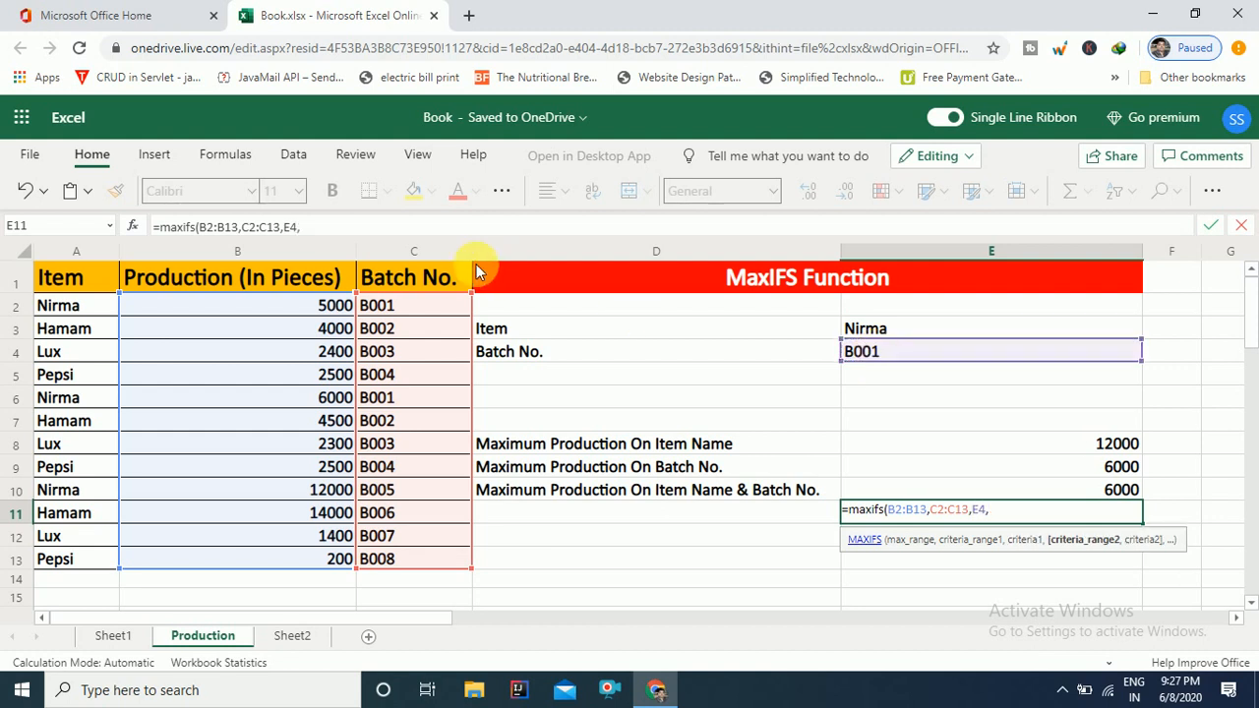
drag(59, 307, 64, 330)
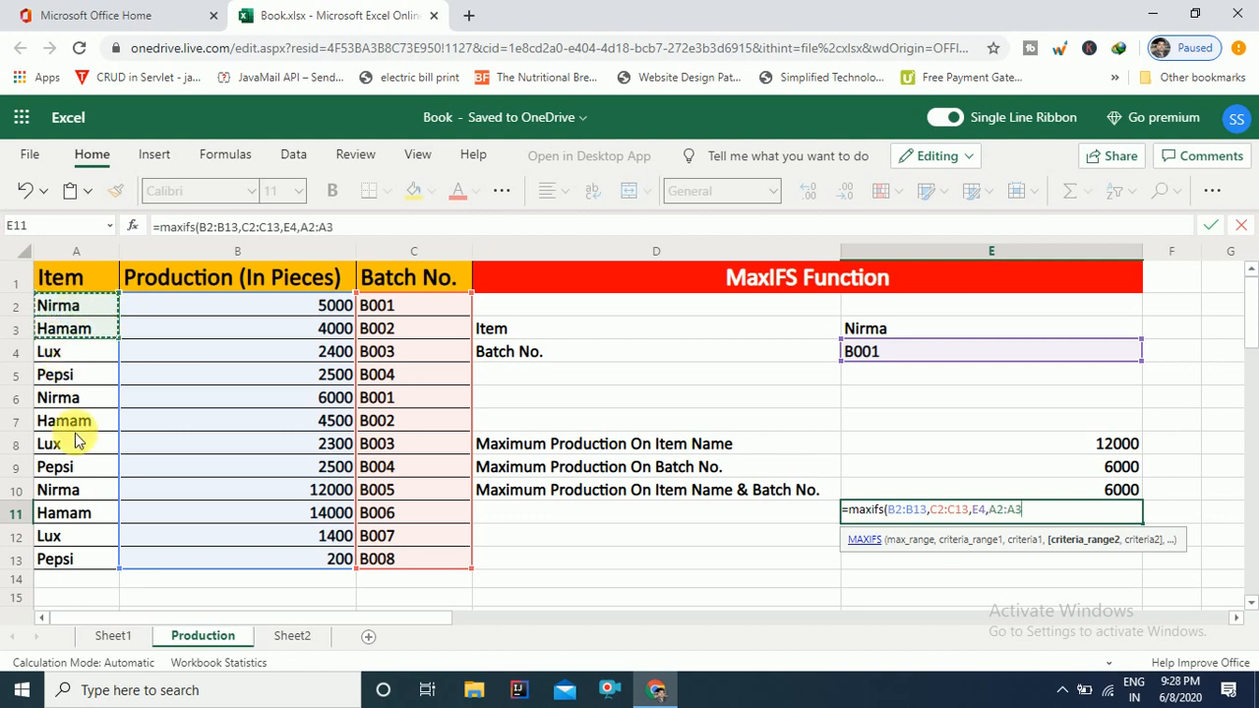
drag(79, 442, 84, 559)
text(,)
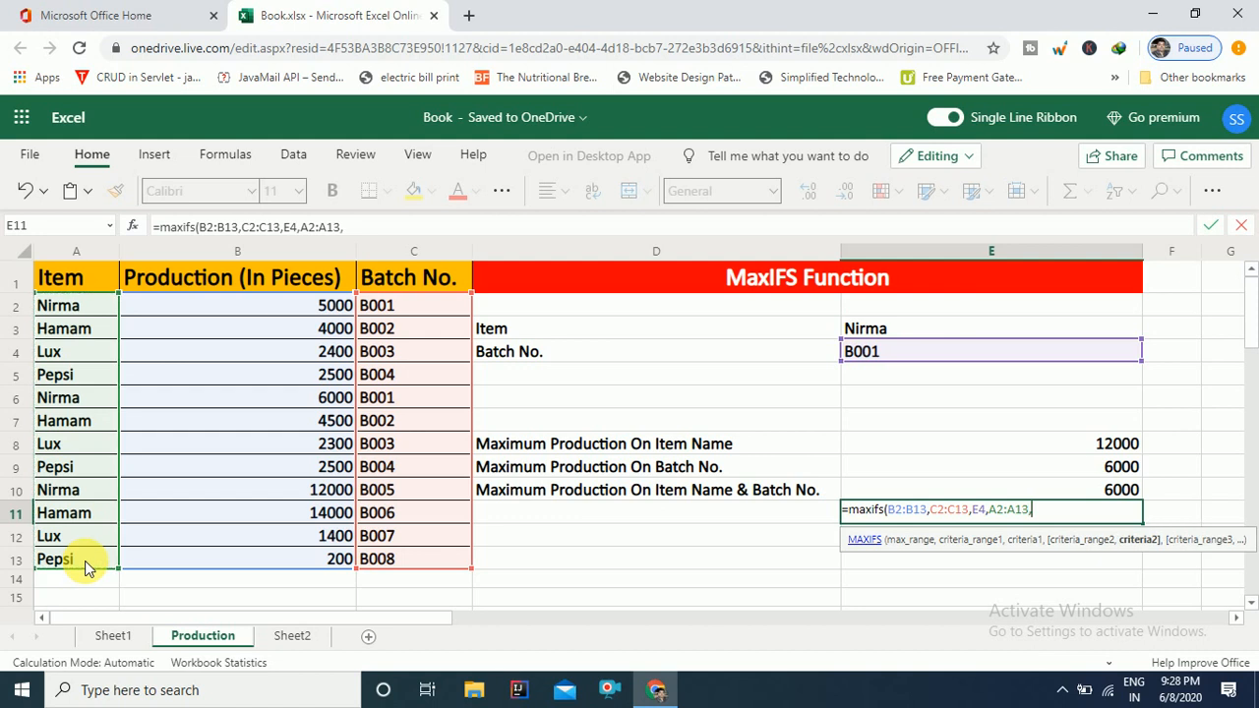
click(953, 327)
text())
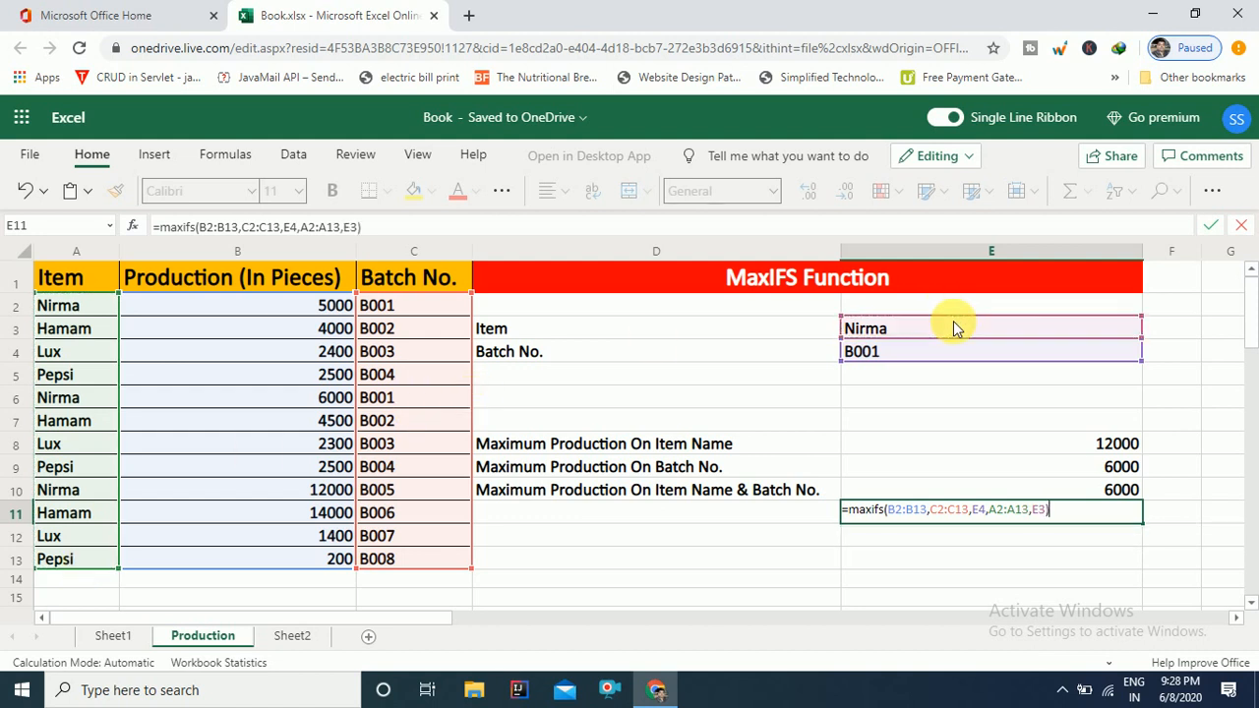
key(Return)
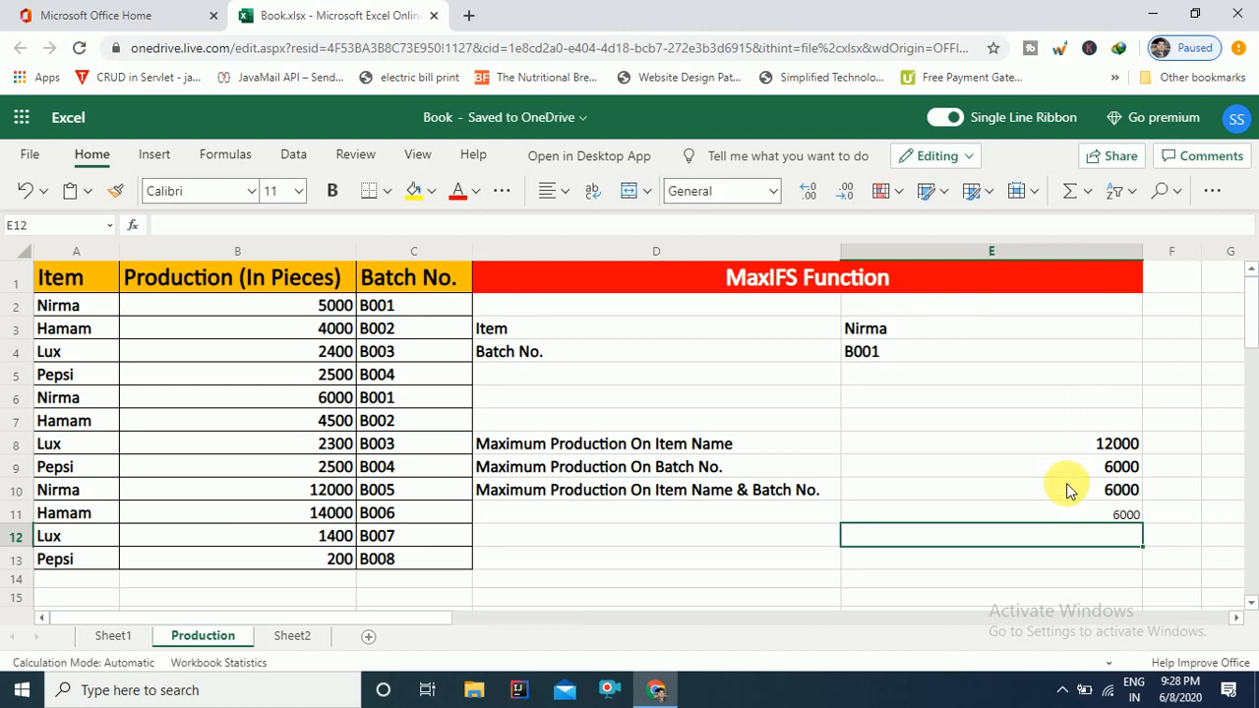
Step: Copy the cell formatting of E10 onto E11 and review the formula in E11
click(1070, 490)
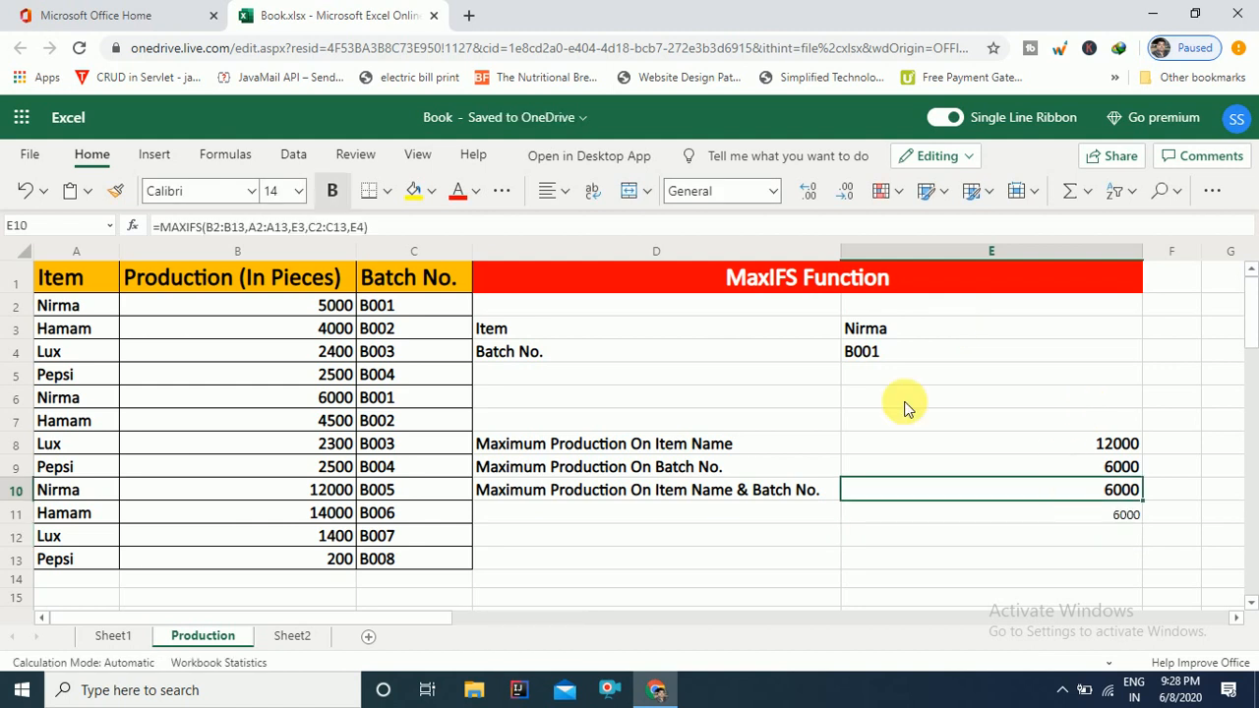
click(116, 189)
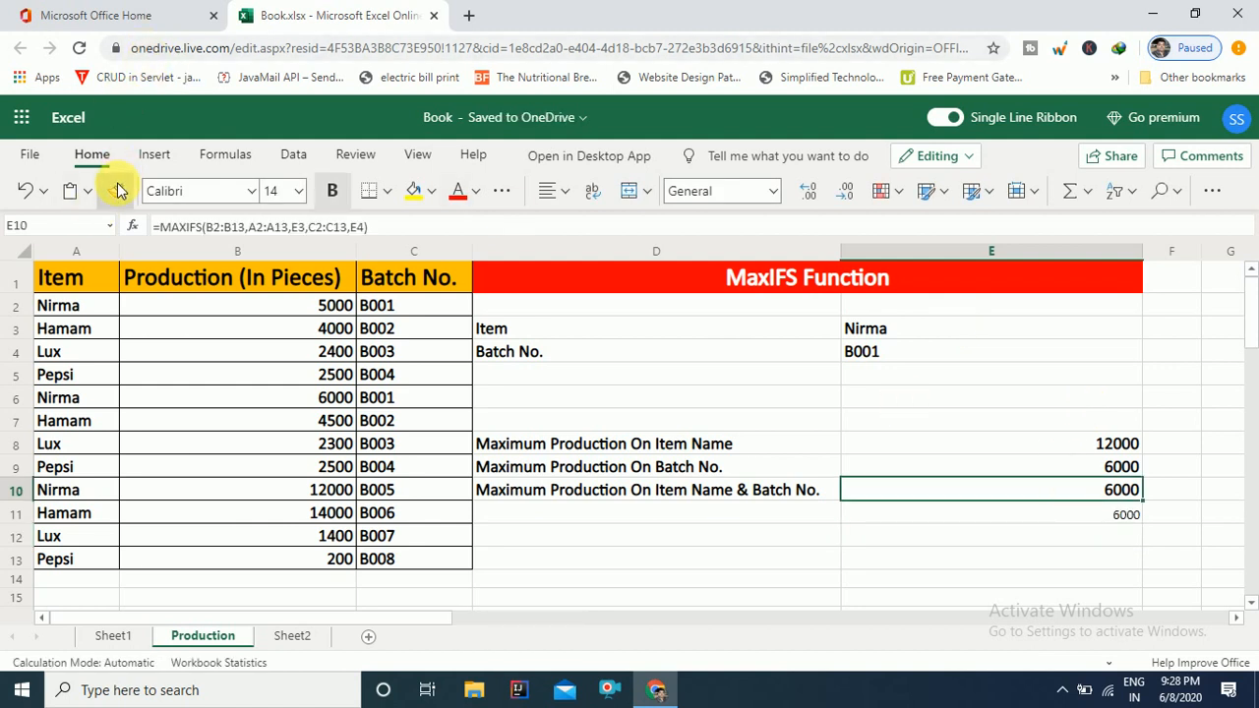
click(1045, 524)
double_click(1045, 524)
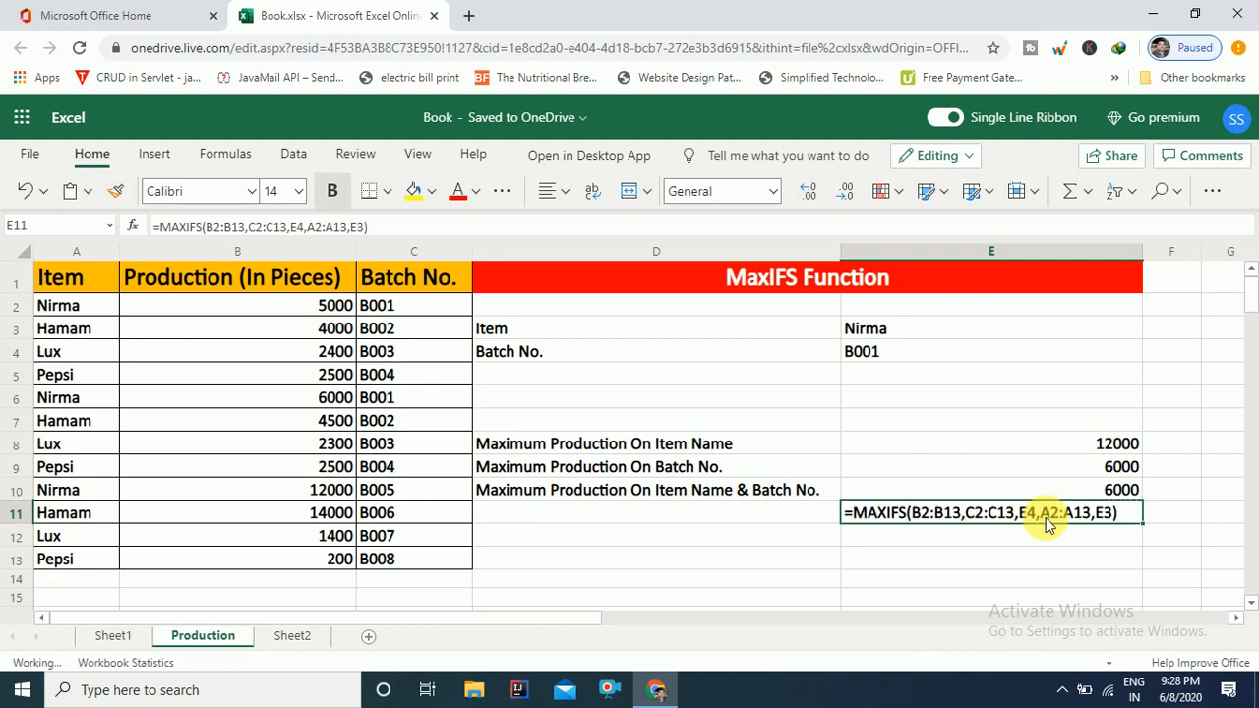
key(Escape)
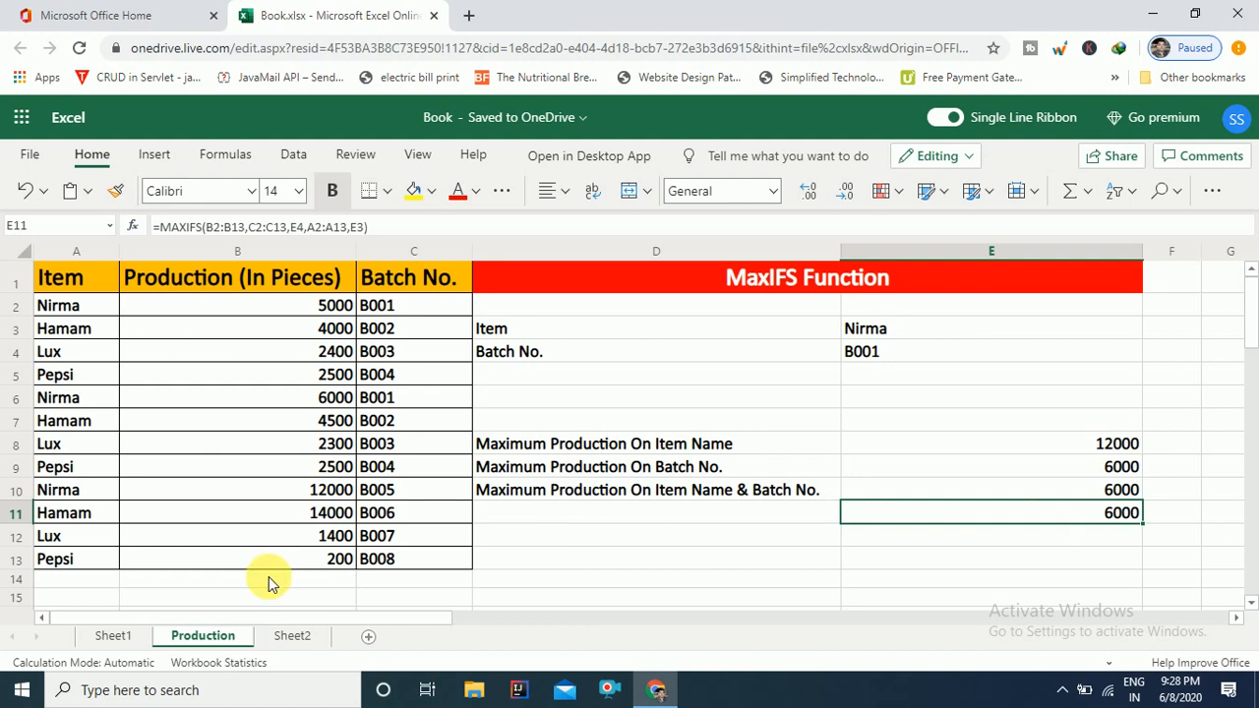
Step: On Sheet2, begin a MAXIFS formula in G8 with the production values B2:B13 as max range
click(292, 636)
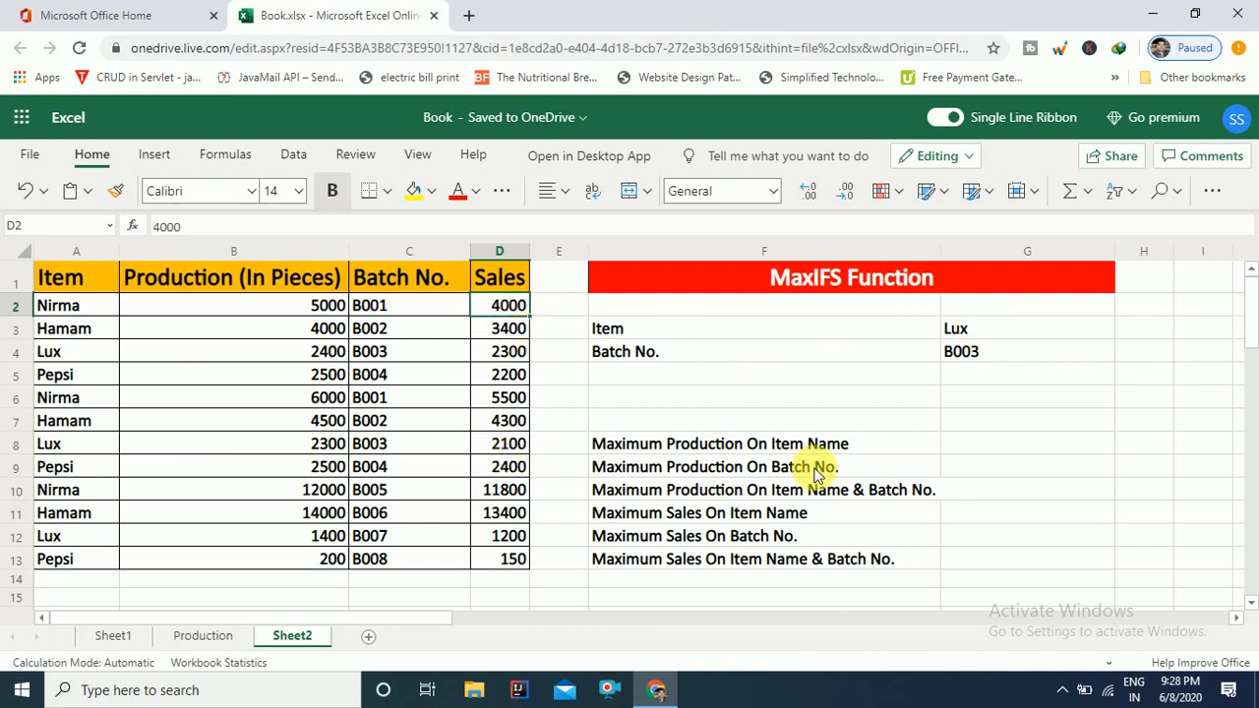
click(882, 450)
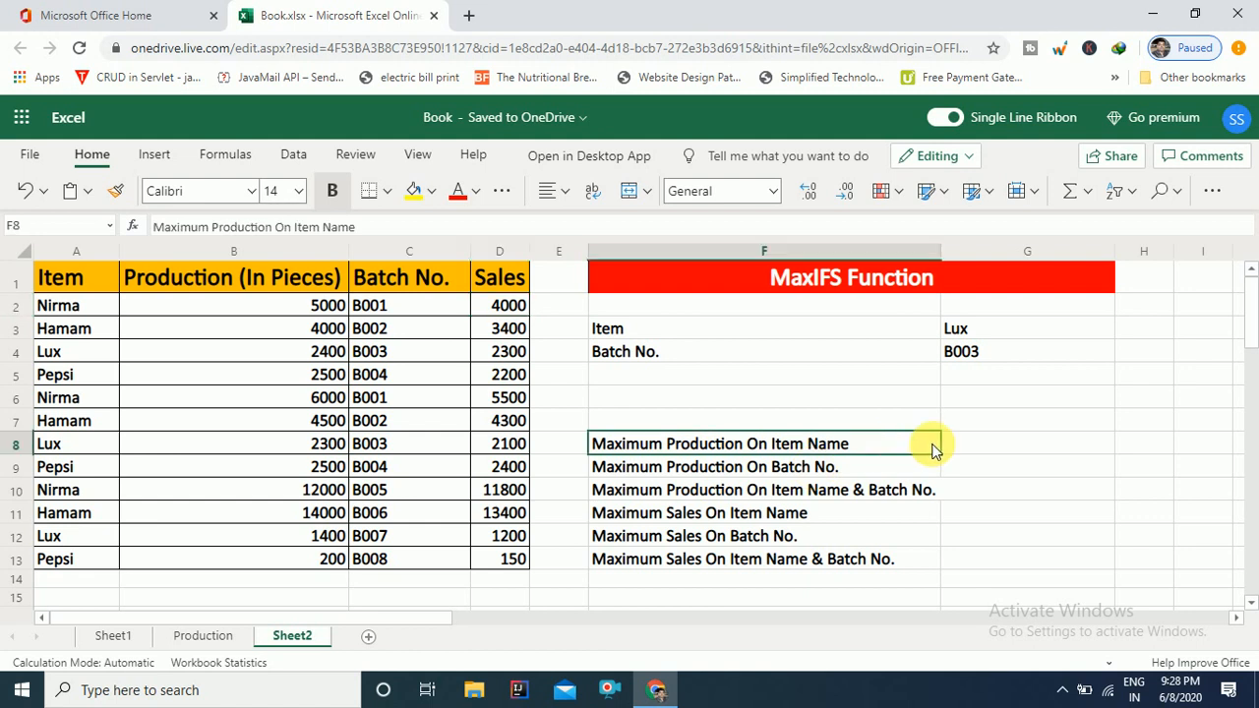
click(976, 448)
text(=)
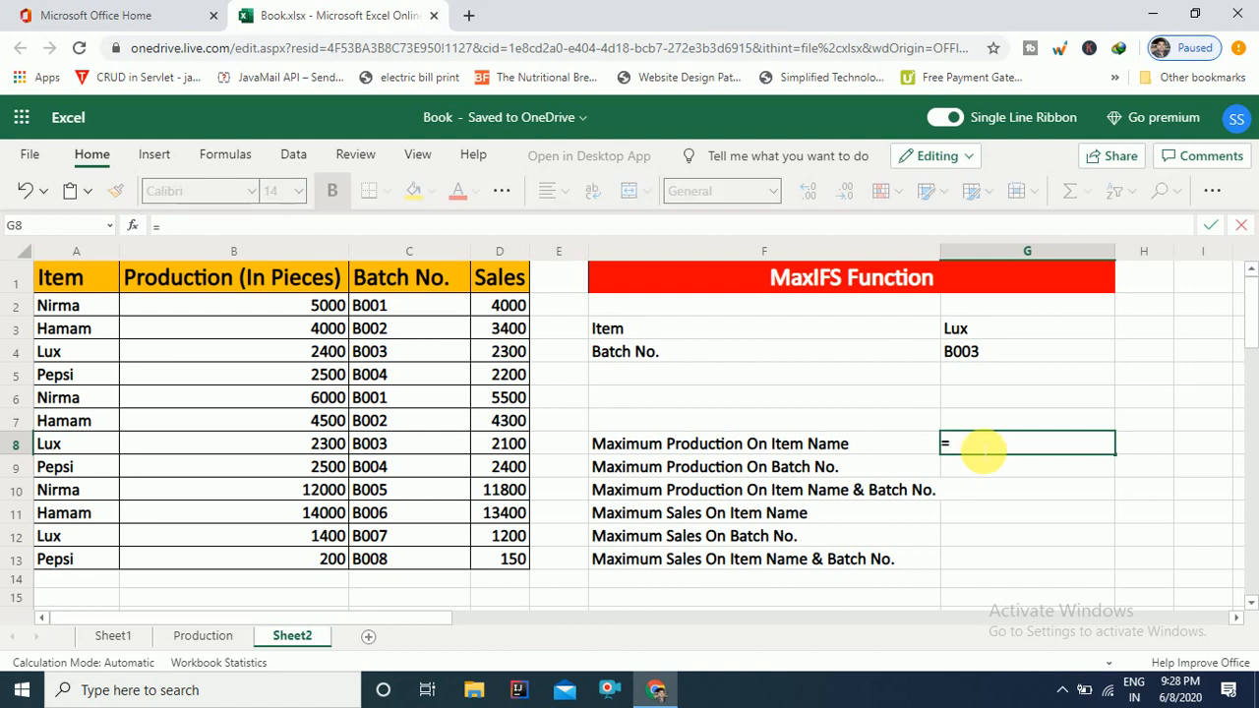
text(maxifs)
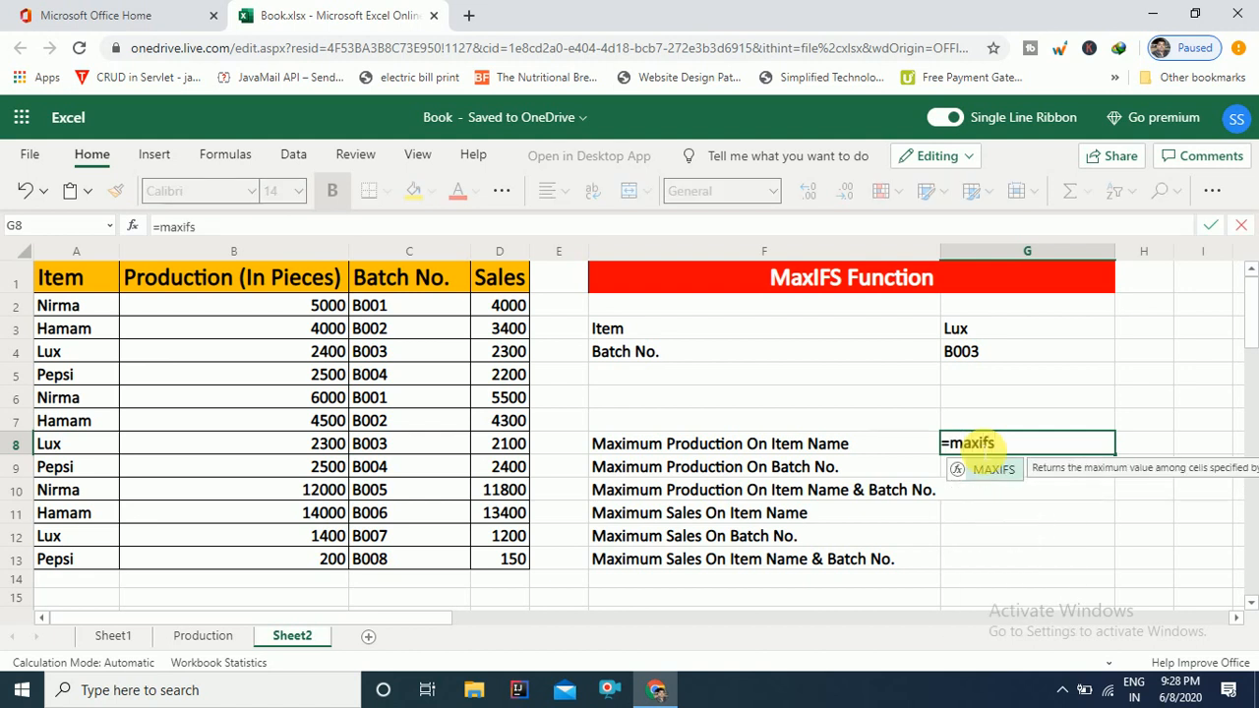
text(()
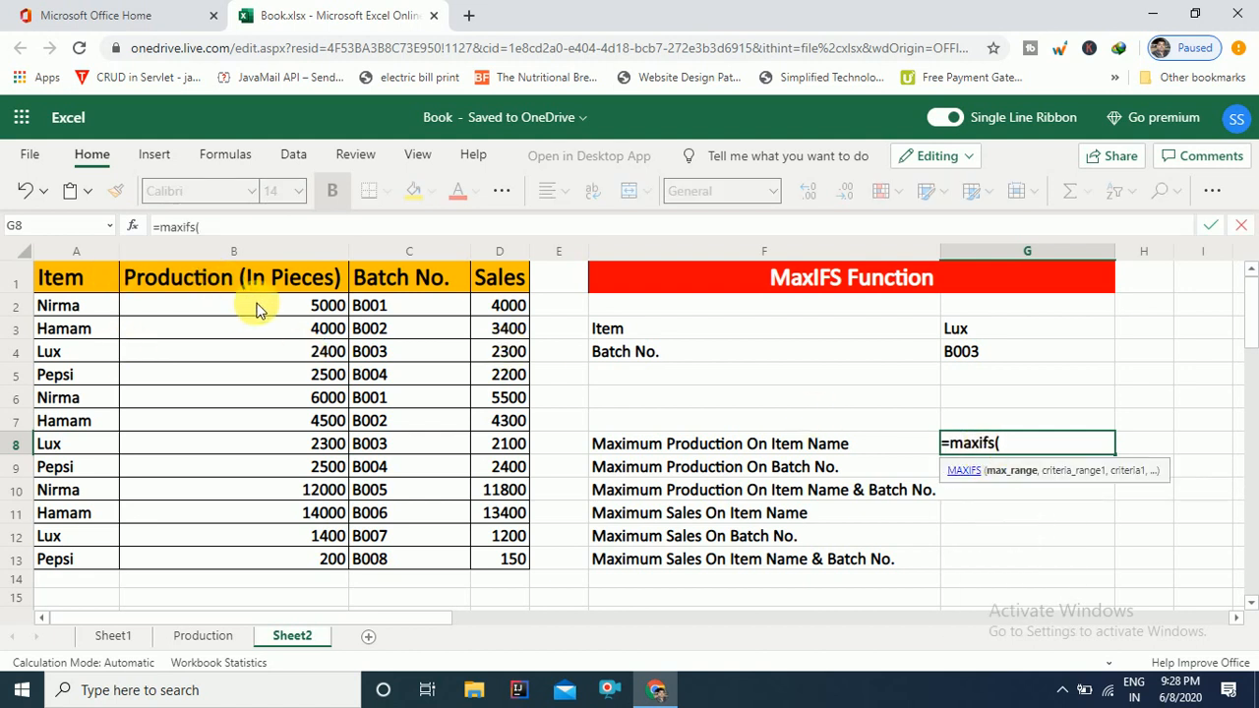
drag(257, 310, 274, 554)
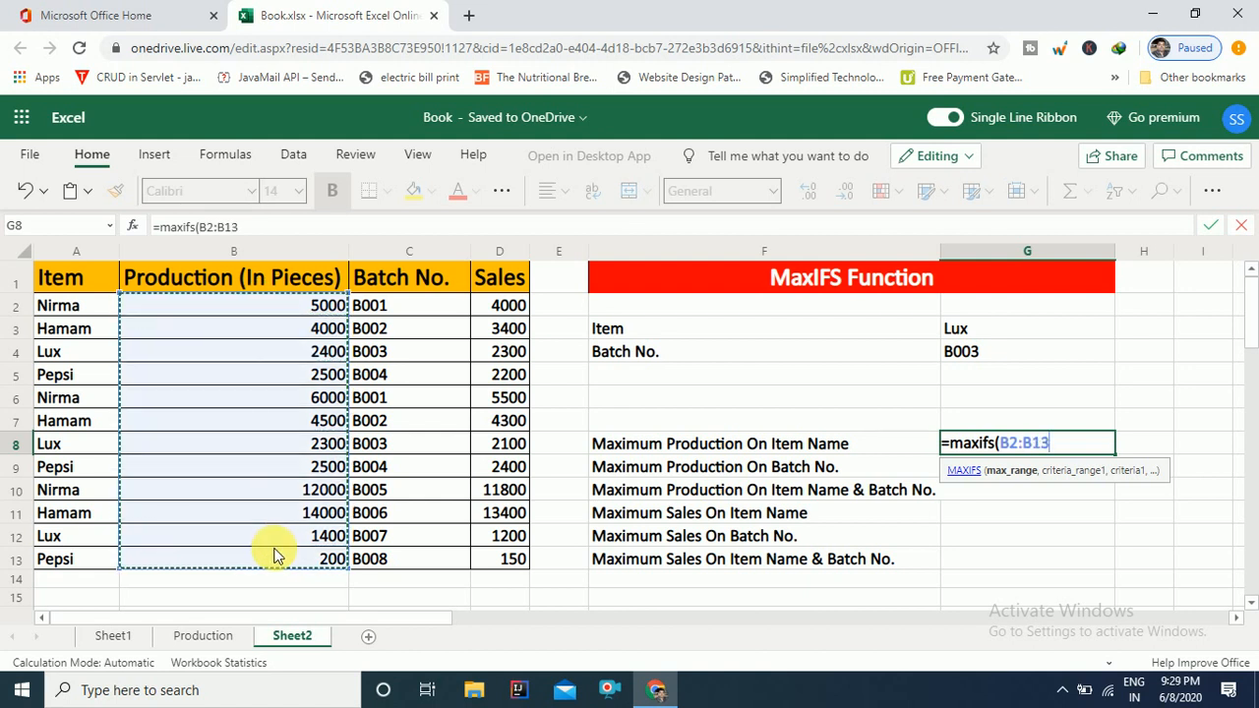
text(,)
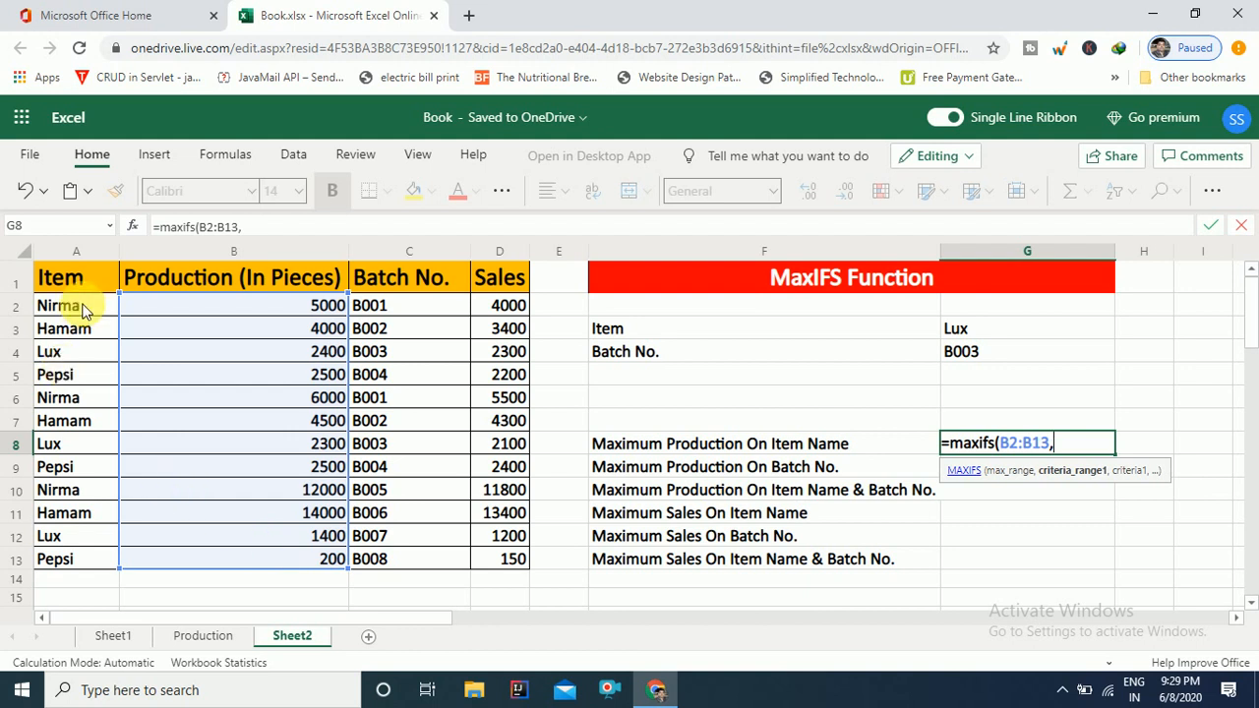
Step: Complete the MAXIFS formula in G8 with item names A2:A13 as criteria range and G3 as the criterion
drag(84, 311, 91, 558)
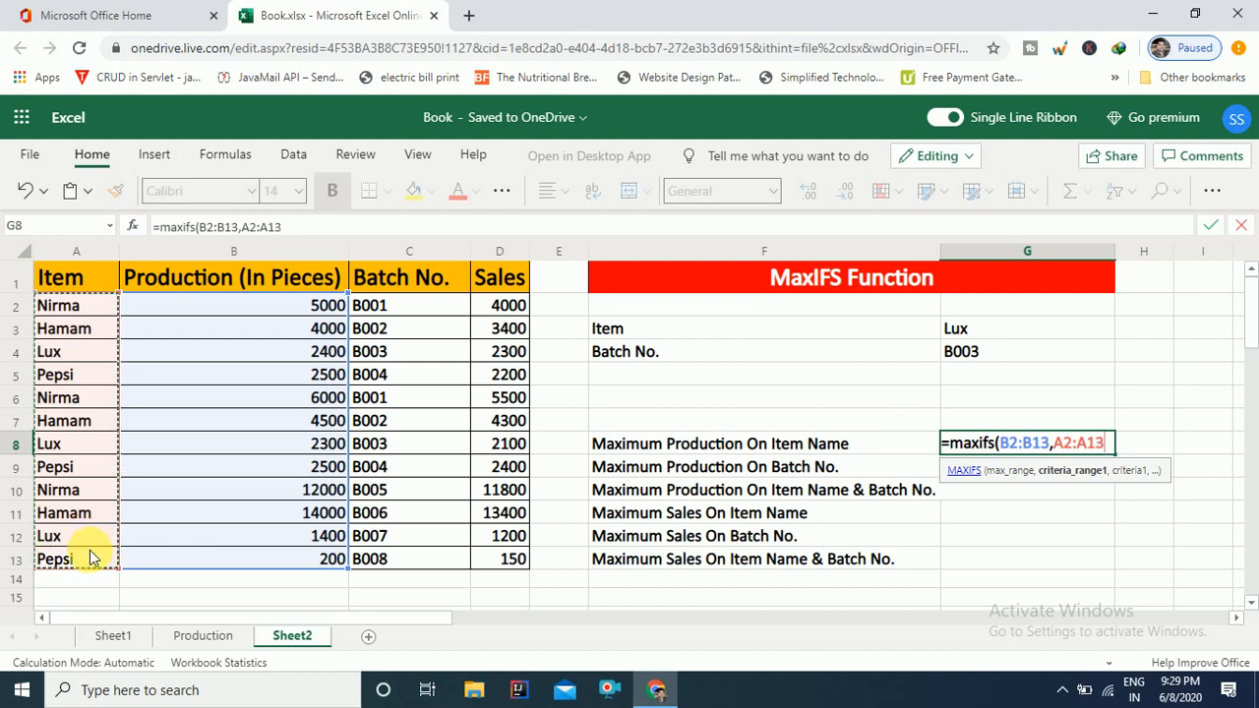
text(,)
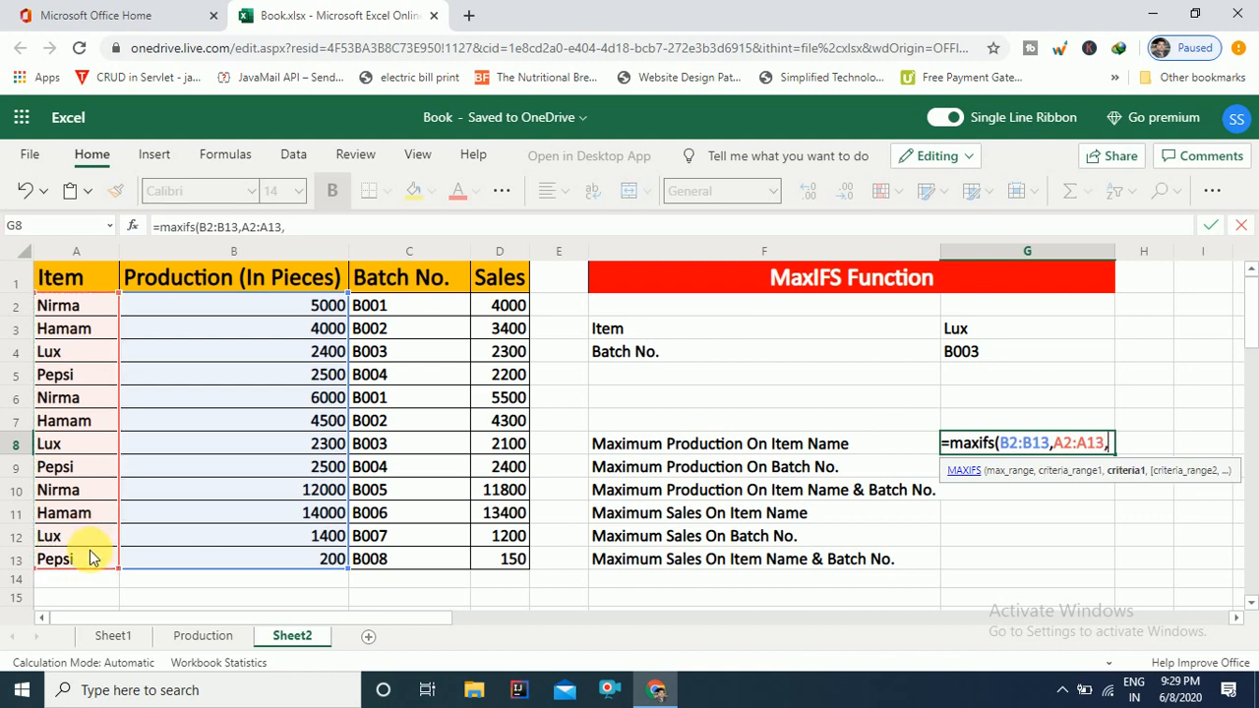
click(990, 333)
text())
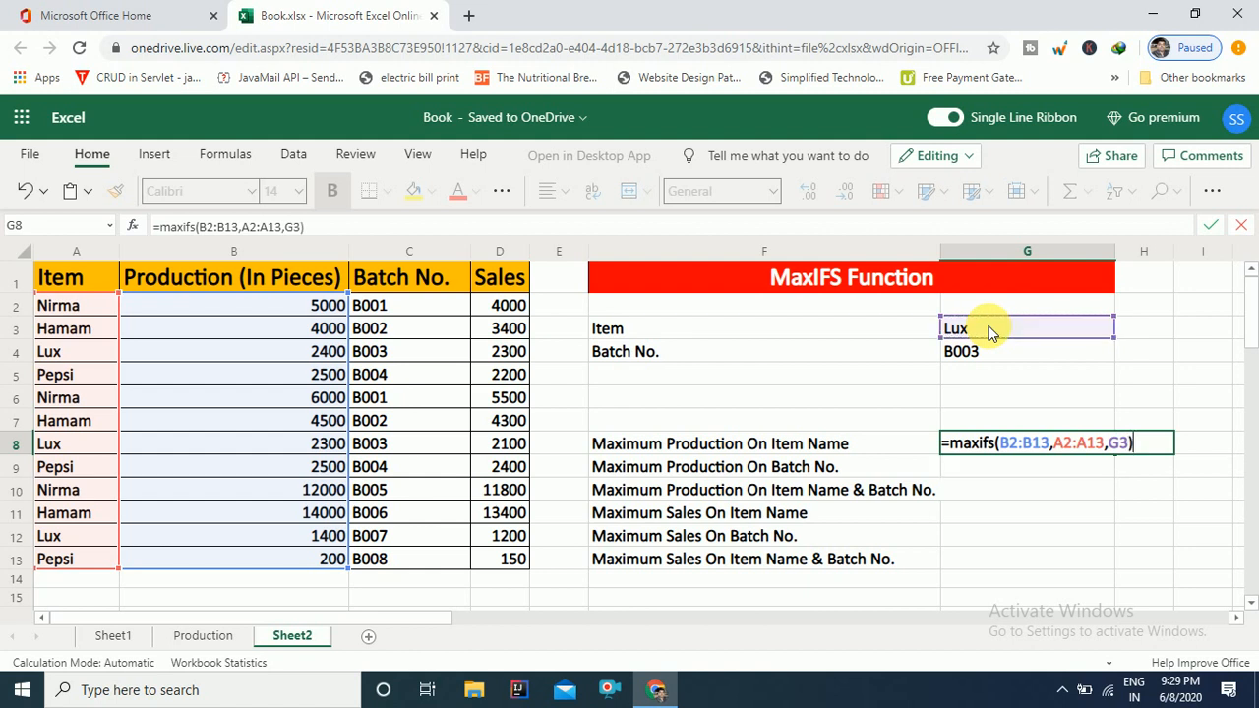
key(Return)
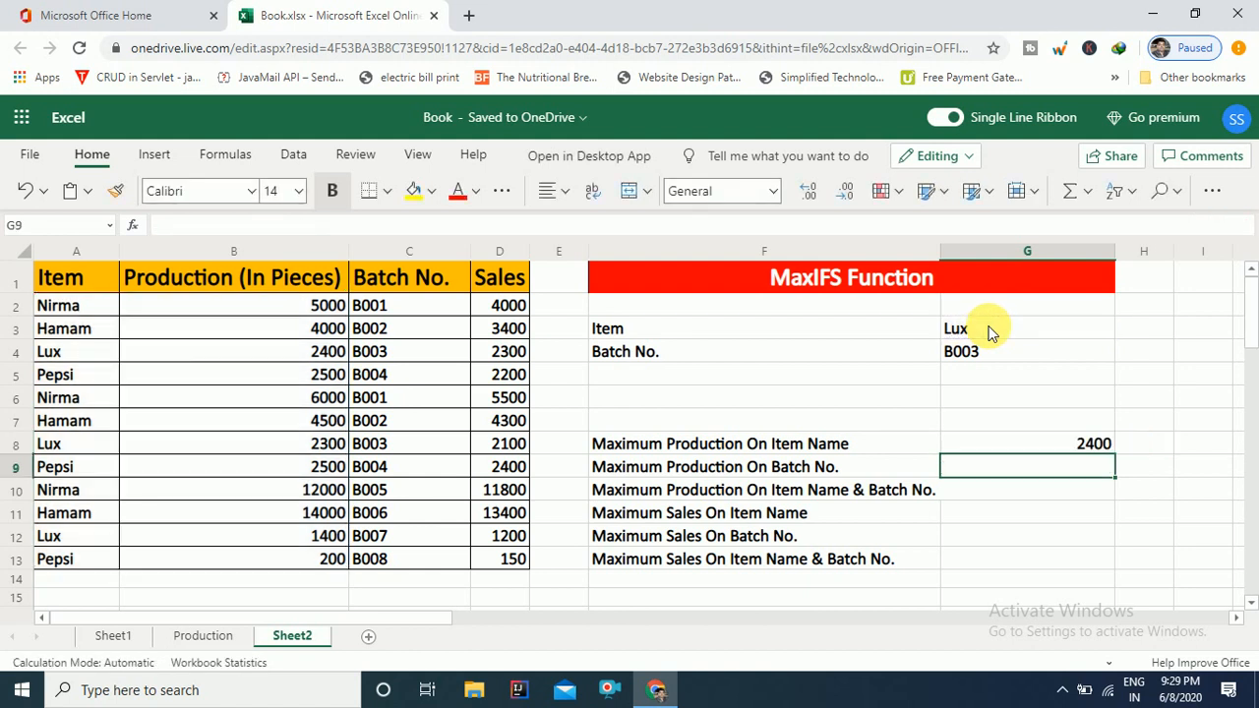
Step: Enter =MAXIFS(B2:B13,C2:C13,G4) in G9 for the maximum production by batch number
text(=maxifs()
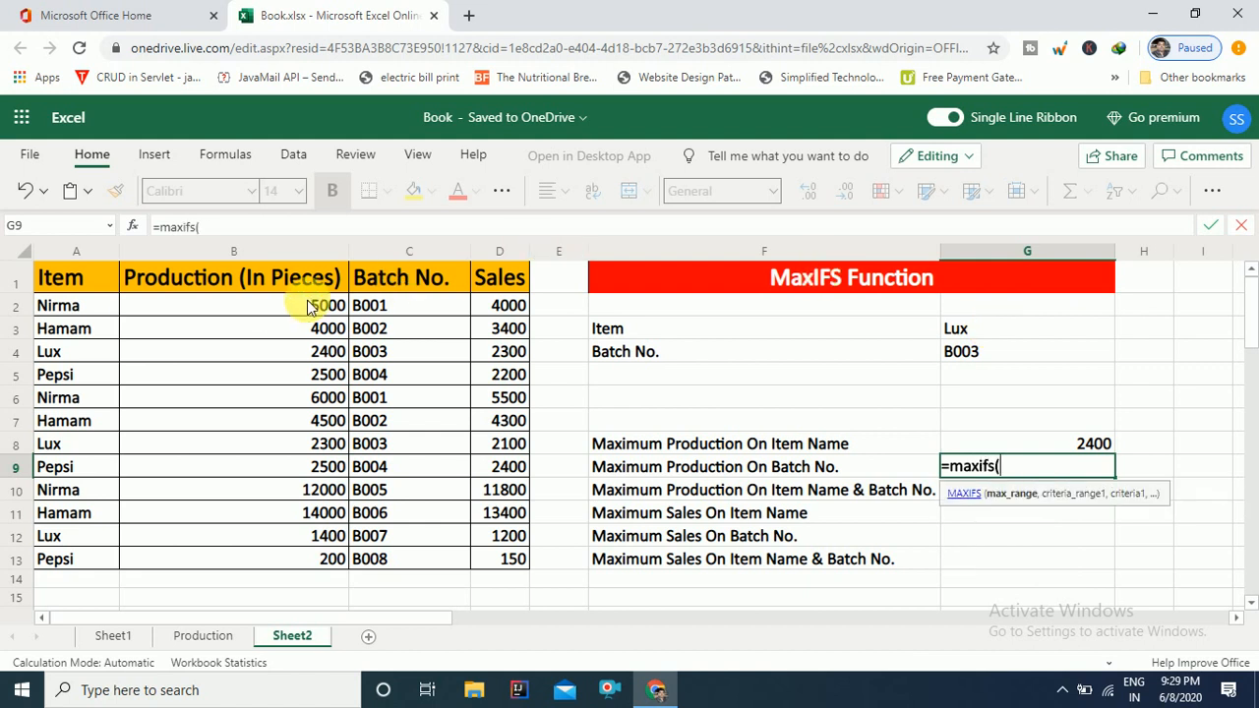
drag(307, 308, 316, 559)
text(,)
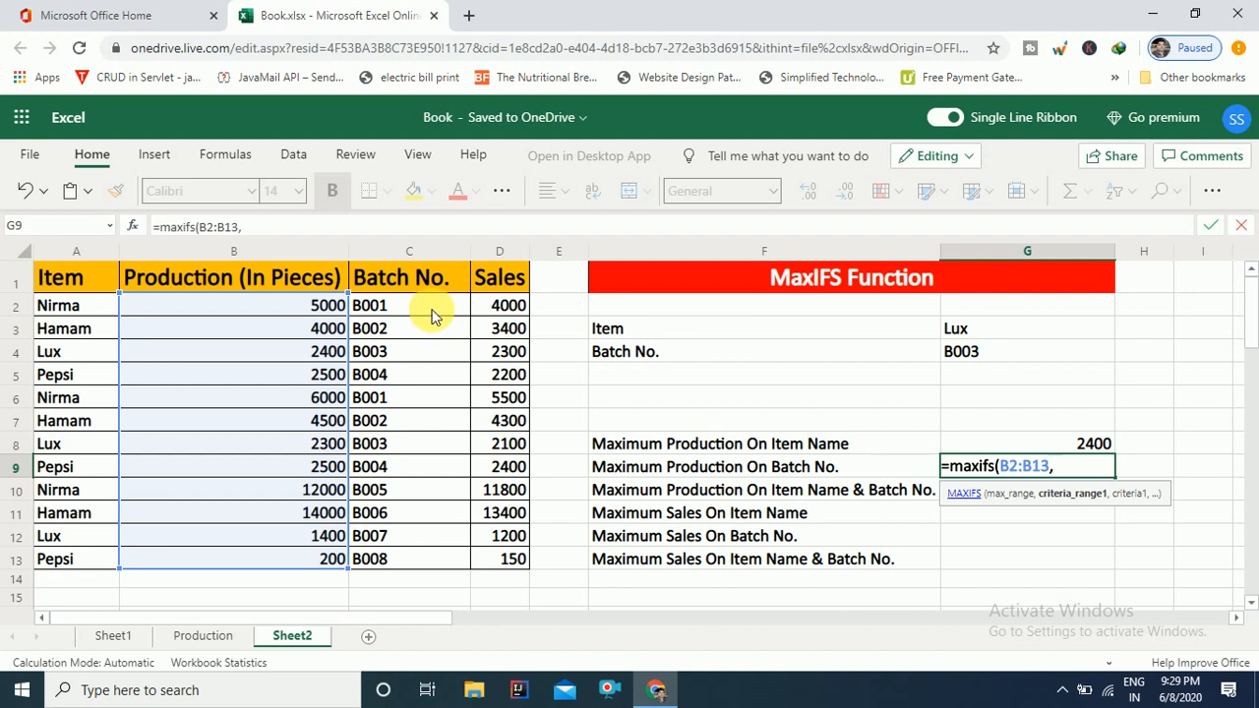
drag(432, 315, 422, 550)
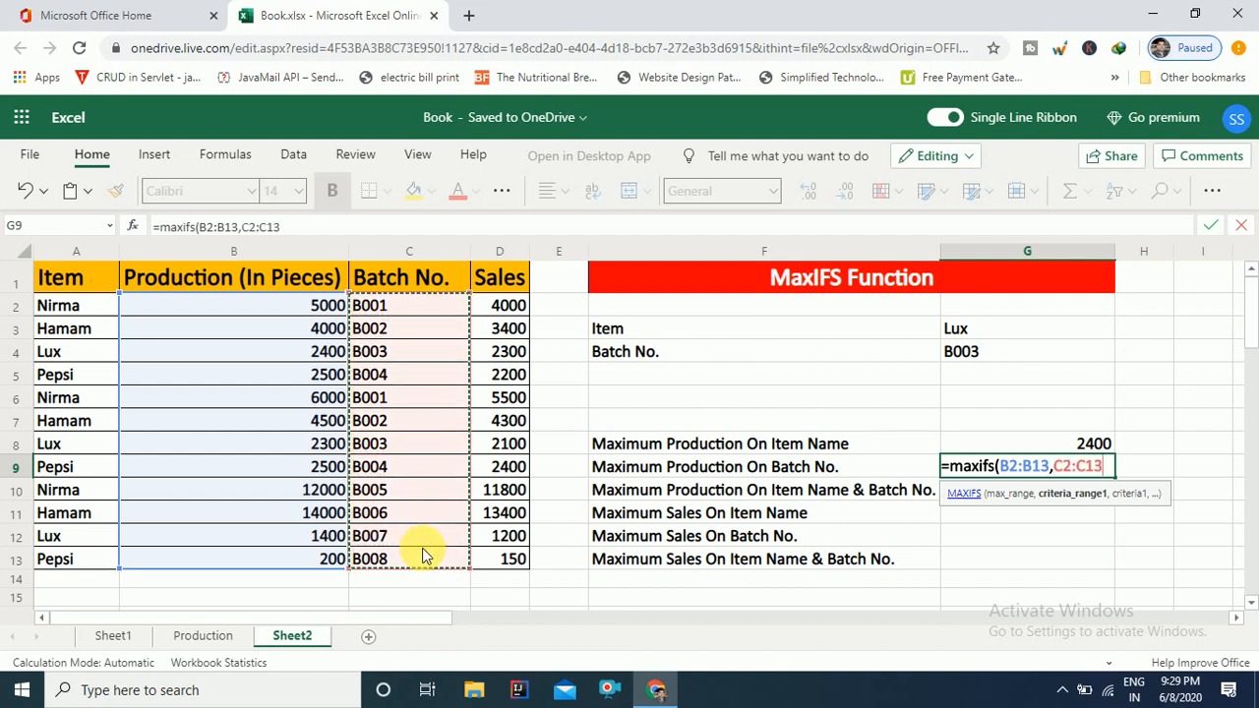
text(,)
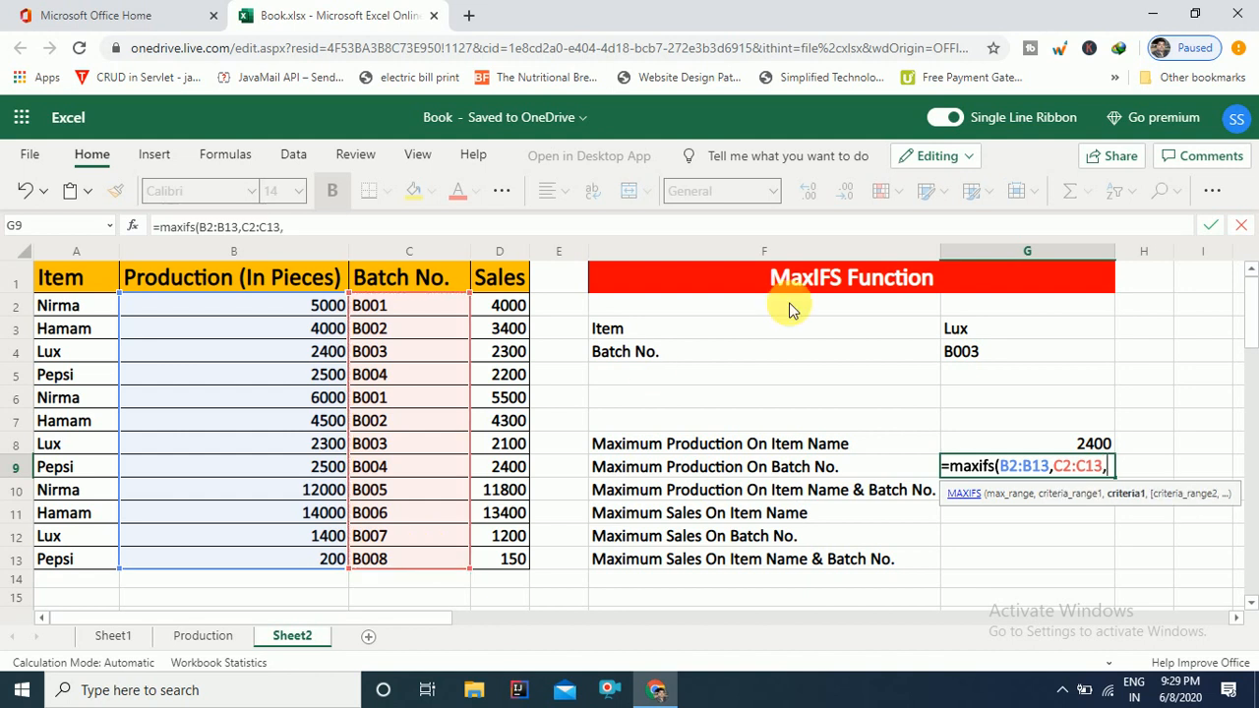
click(978, 355)
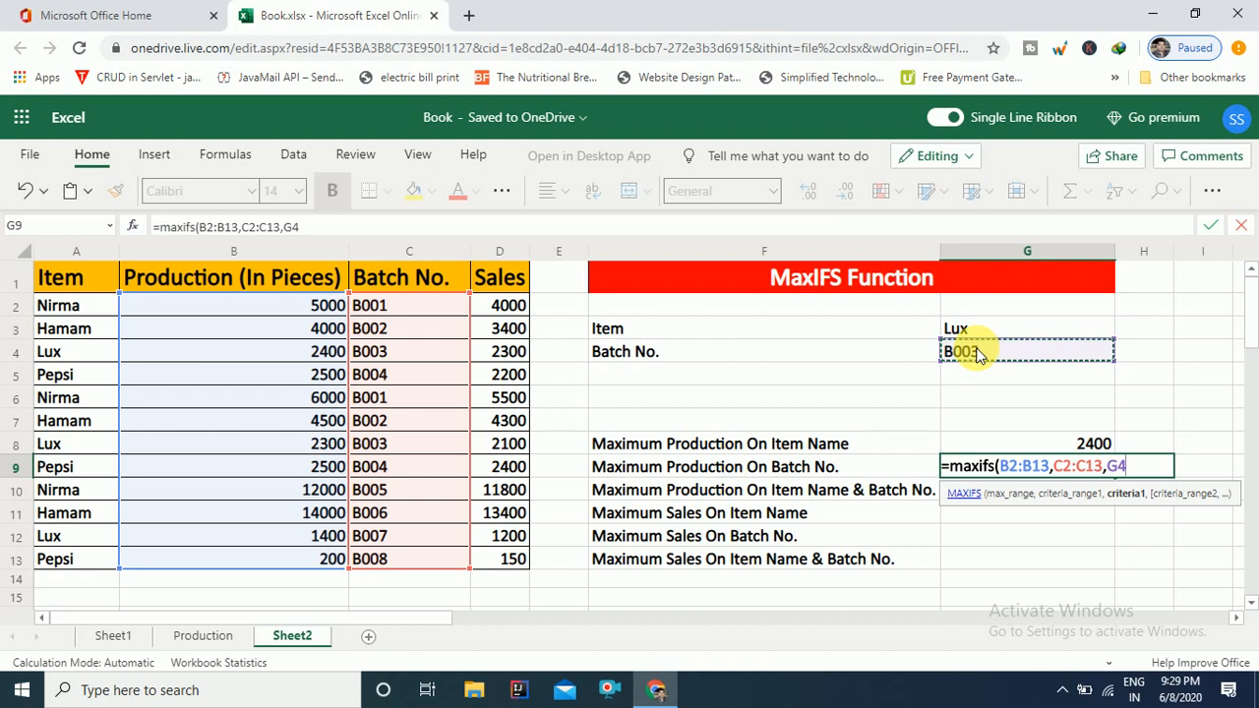
text())
key(Return)
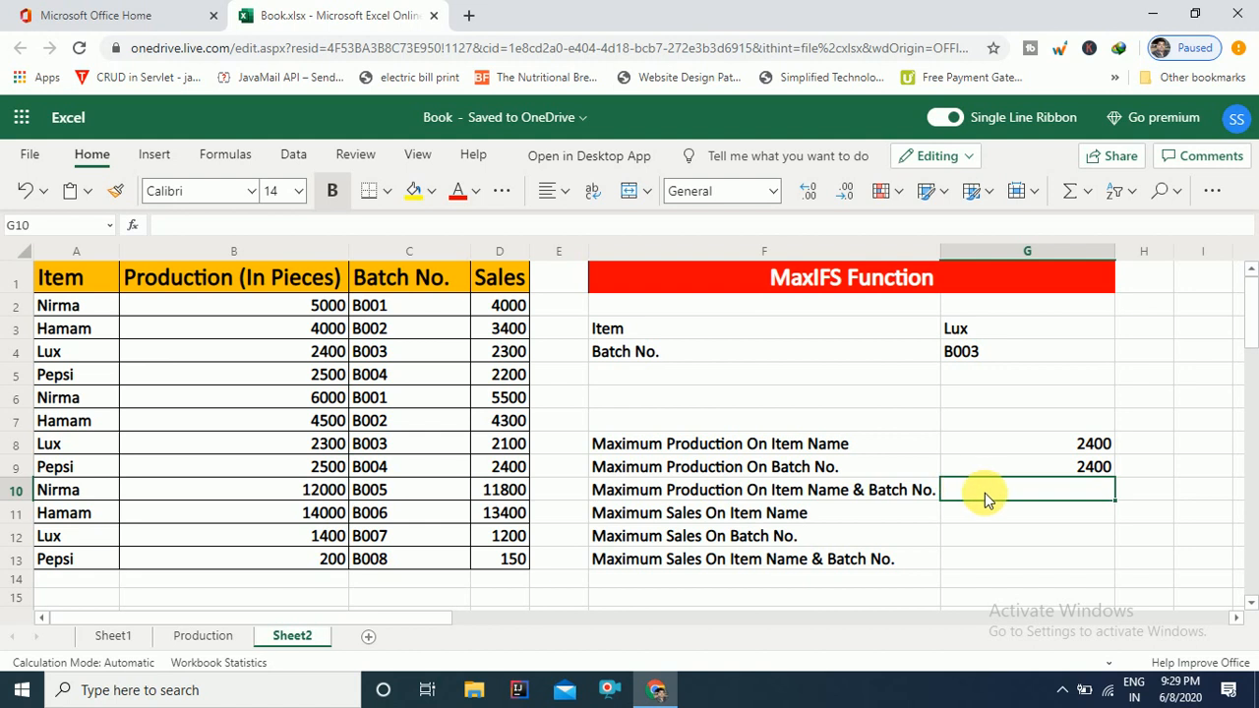
Step: Begin a MAXIFS formula in G10 with production B2:B13 as max range, A2:A13 as first criteria range and G3 as its criterion
text(=maxi)
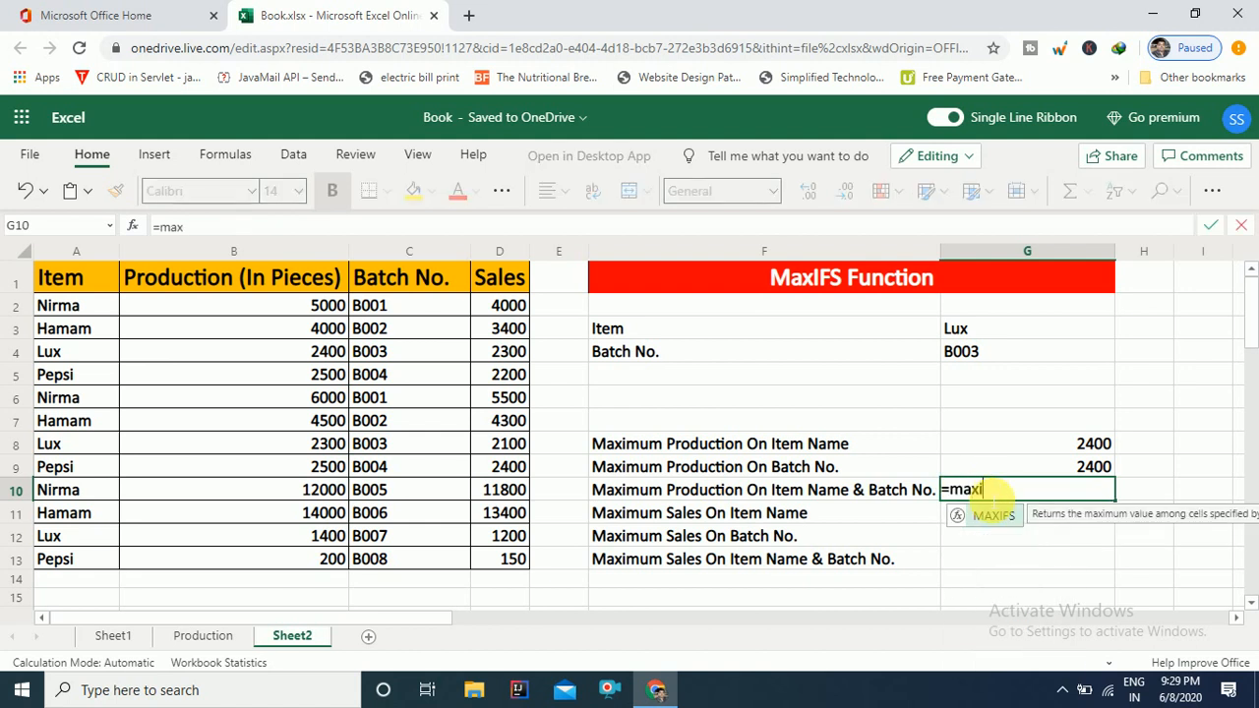
text(fs()
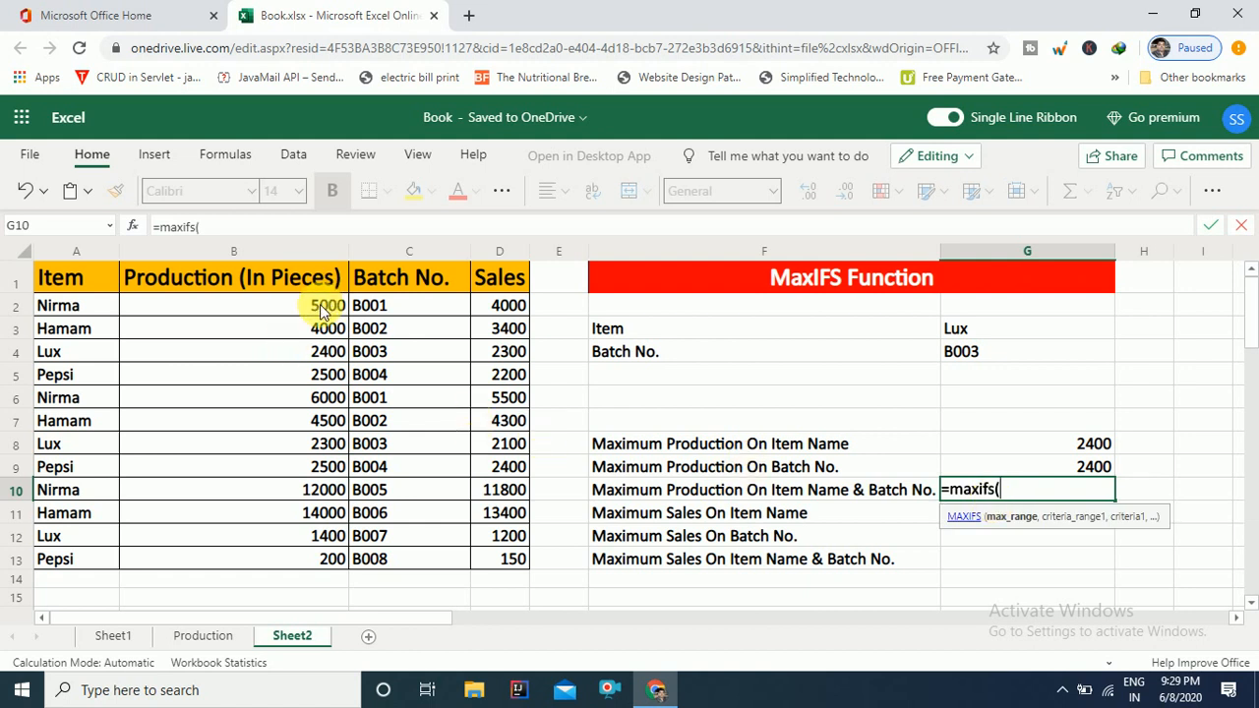
drag(322, 313, 315, 555)
text(,)
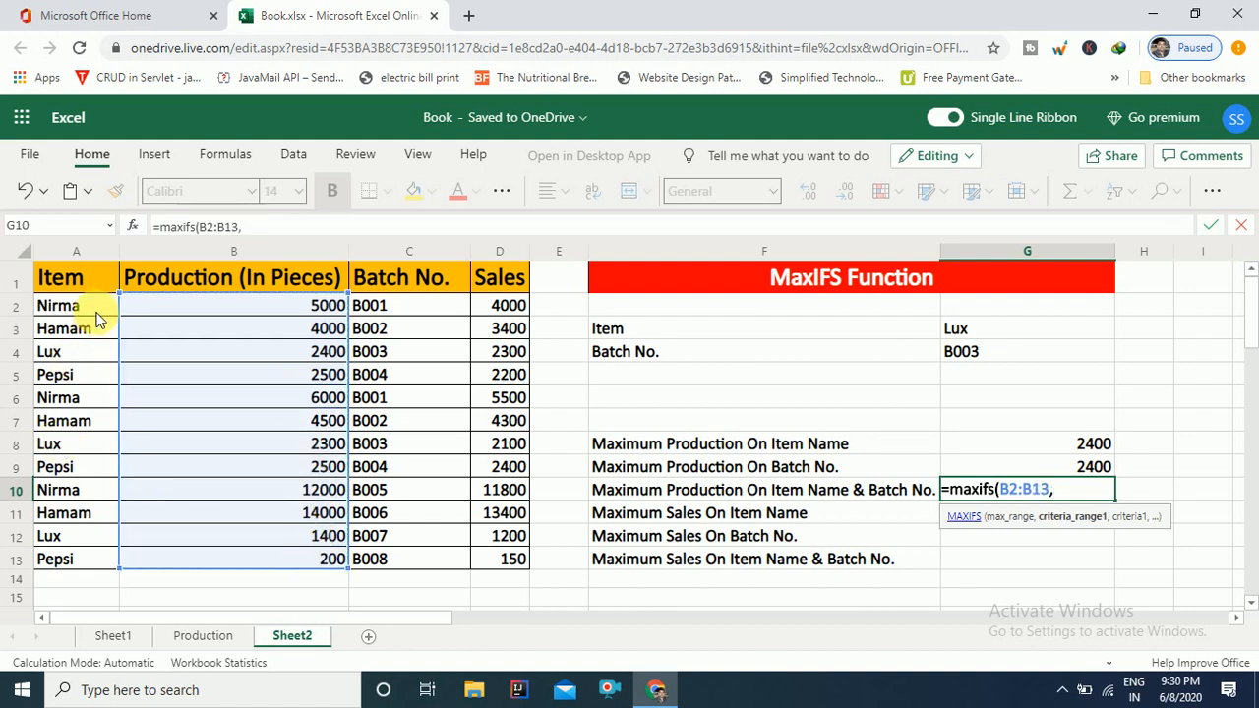
drag(97, 313, 87, 556)
text(,)
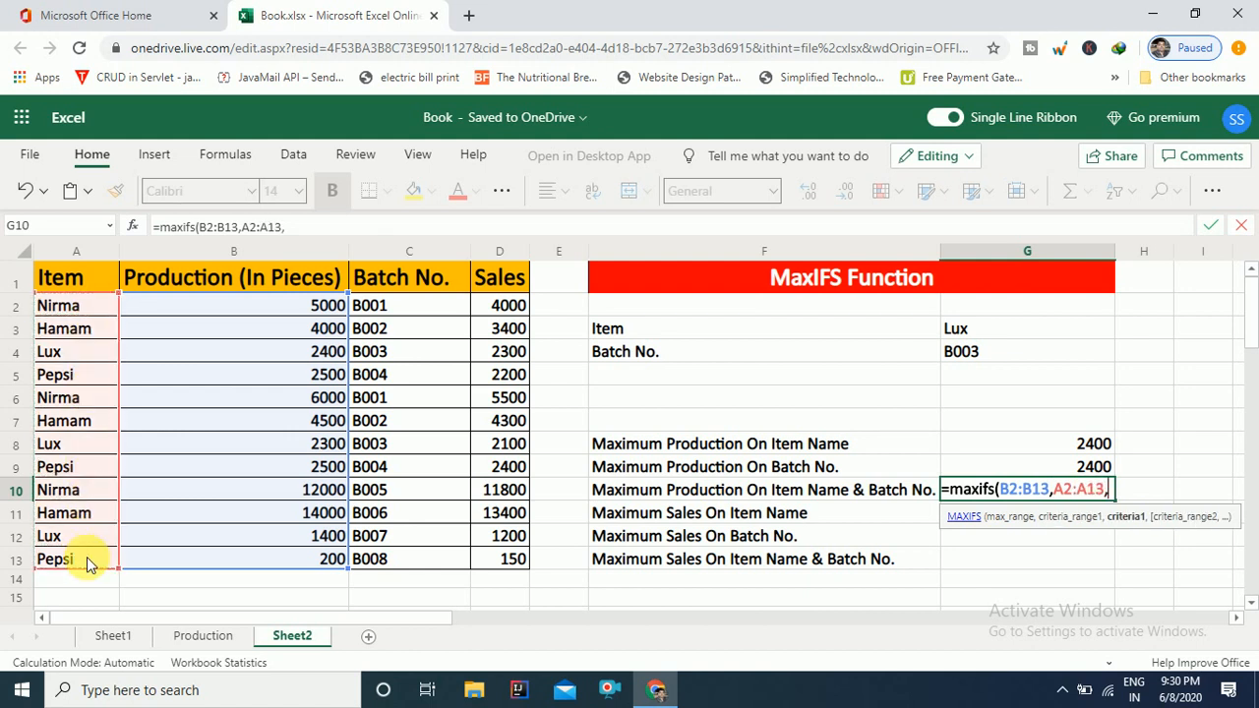
click(971, 329)
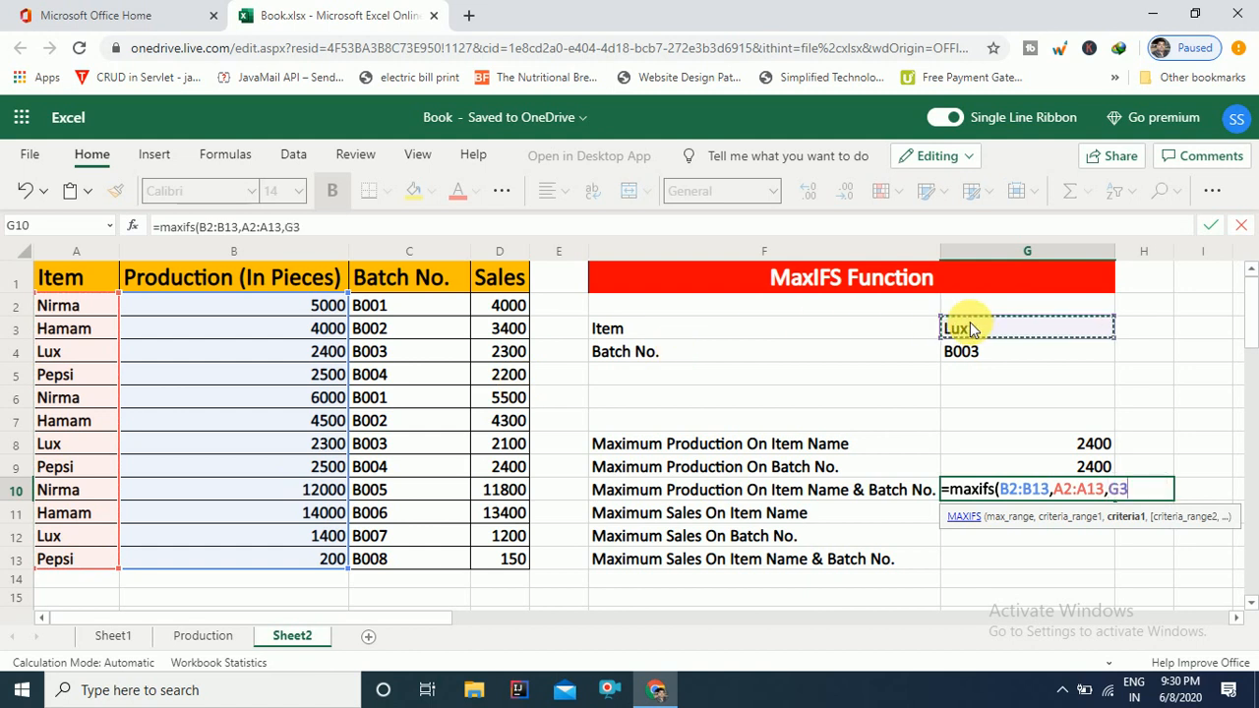
text(,)
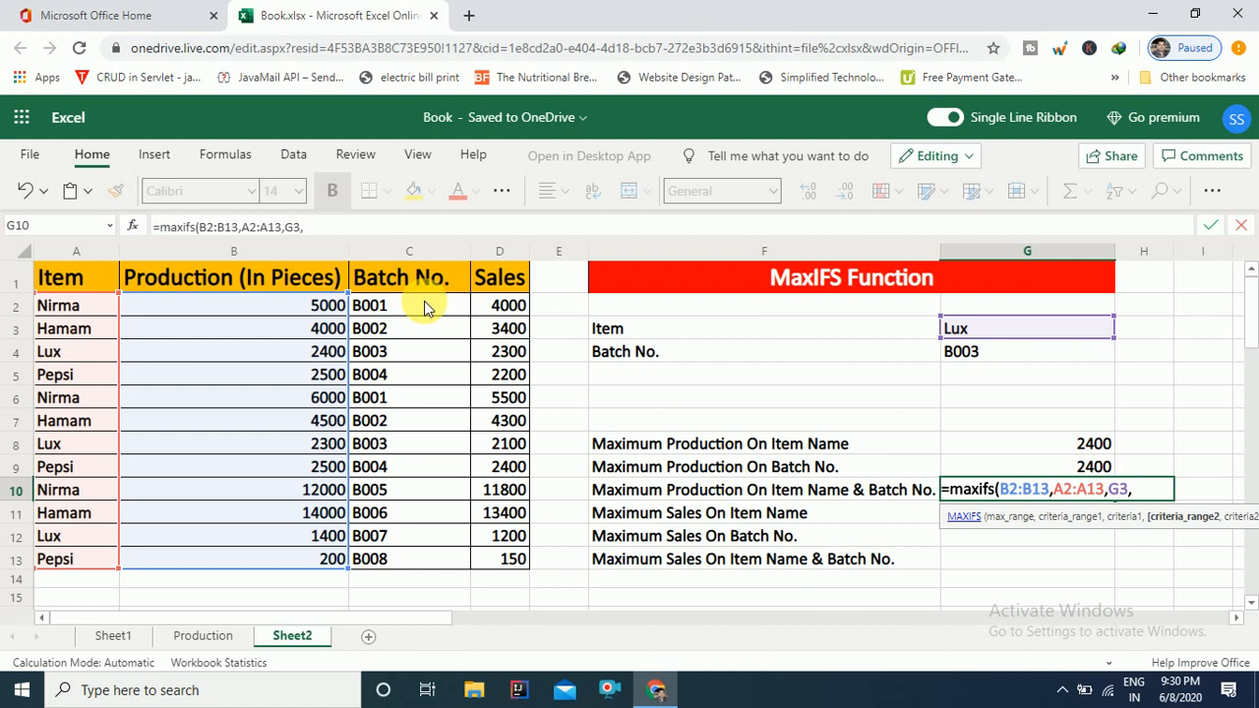
Step: Complete the MAXIFS formula in G10 with batch numbers C2:C13 as second criteria range and G4 as its criterion
drag(424, 308, 403, 557)
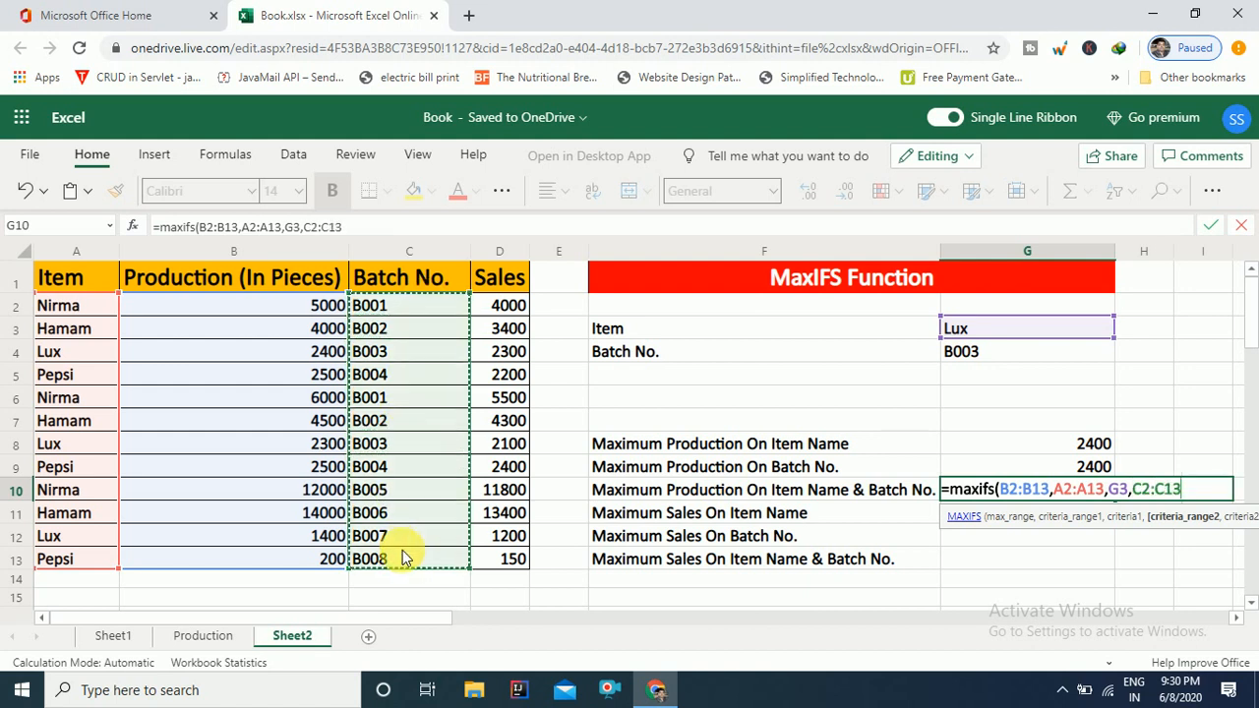
text(,)
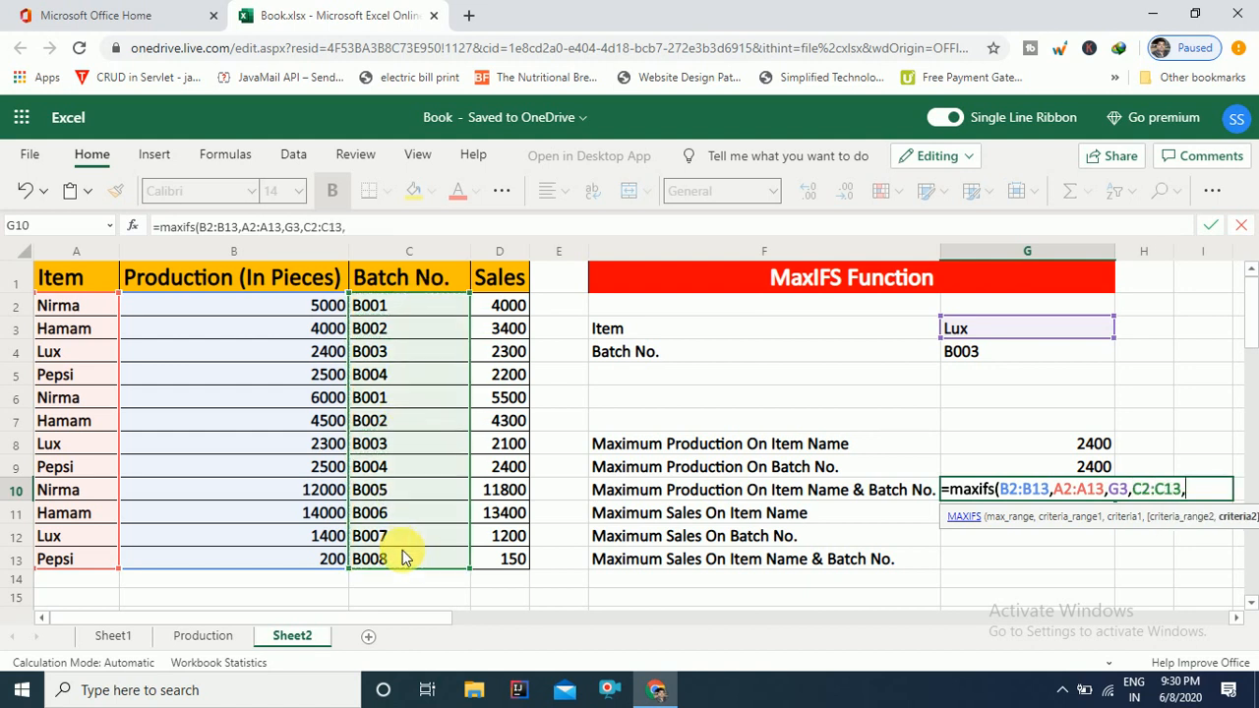
click(1015, 354)
text())
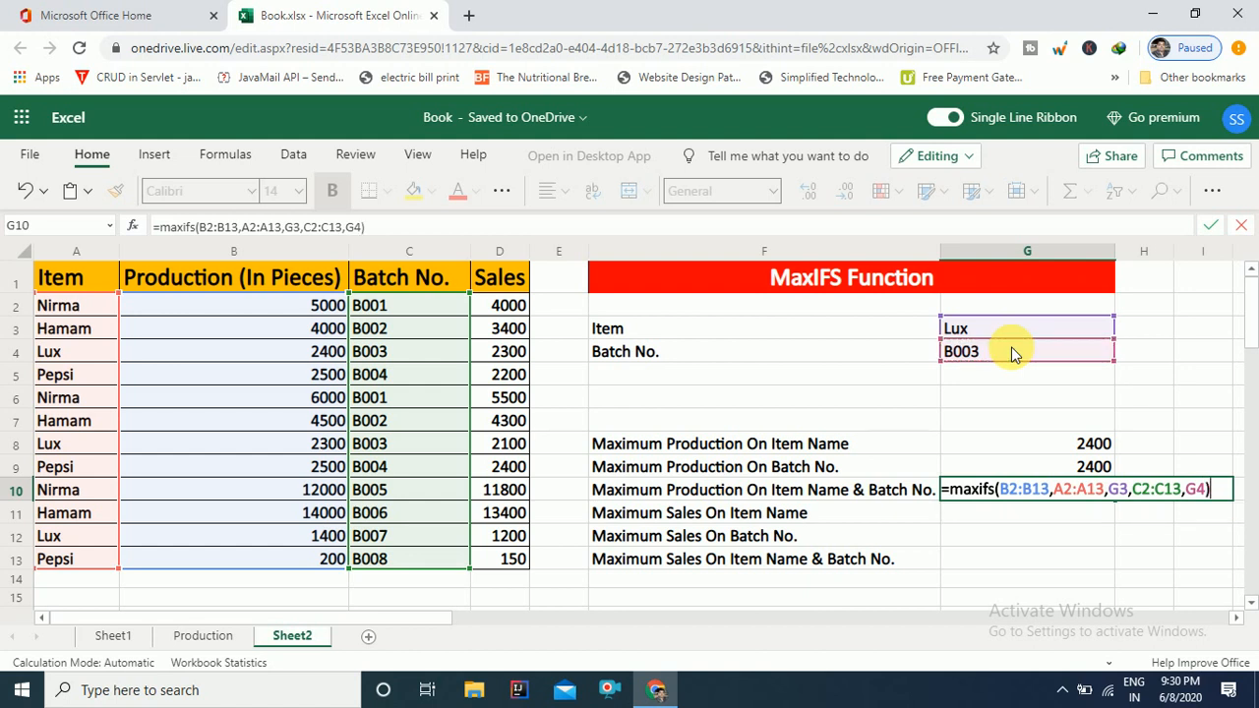
key(Return)
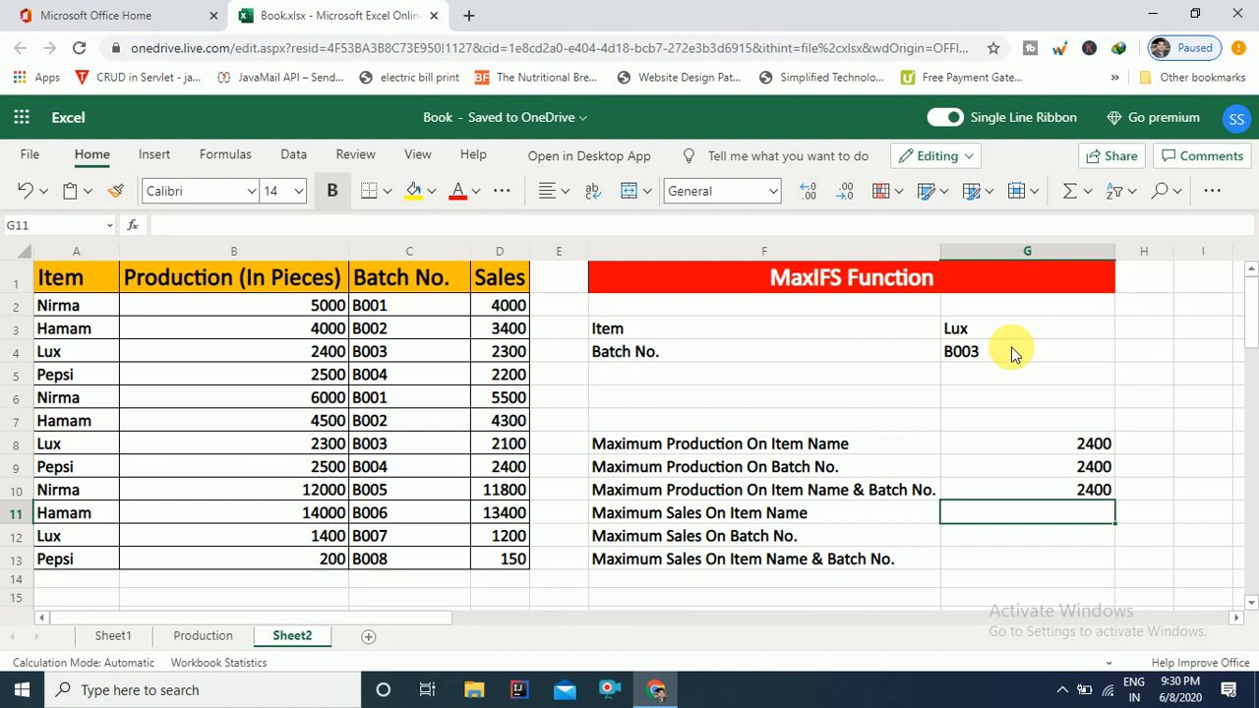
Step: Enter =MAXIFS(D2:D13,A2:A13,G3) in G11 for the maximum sales by item name
text(=maxifs)
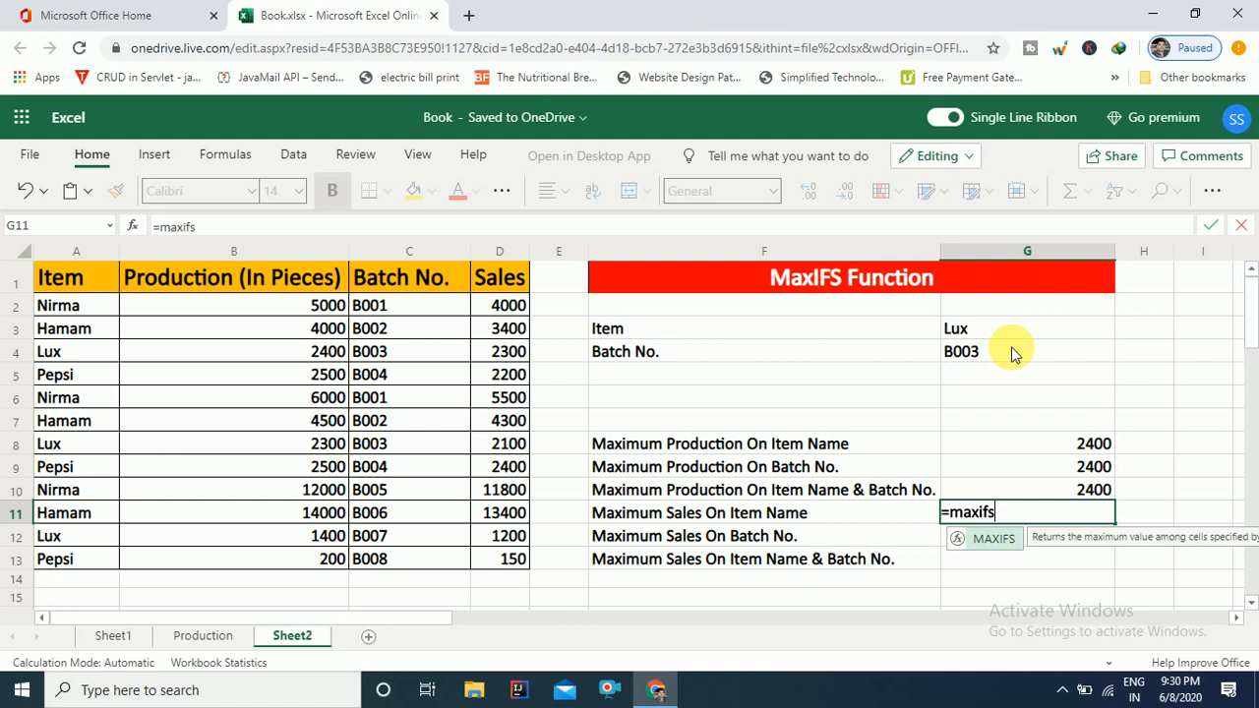
text(()
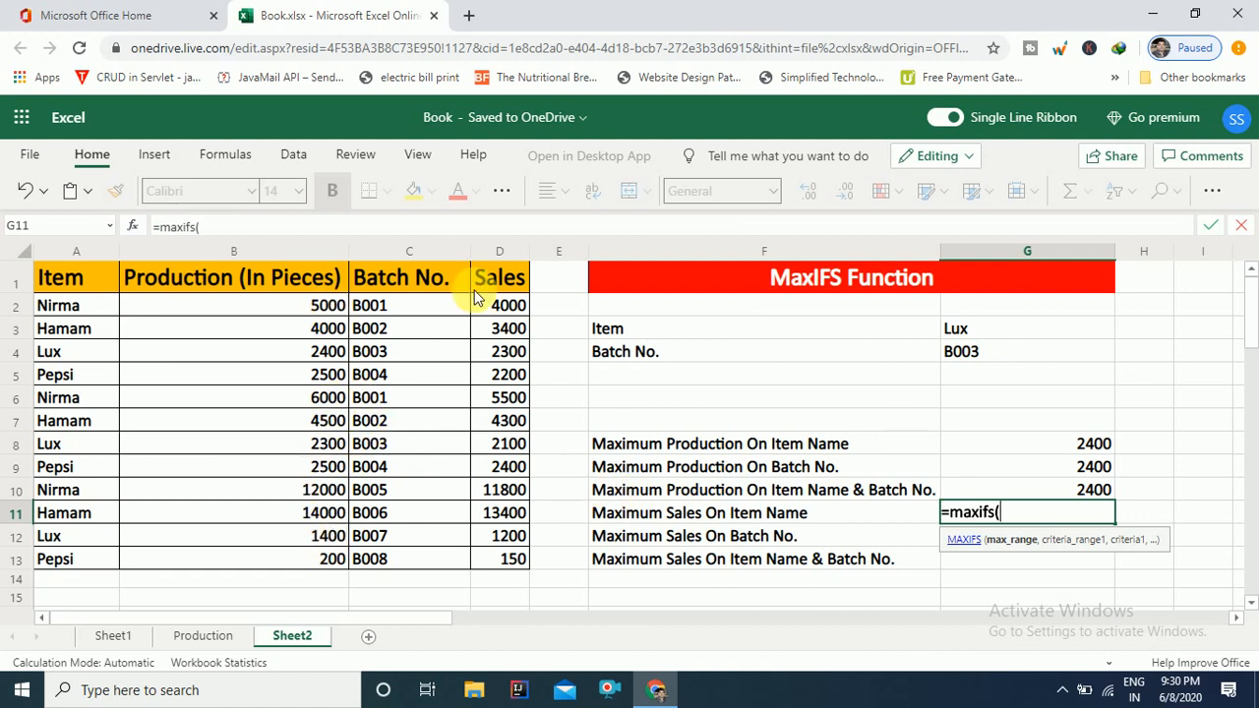
drag(508, 308, 518, 560)
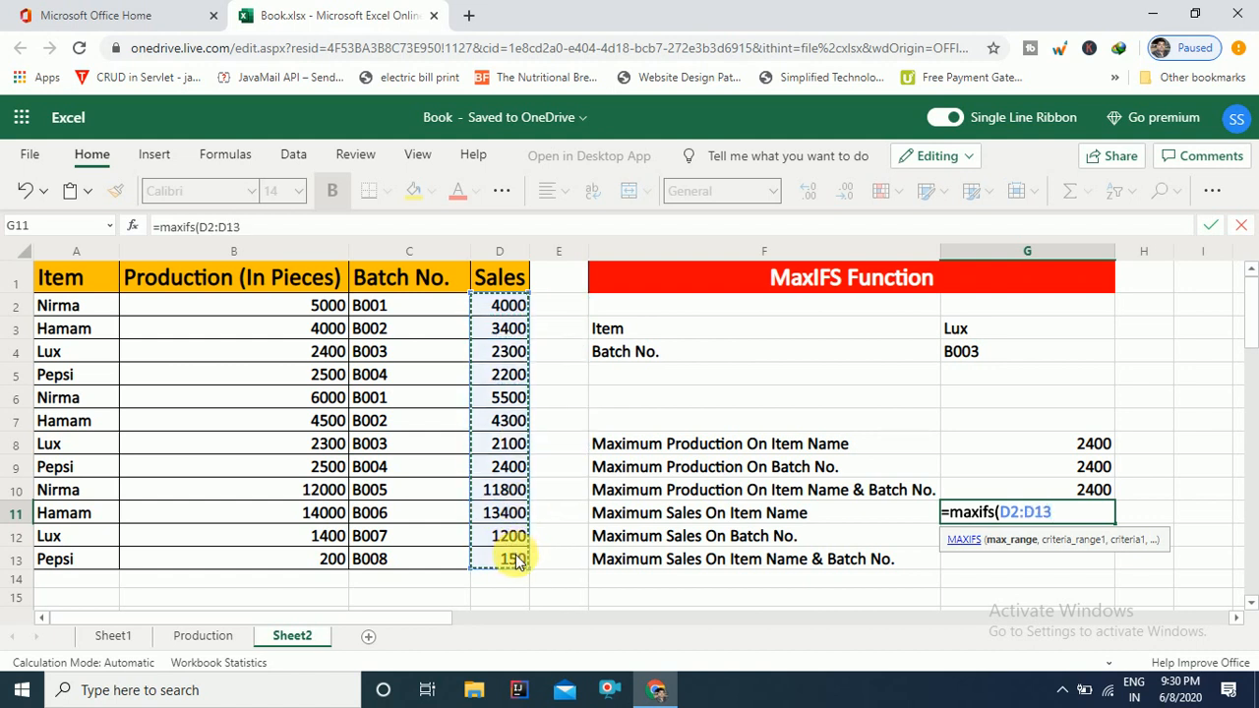
text(,)
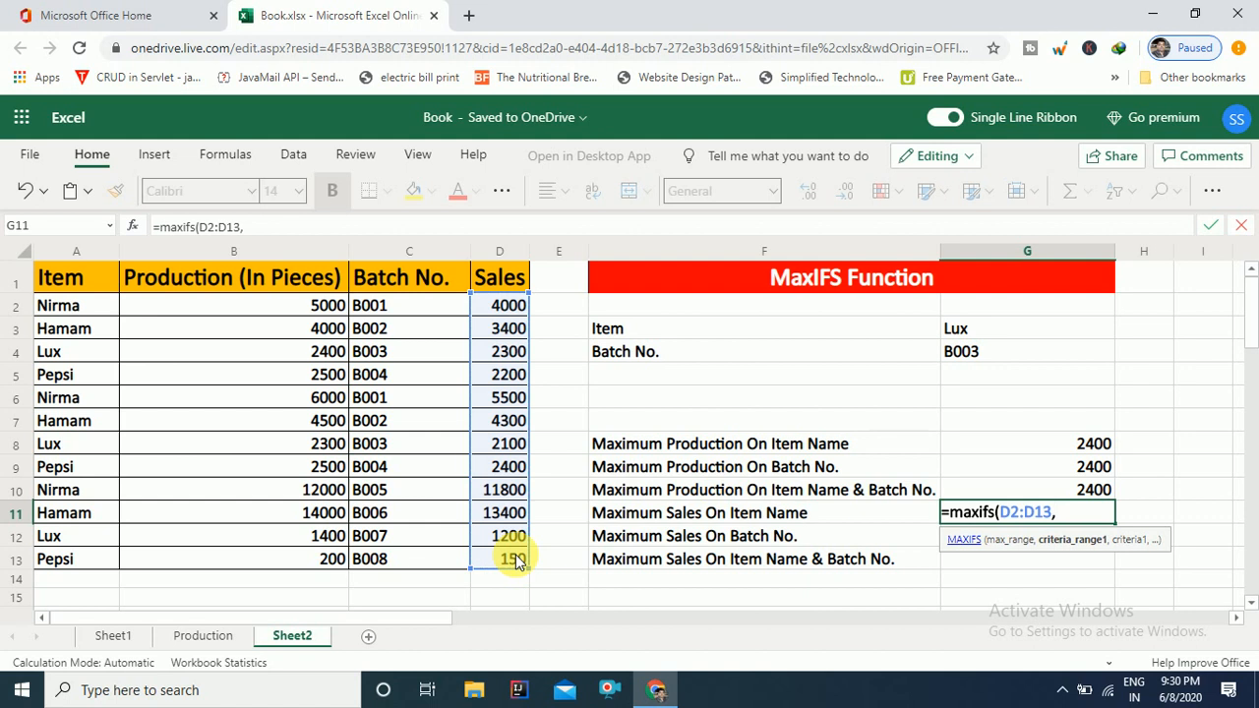
click(63, 307)
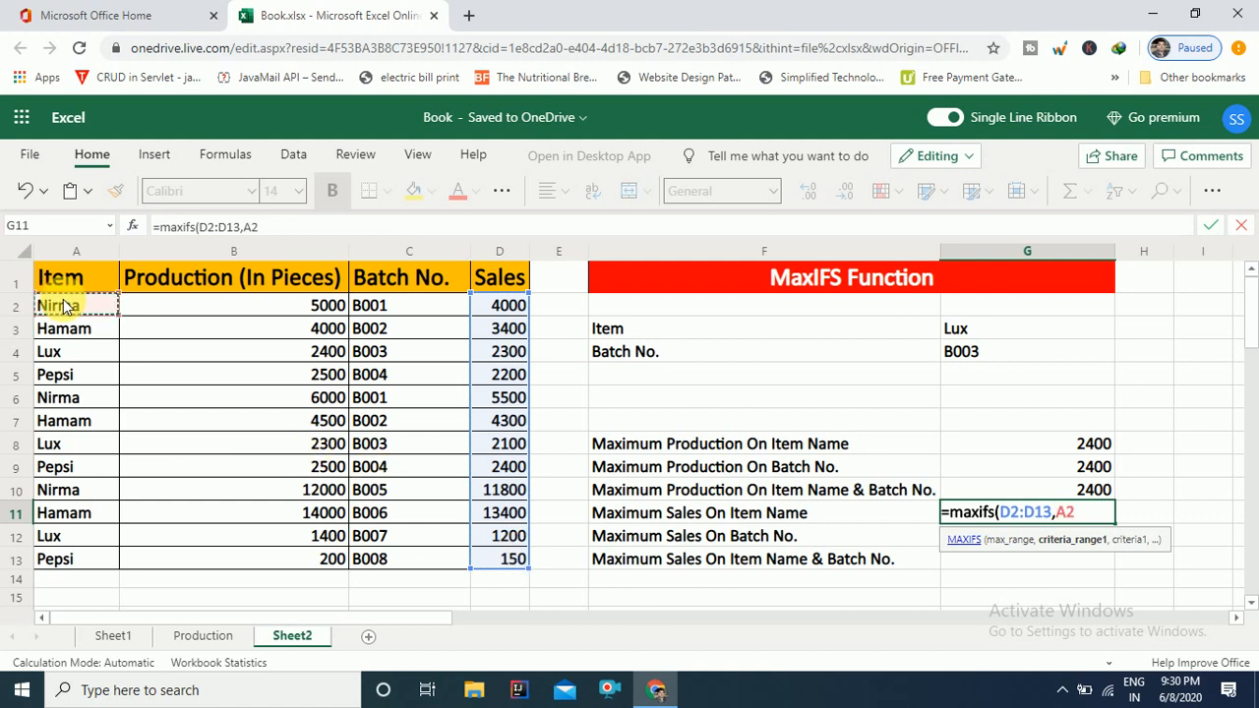
drag(64, 307, 71, 559)
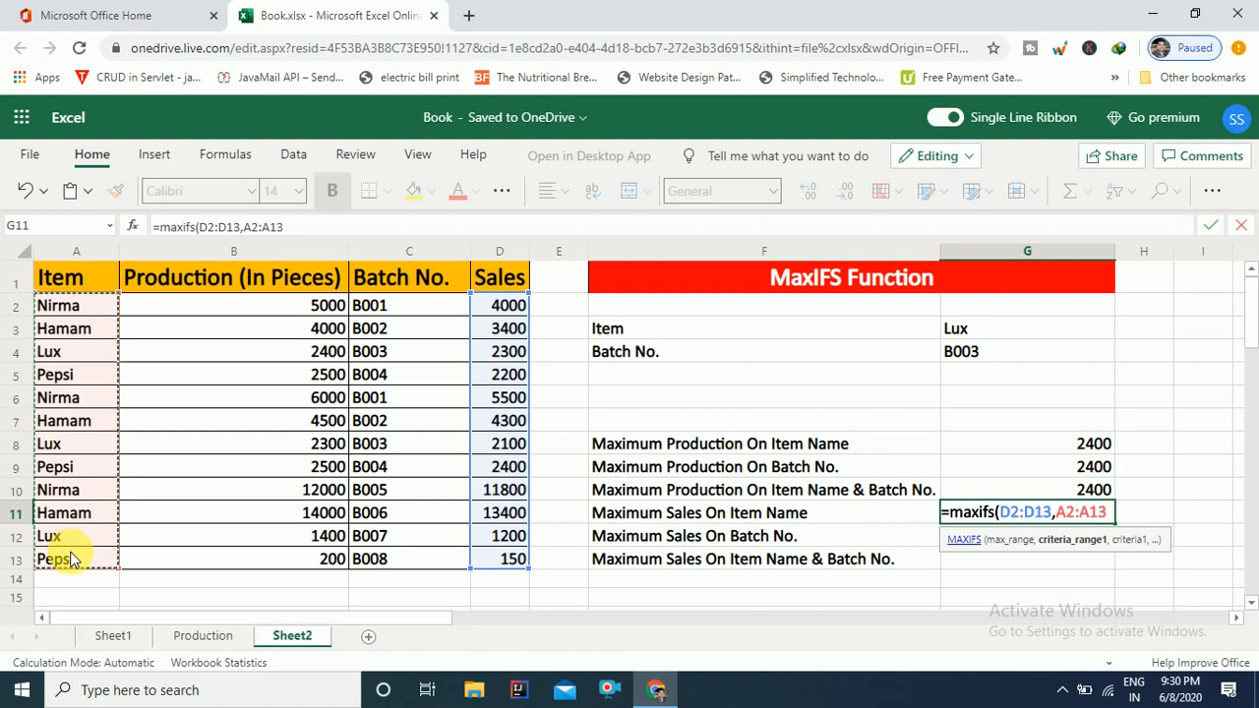
text(,)
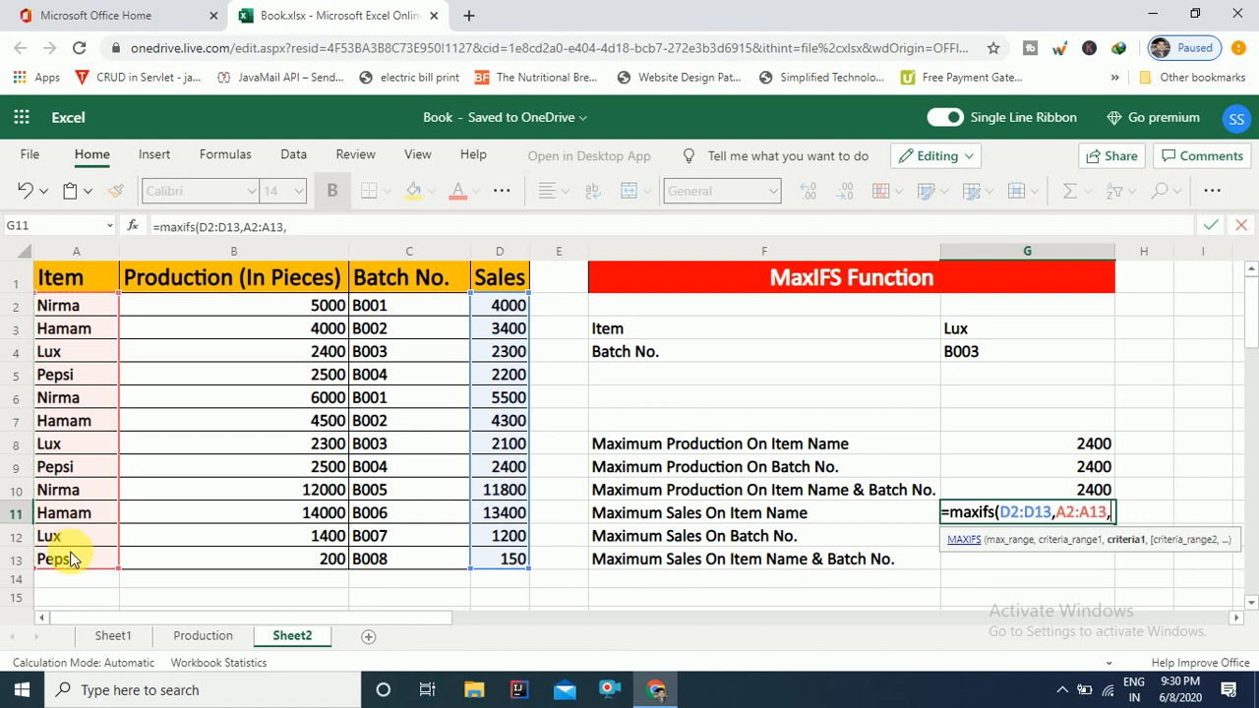
click(995, 333)
text())
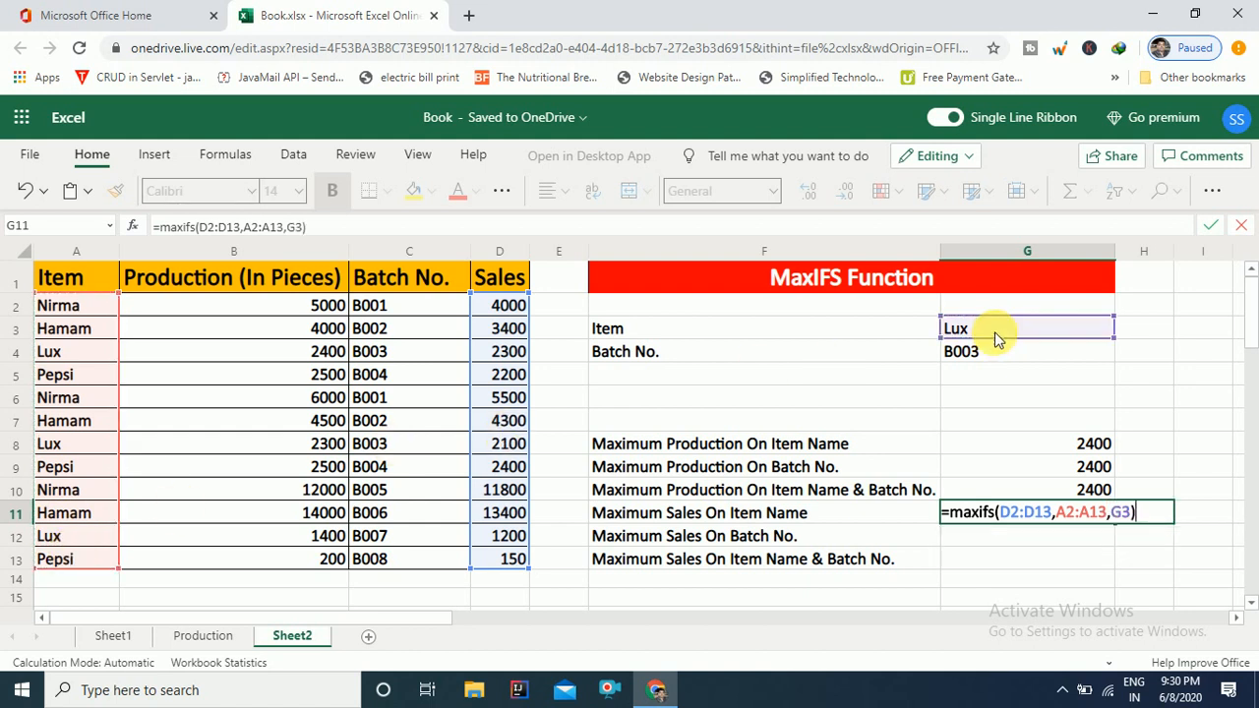
key(Return)
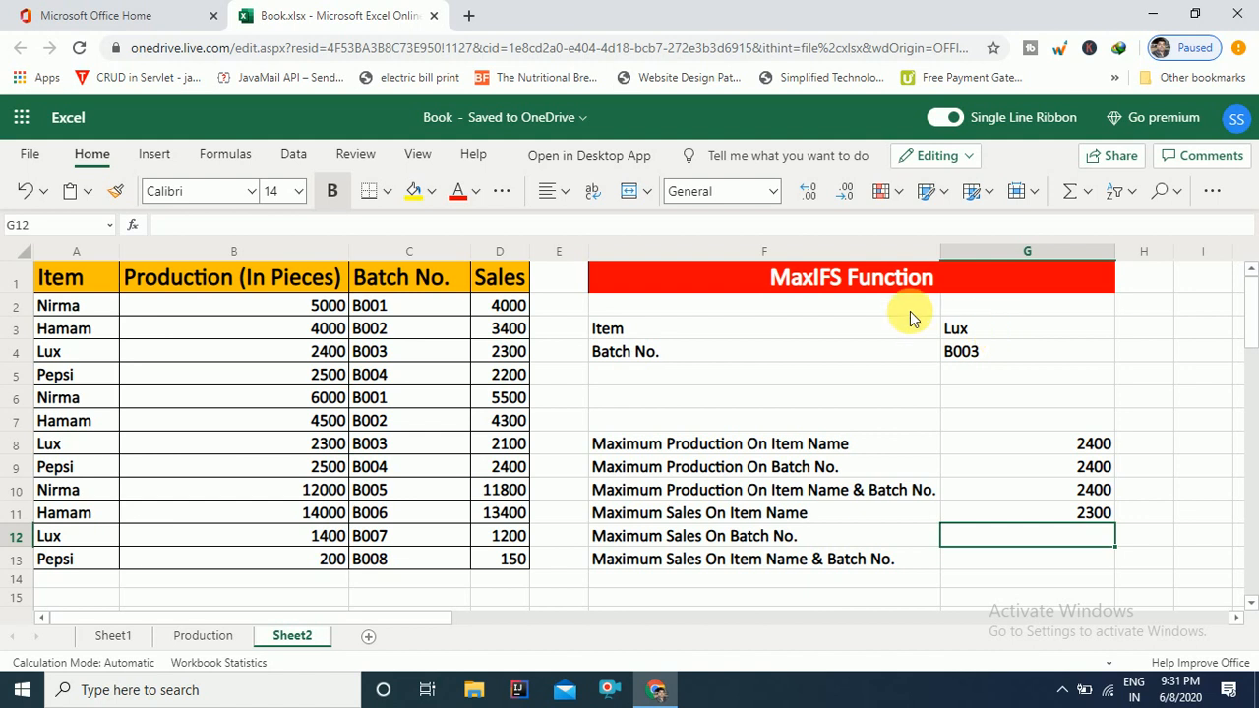
Step: Enter =MAXIFS(D2:D13,C2:C13,G4) in G12 for the maximum sales by batch number
text(=max)
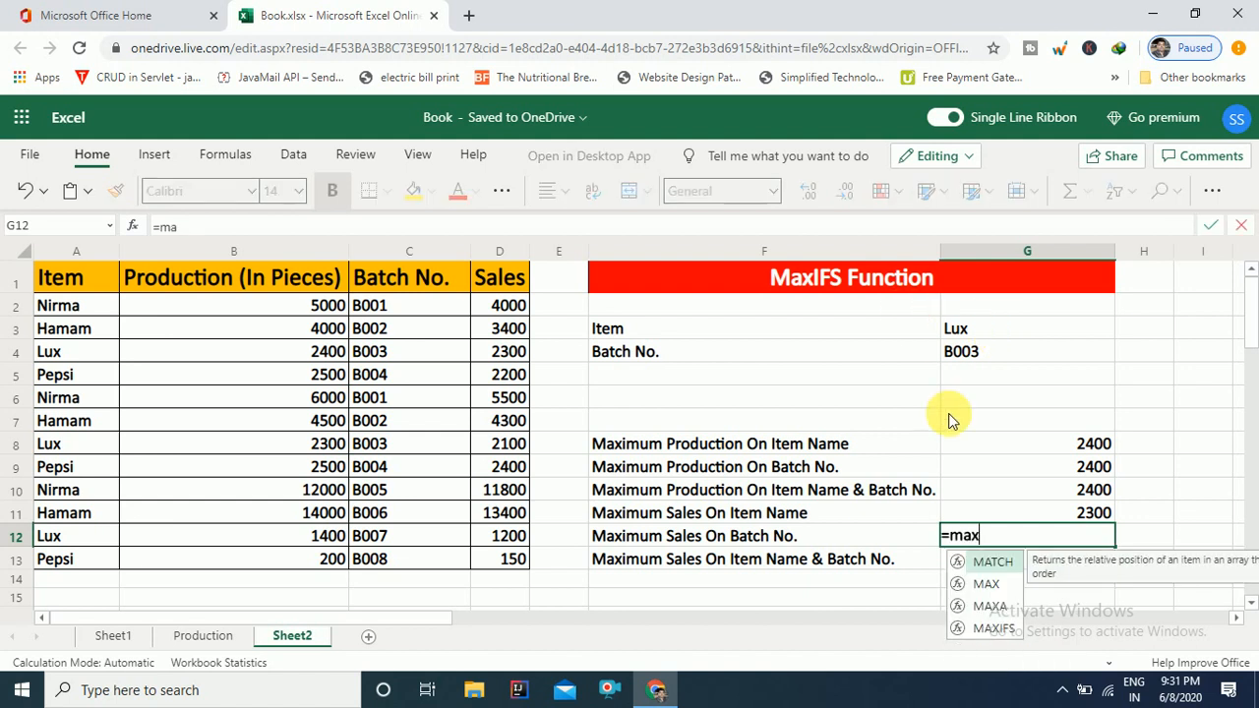
text(ifs()
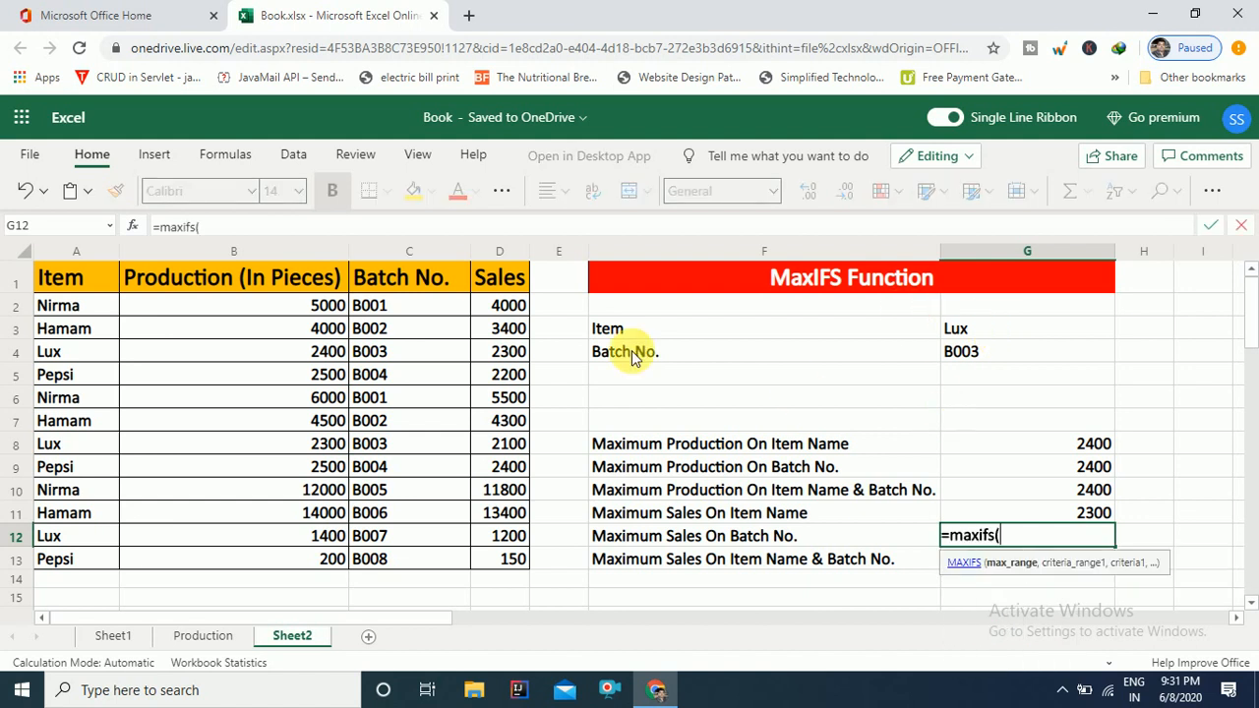
drag(518, 311, 516, 557)
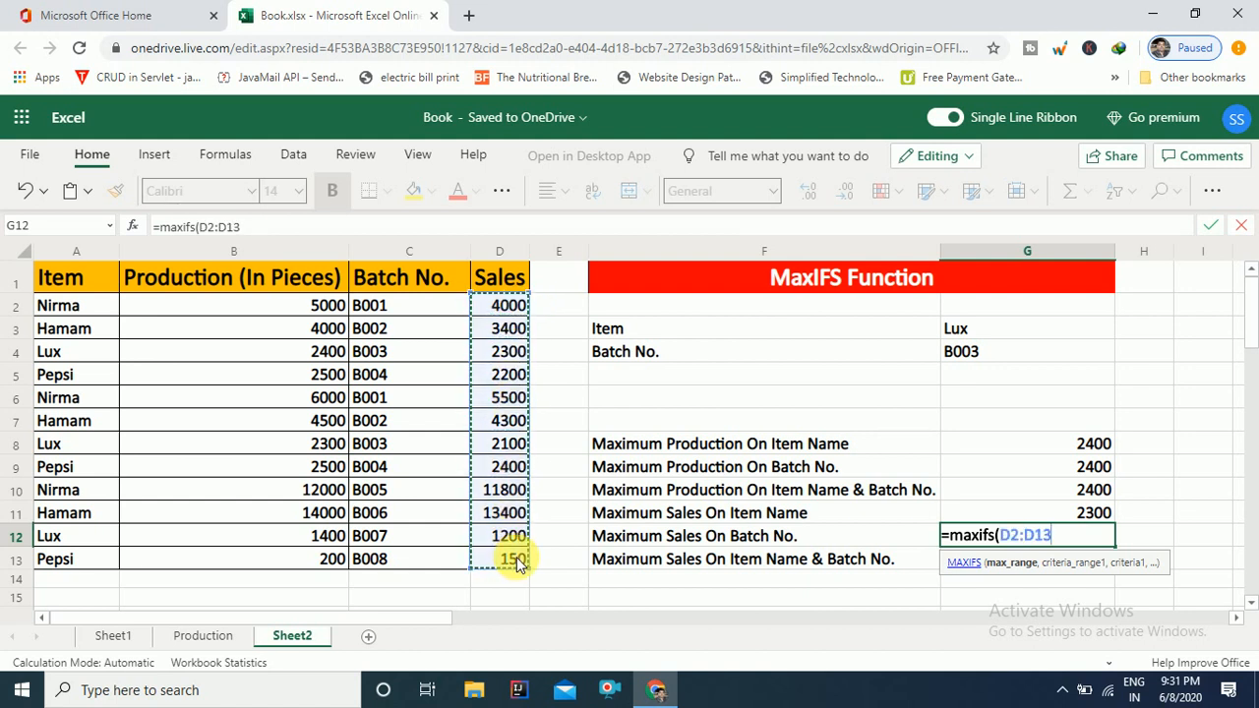
text(,)
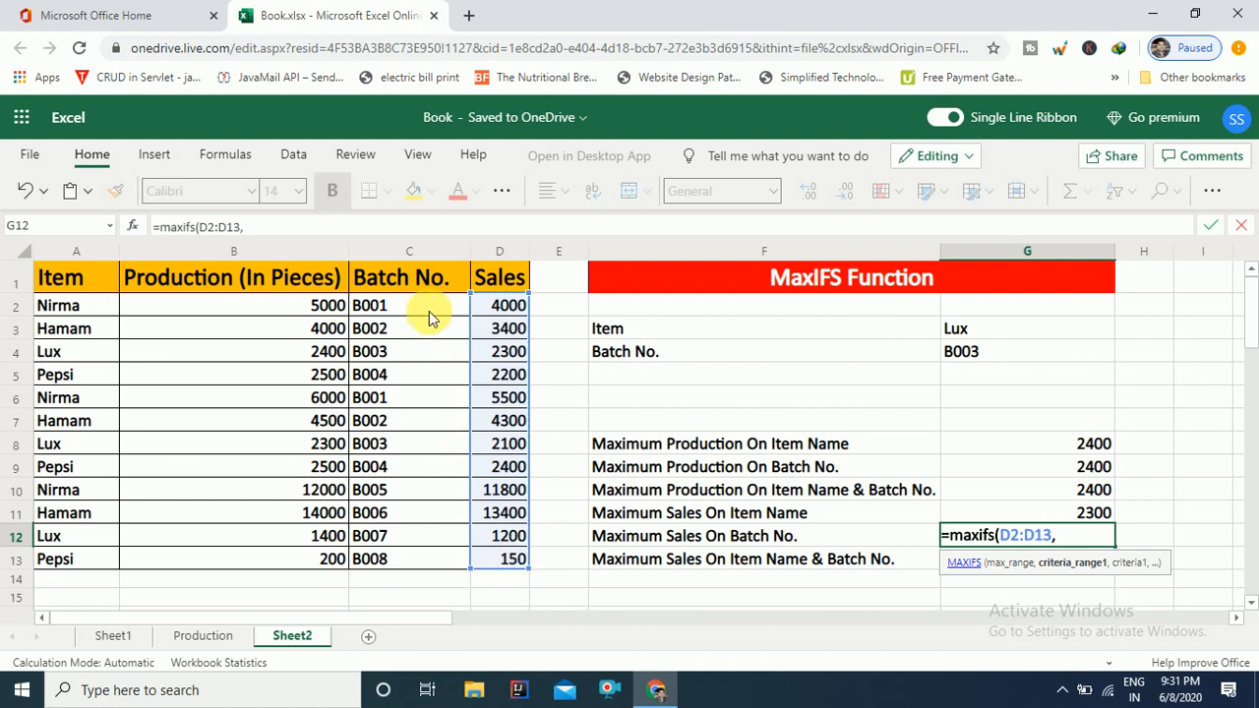
drag(417, 310, 414, 556)
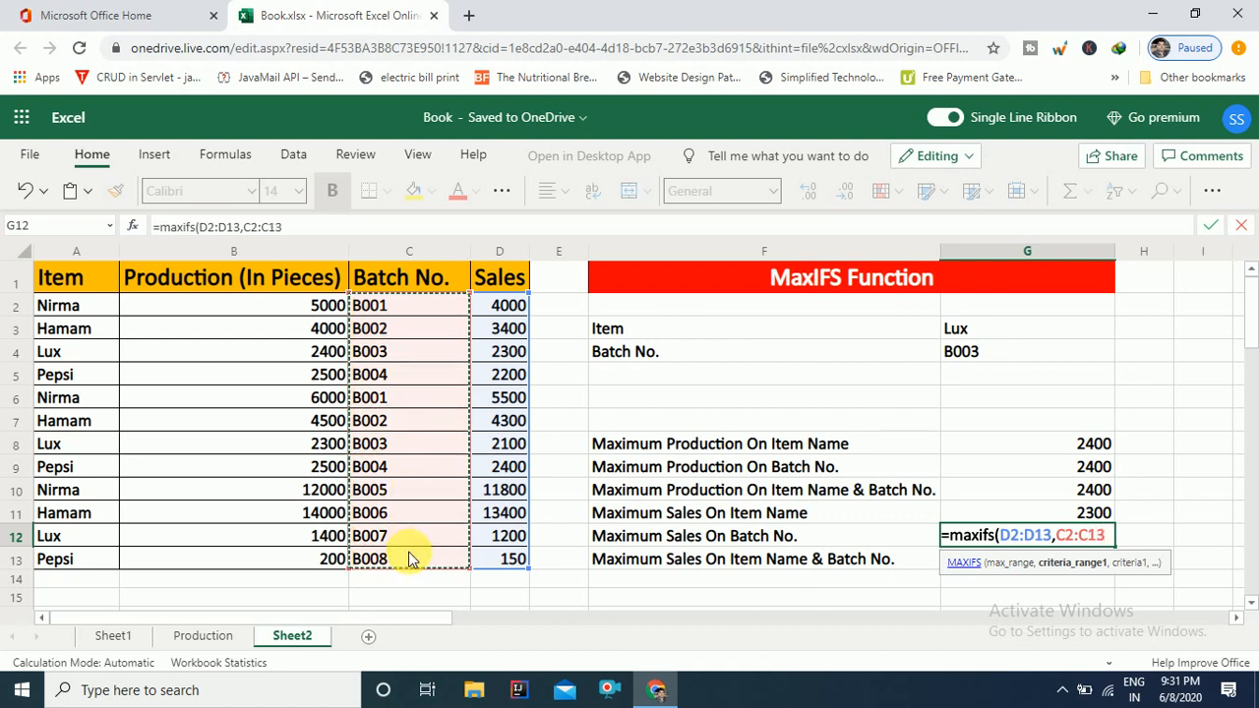
text(,)
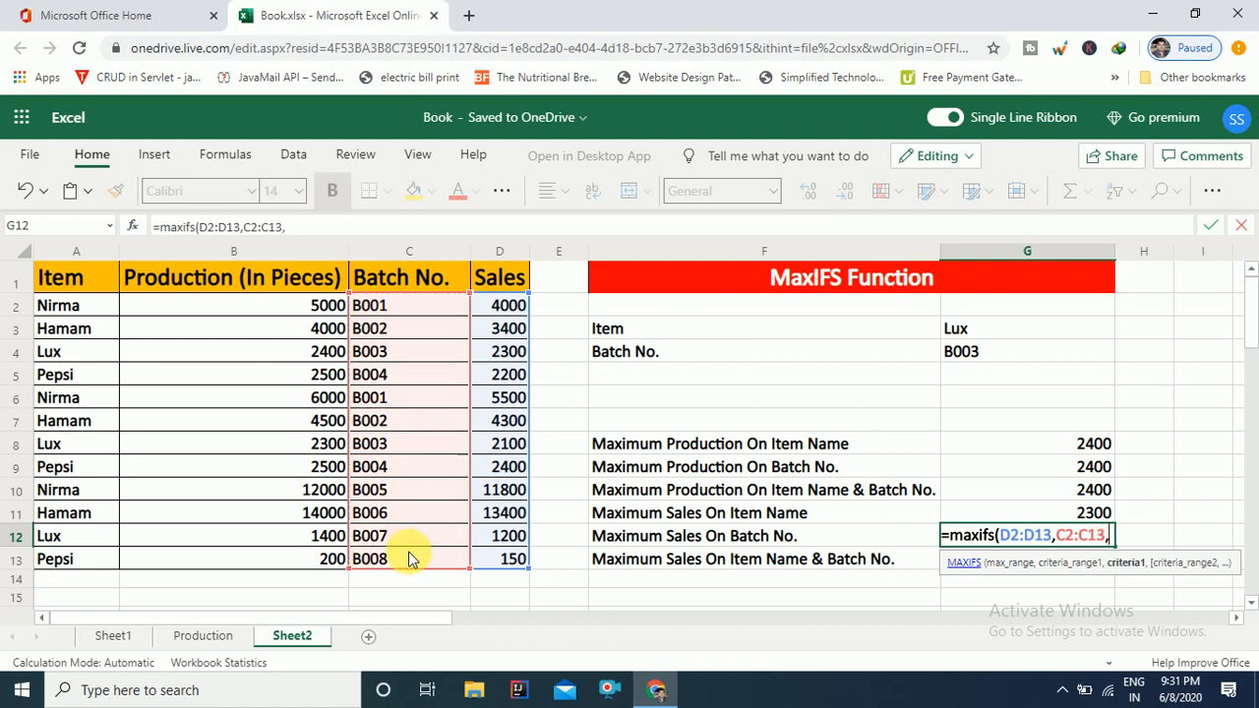
click(1016, 354)
text())
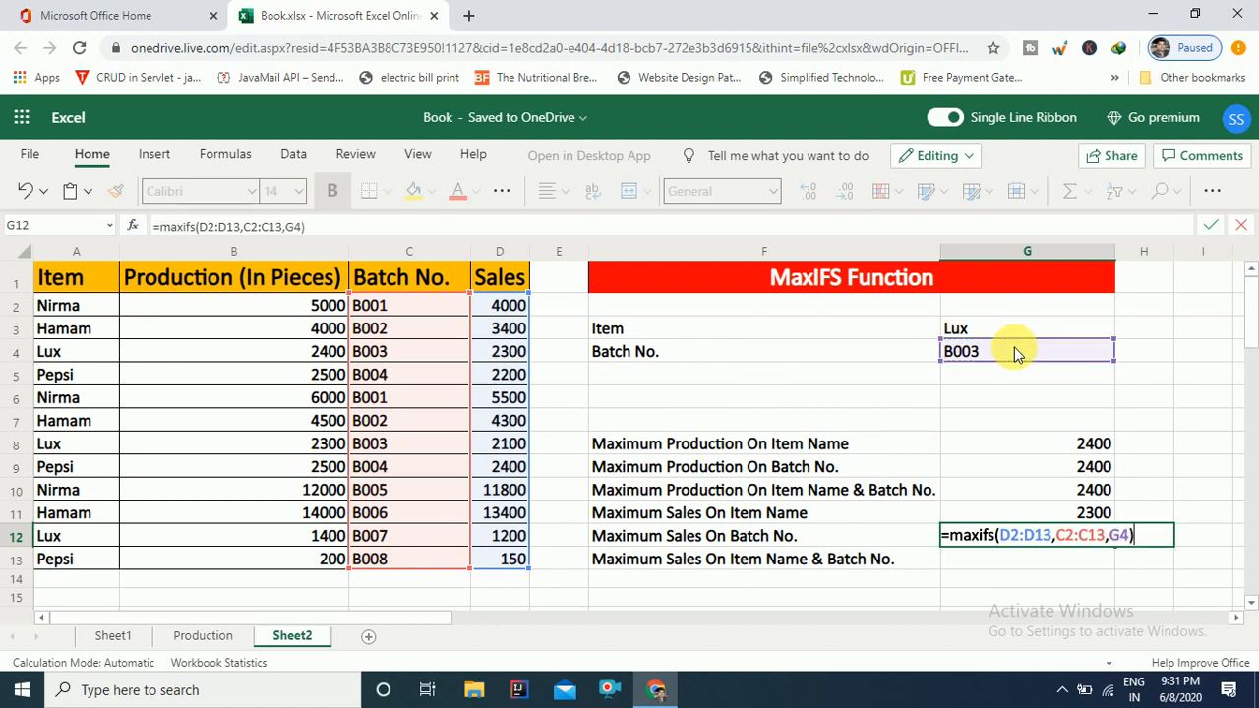
key(Return)
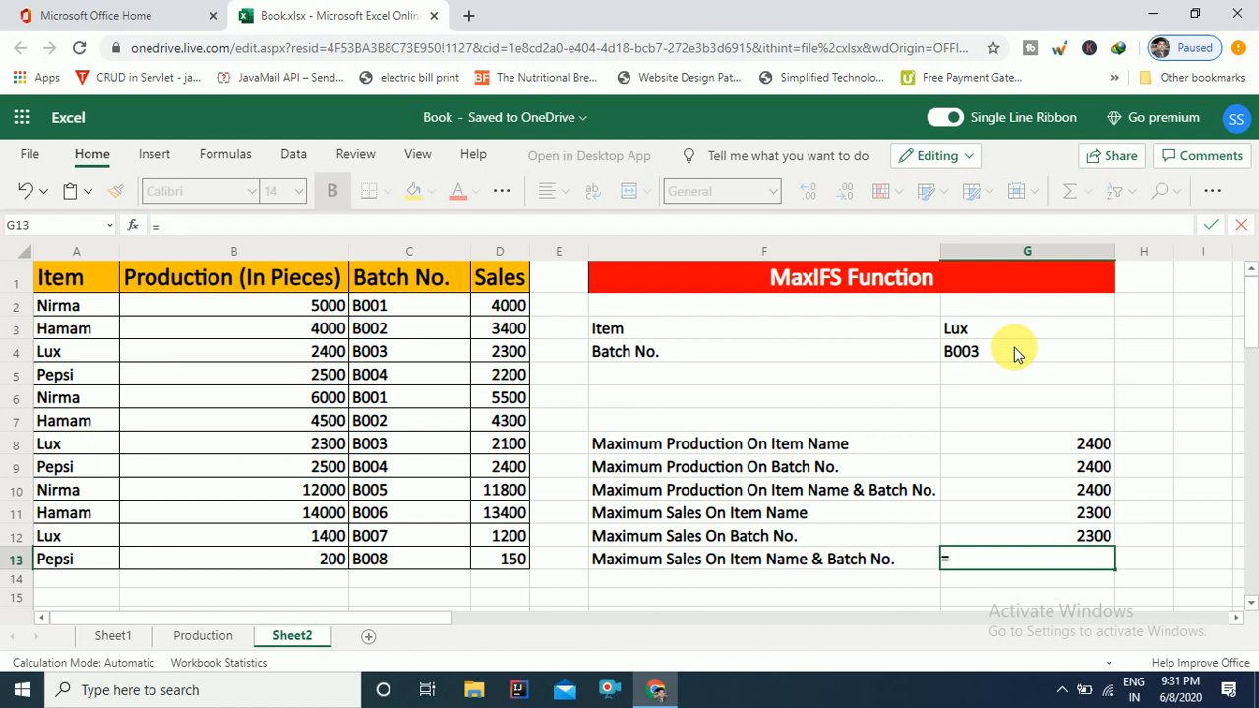
Step: Begin a MAXIFS formula in G13 with sales D2:D13 as max range, A2:A13 as first criteria range and G3 as its criterion
text(axifs)
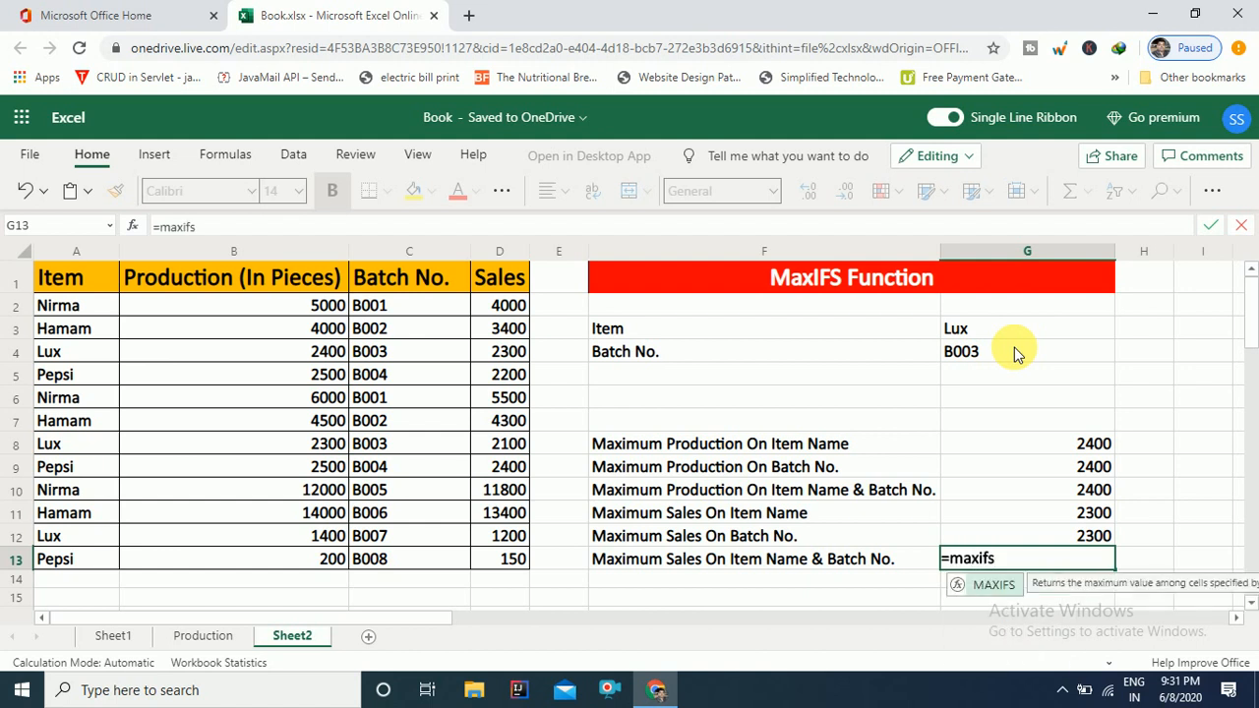
text(()
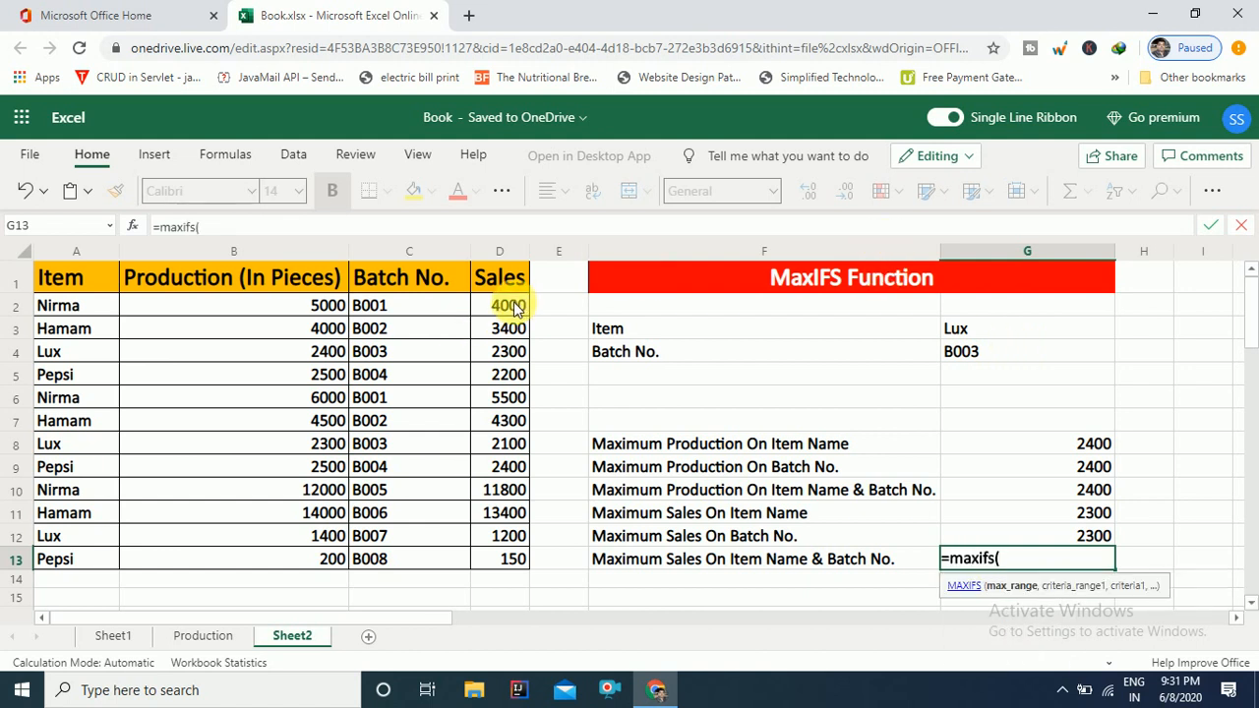
drag(513, 305, 522, 558)
text(,)
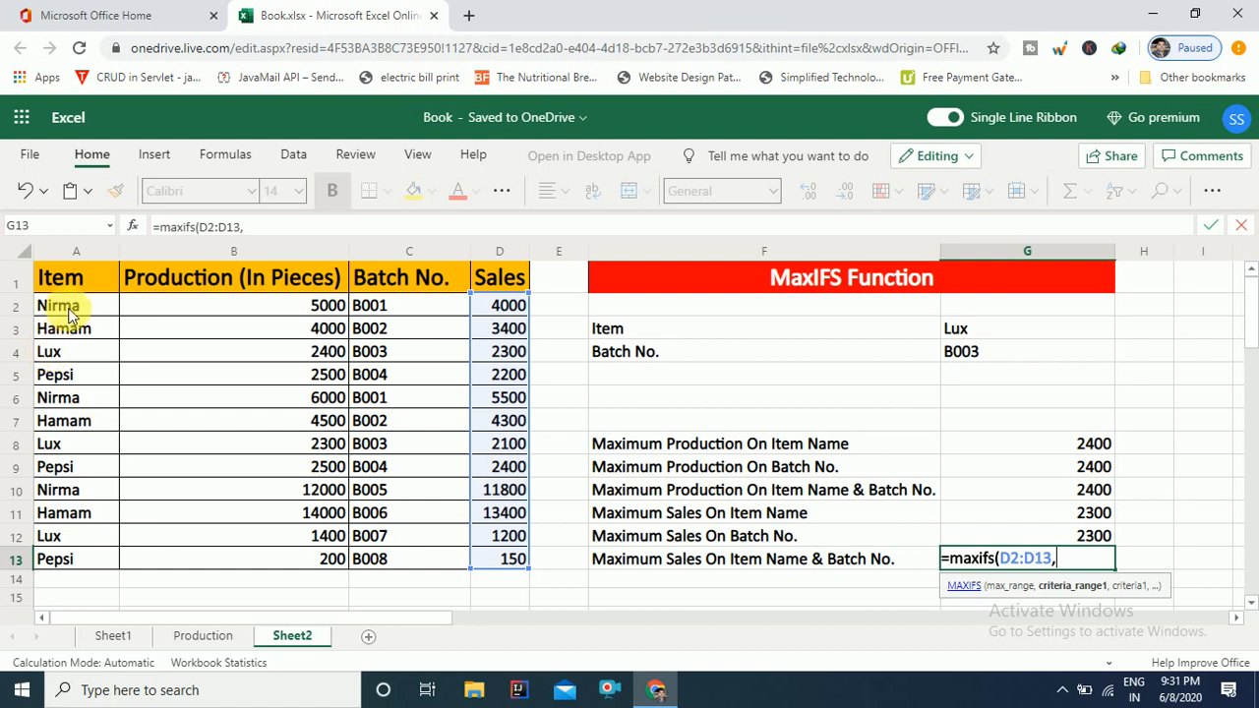
drag(77, 308, 69, 558)
text(,)
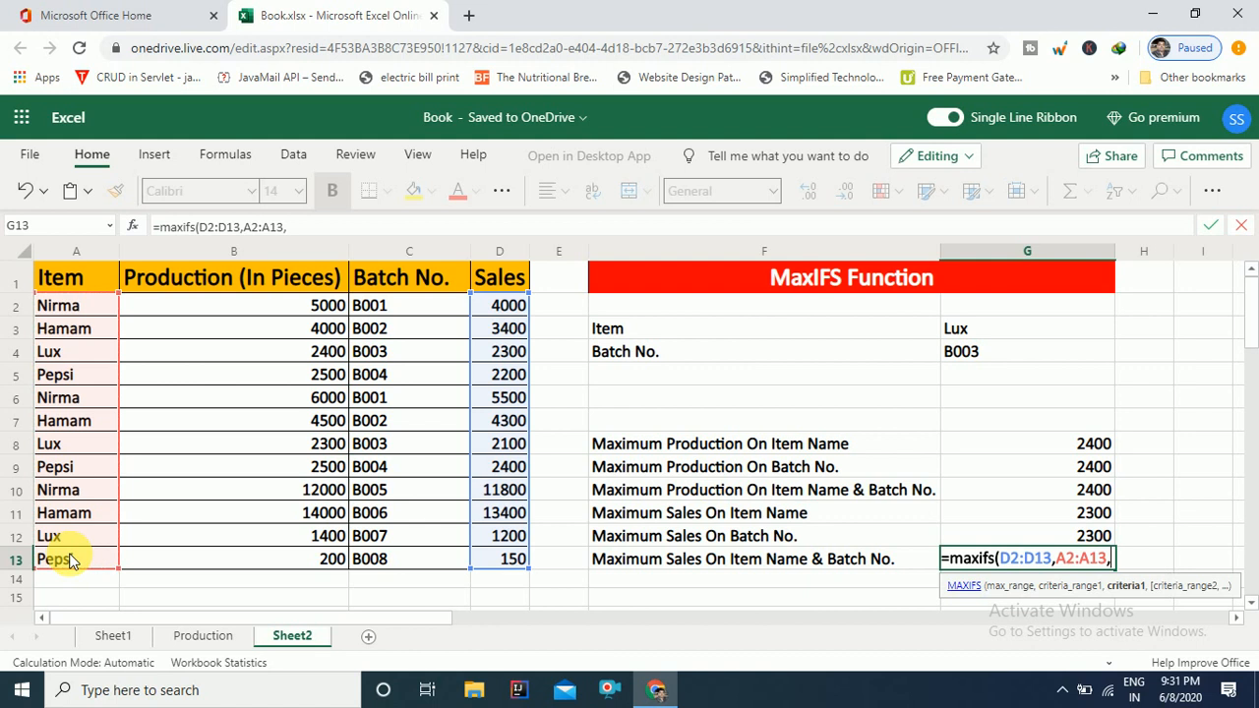
click(993, 337)
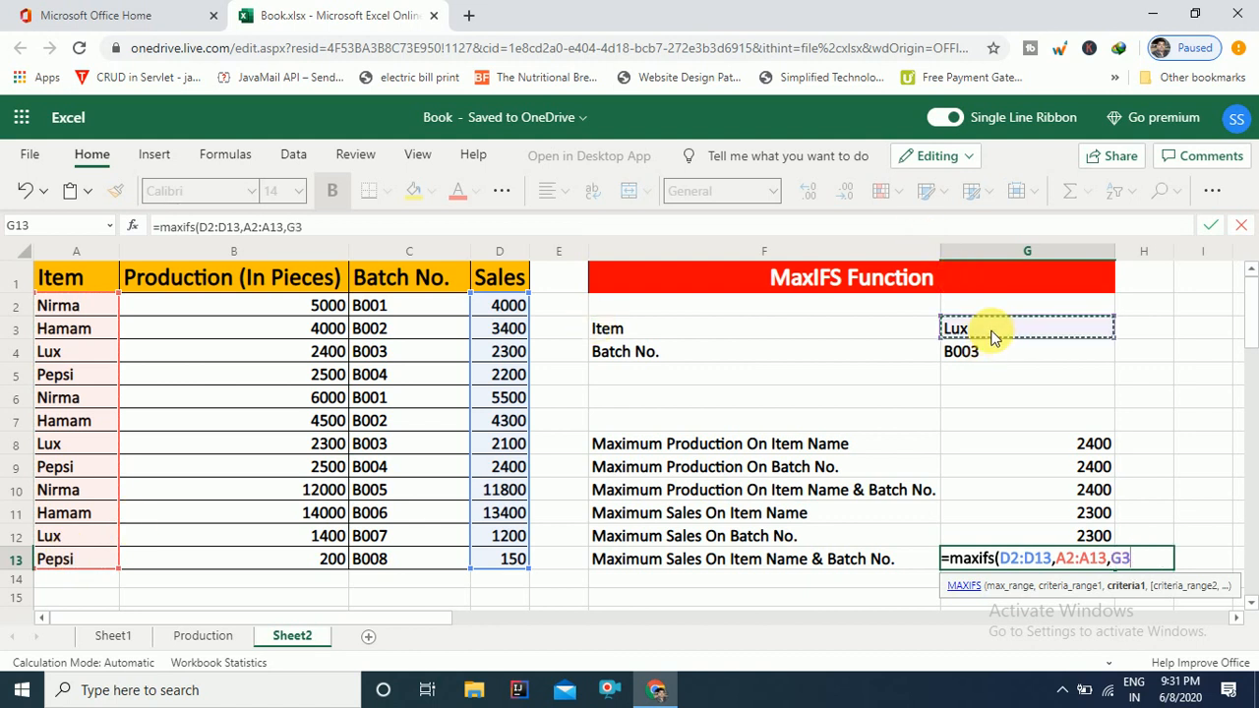
text(,)
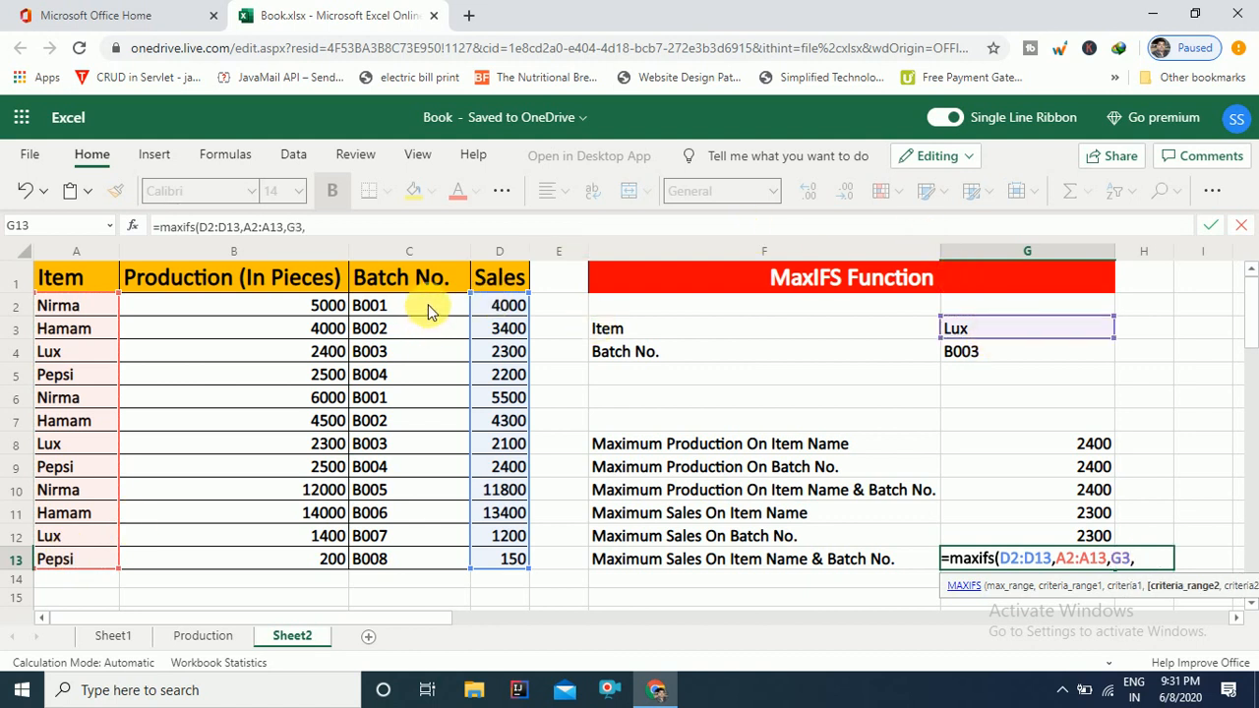
Step: Complete the MAXIFS formula in G13 with batch numbers C2:C13 as second criteria range and G4 as its criterion
drag(428, 304, 411, 559)
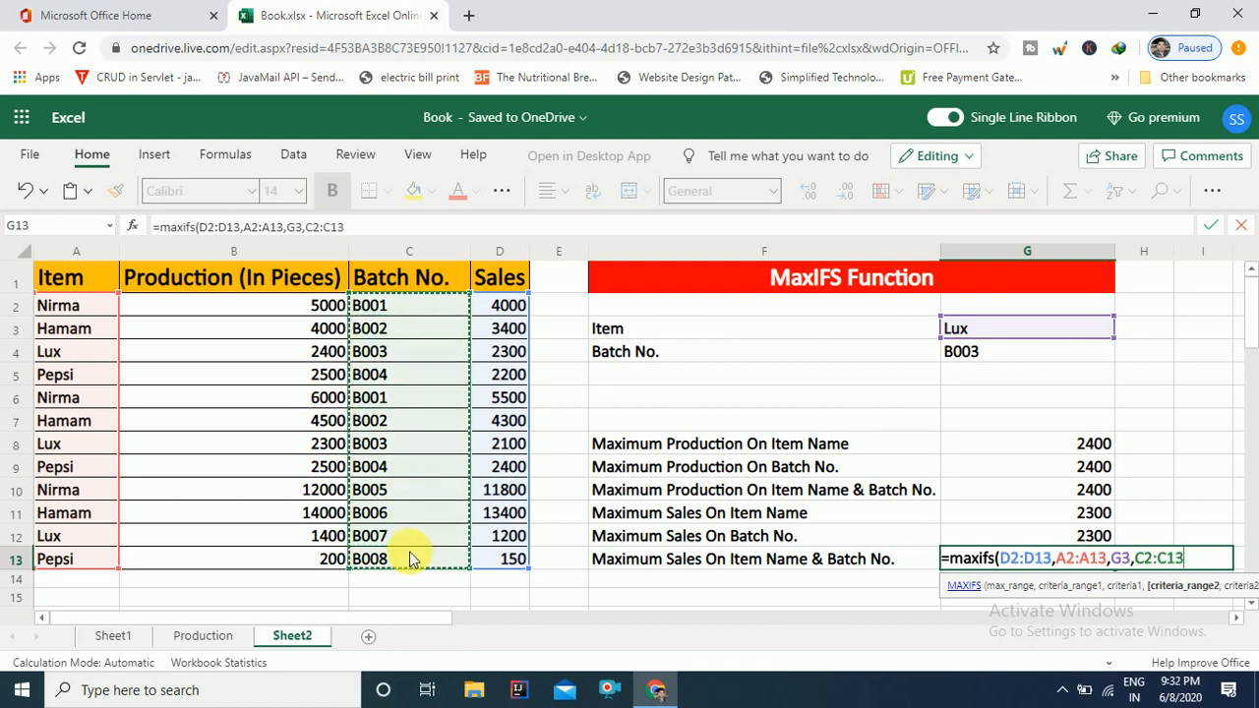
click(1010, 359)
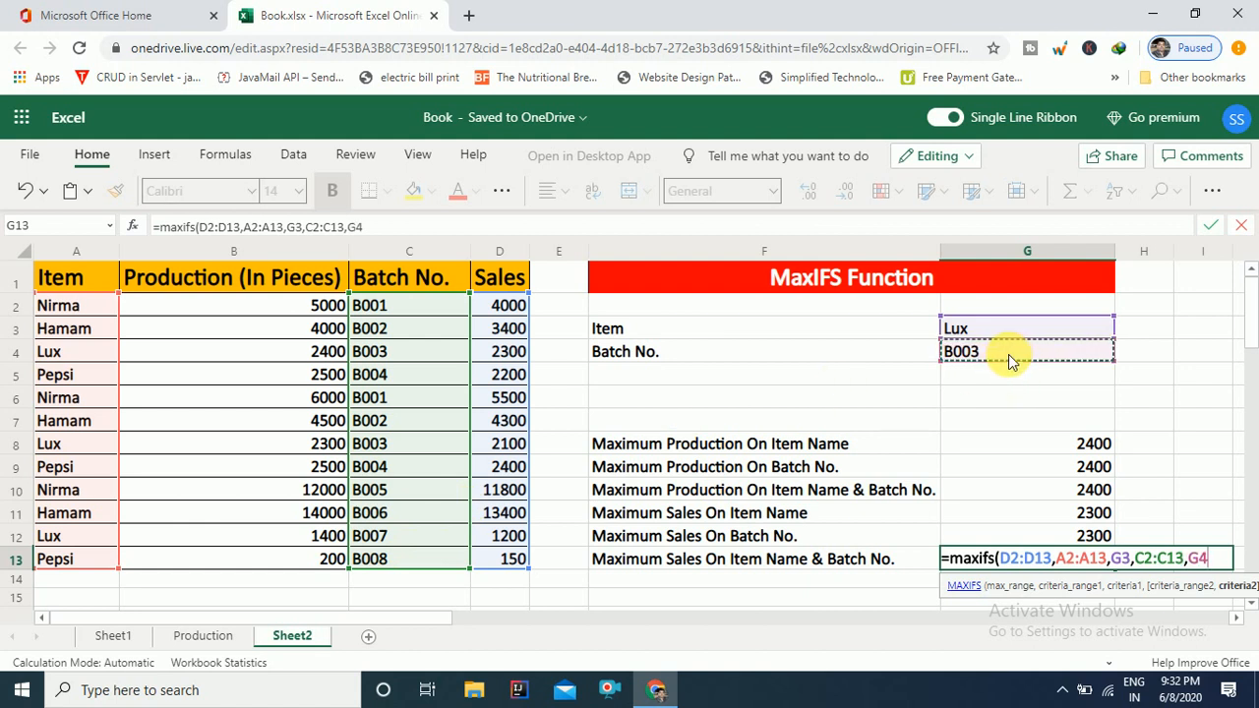
text())
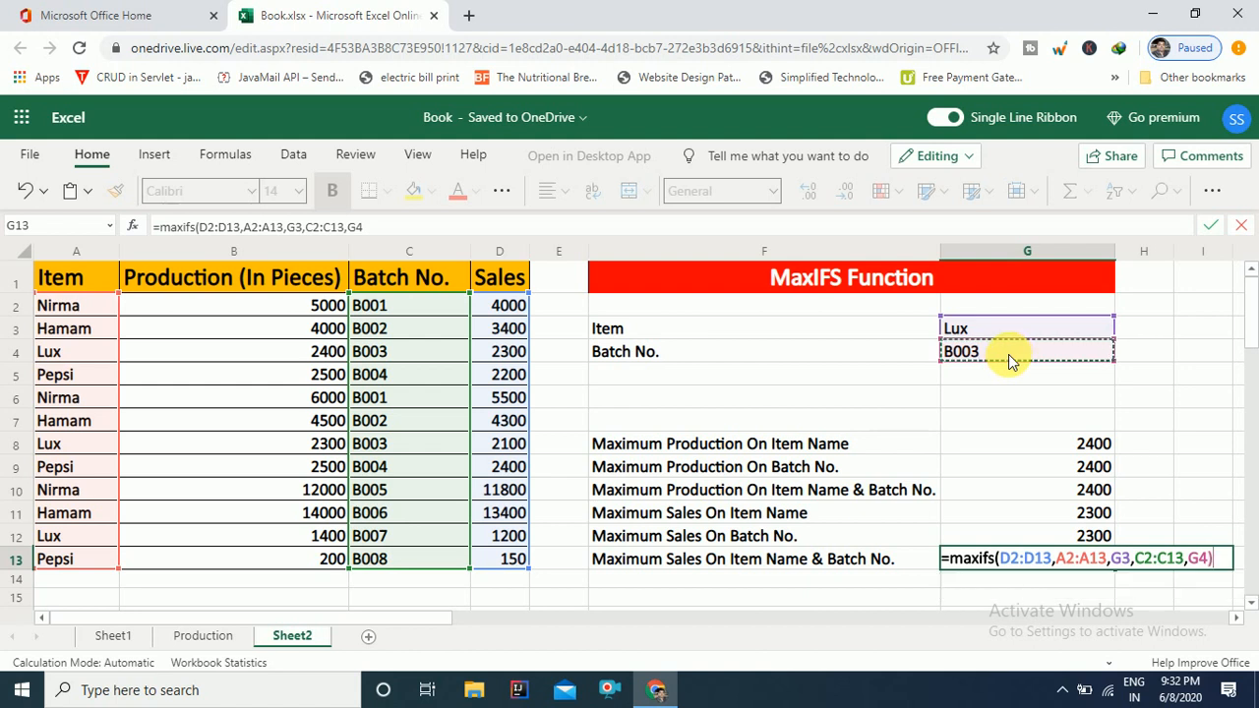
key(Return)
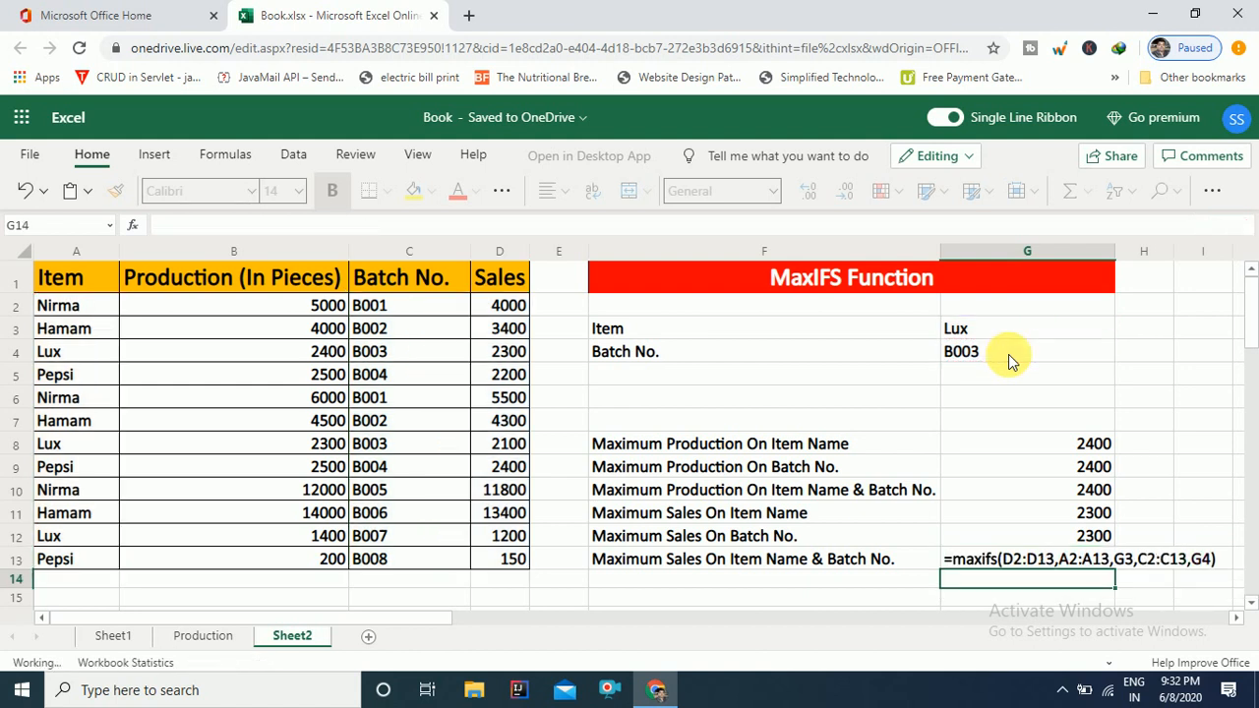